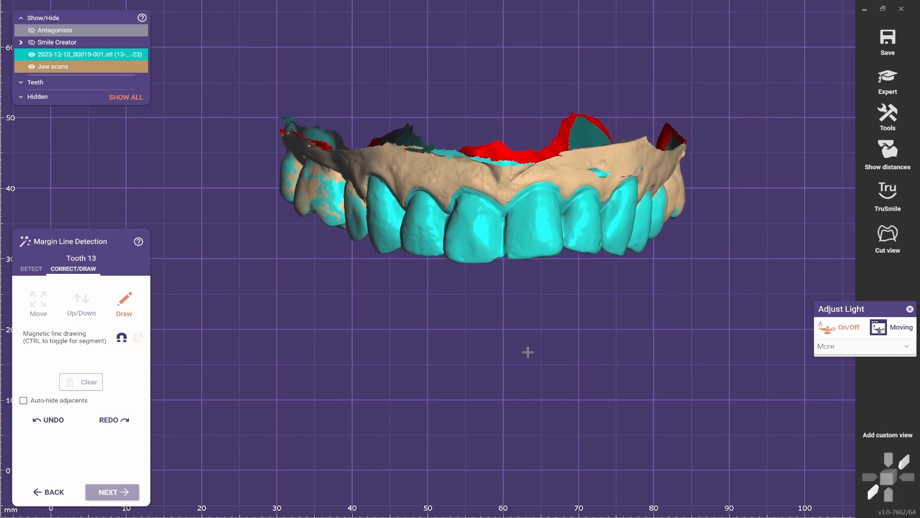
Frame the upper jaw from the front and add that orientation as a custom view.
middle_drag(528, 351, 542, 368)
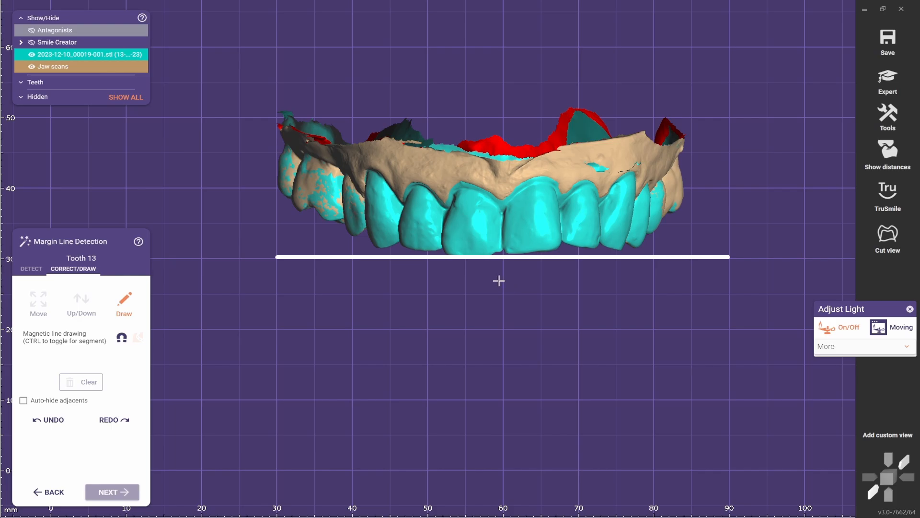
scroll(511, 276, up, 2)
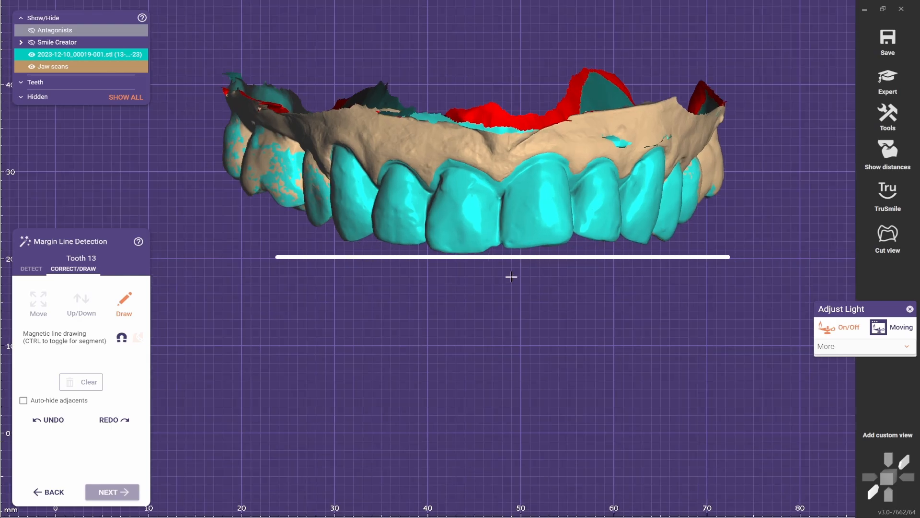
middle_drag(527, 308, 552, 314)
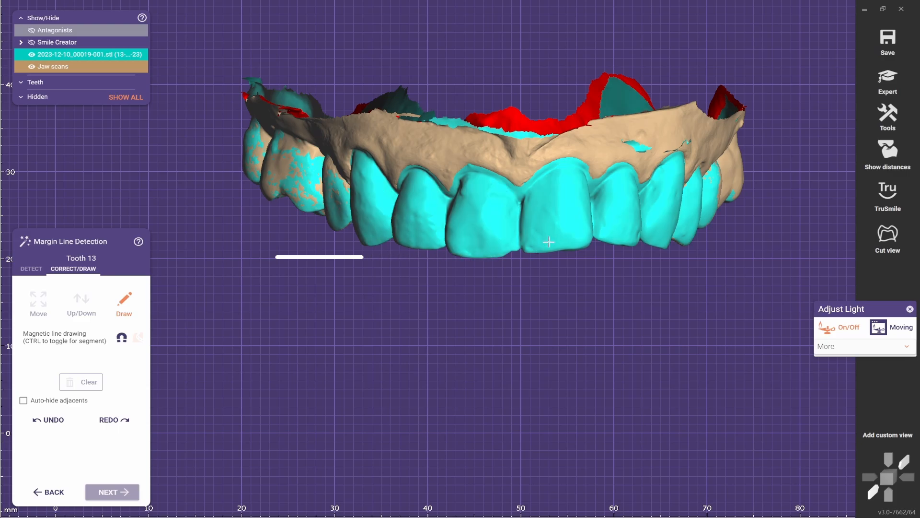
shift+middle_click(530, 271)
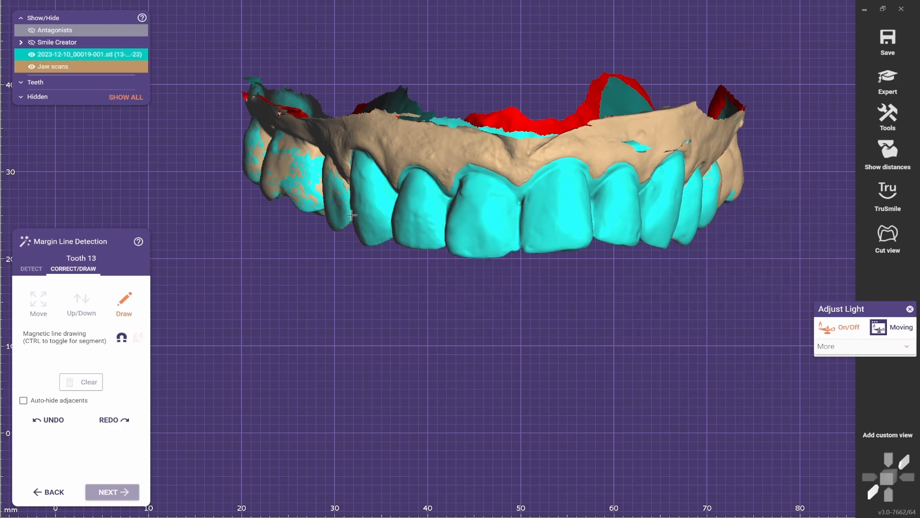
click(879, 435)
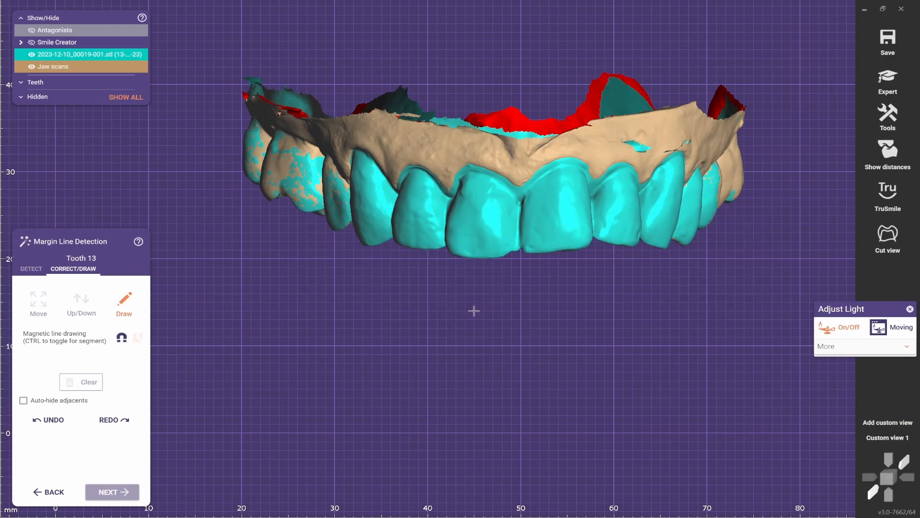
Add a custom view of the jaw's occlusal side and recall both saved views to check them.
right_drag(499, 362, 504, 416)
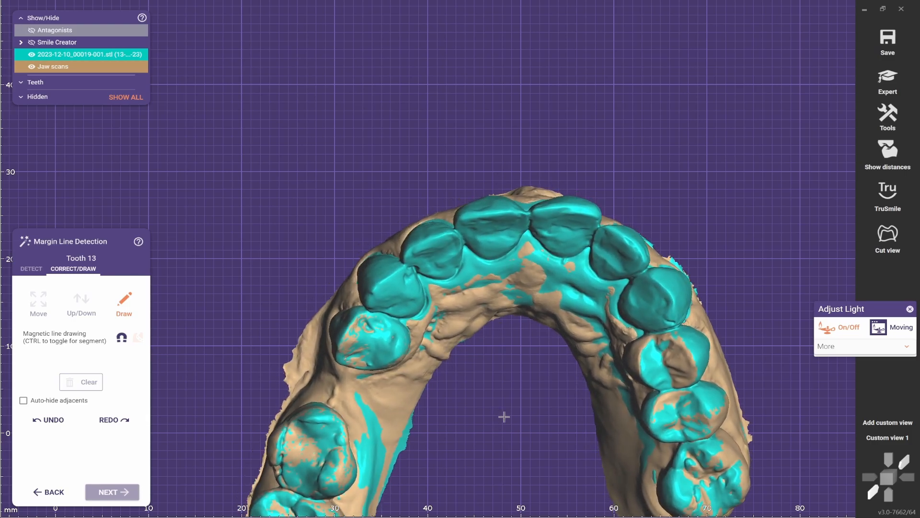
click(883, 426)
click(885, 426)
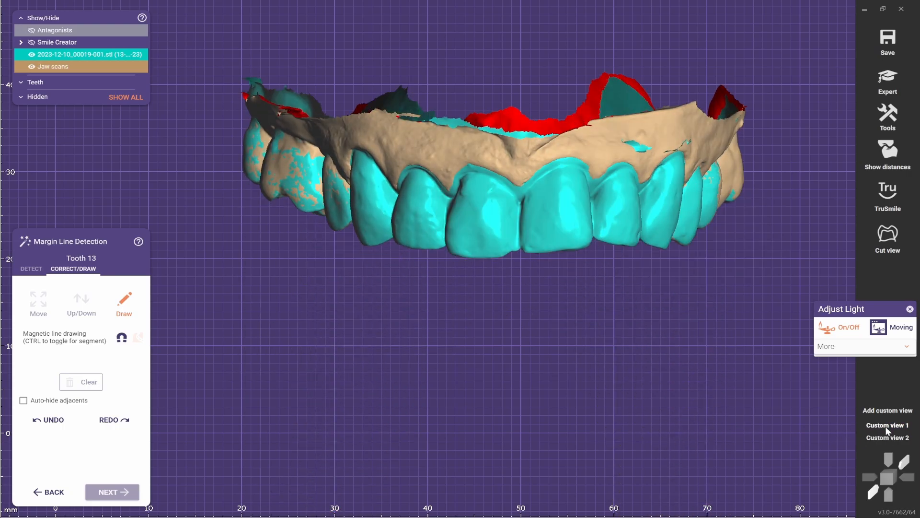
click(883, 439)
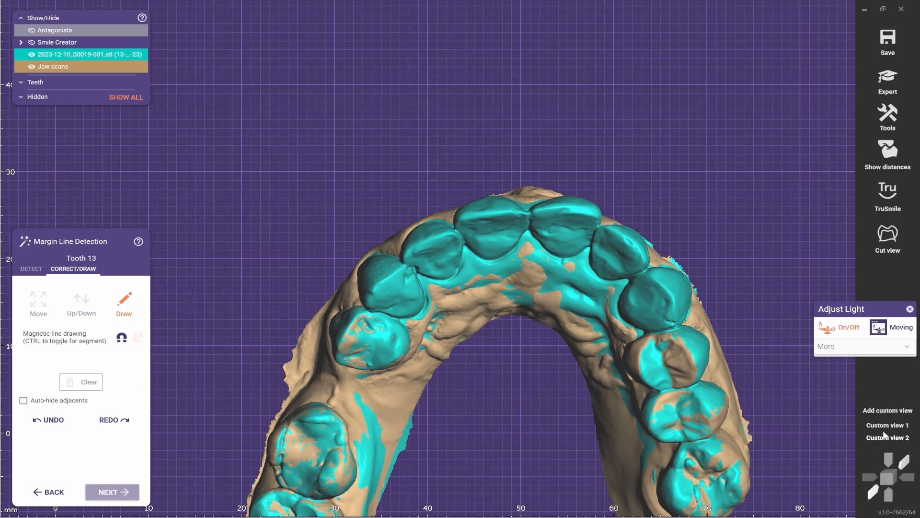
click(884, 427)
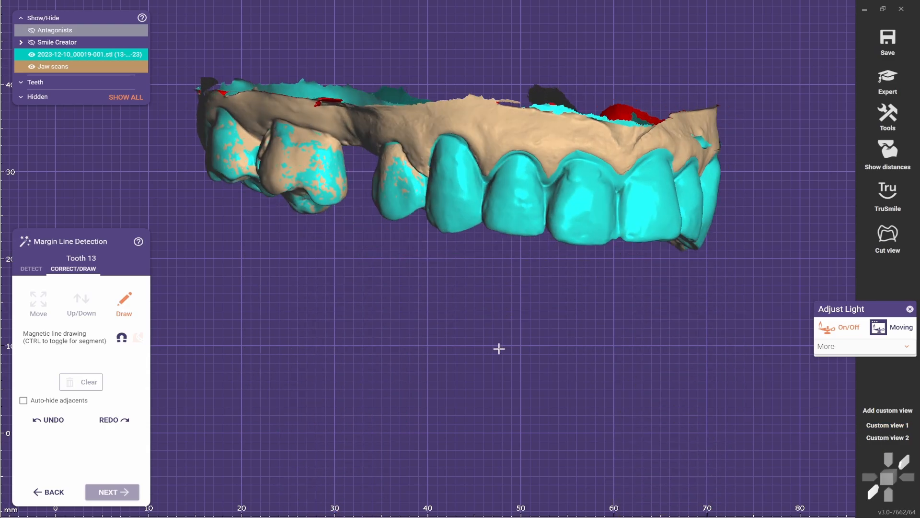
Add two more custom views showing the jaw from one side and from the opposite side.
middle_drag(500, 348, 493, 375)
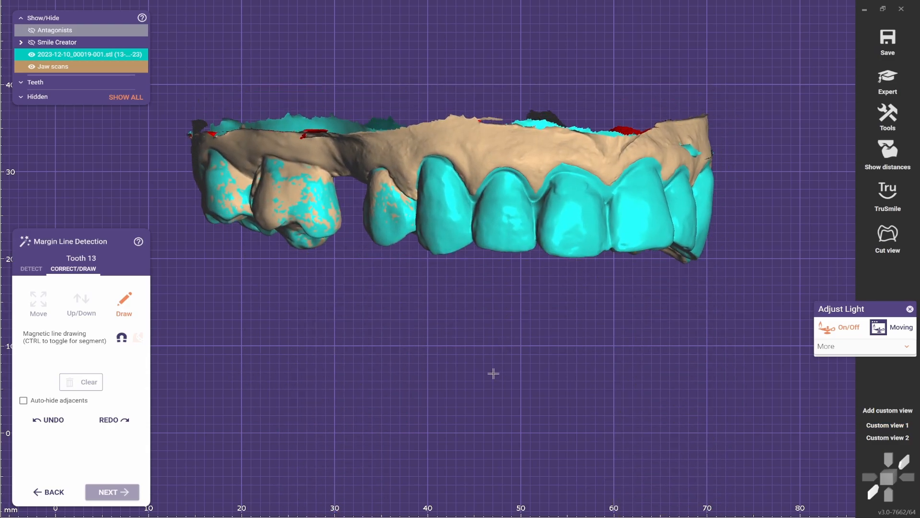
right_drag(494, 370, 496, 367)
click(874, 412)
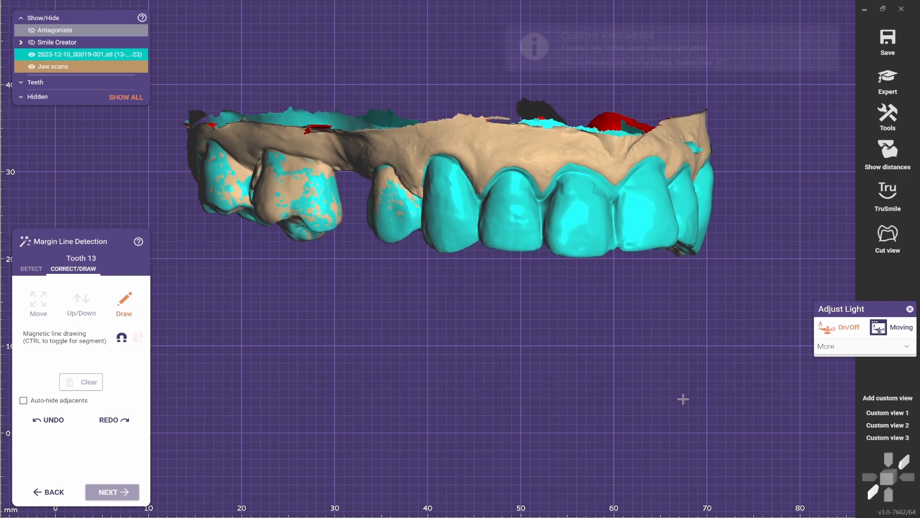
right_drag(710, 384, 715, 380)
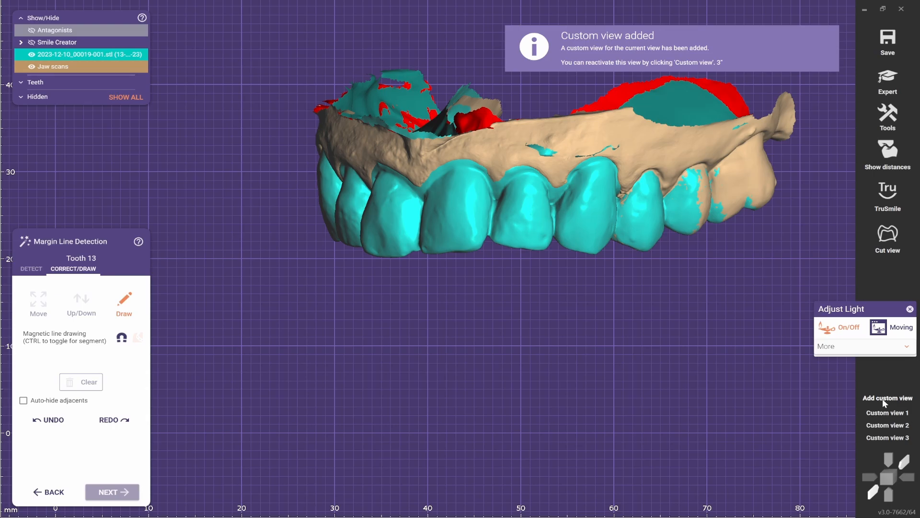
Hide the 2023-12-10_00019-001.stl scan to expose the prepared teeth in the jaw scan.
right_drag(498, 353, 479, 394)
click(31, 54)
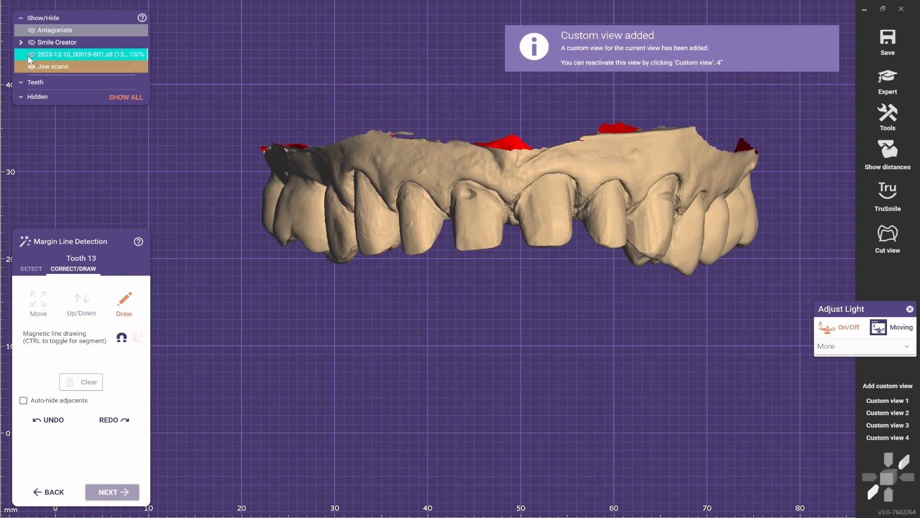
right_drag(480, 282, 479, 410)
scroll(484, 360, up, 4)
middle_drag(487, 316, 487, 278)
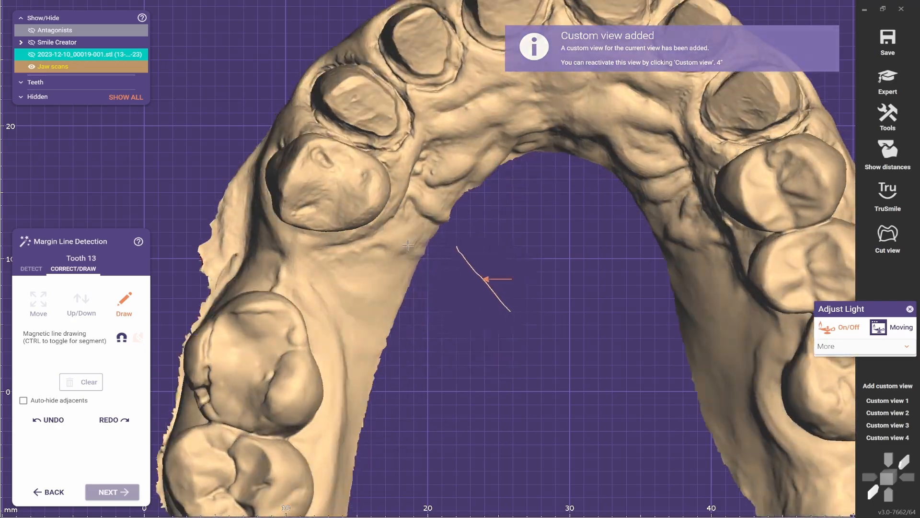
scroll(497, 315, down, 4)
right_drag(498, 315, 497, 365)
scroll(499, 326, up, 5)
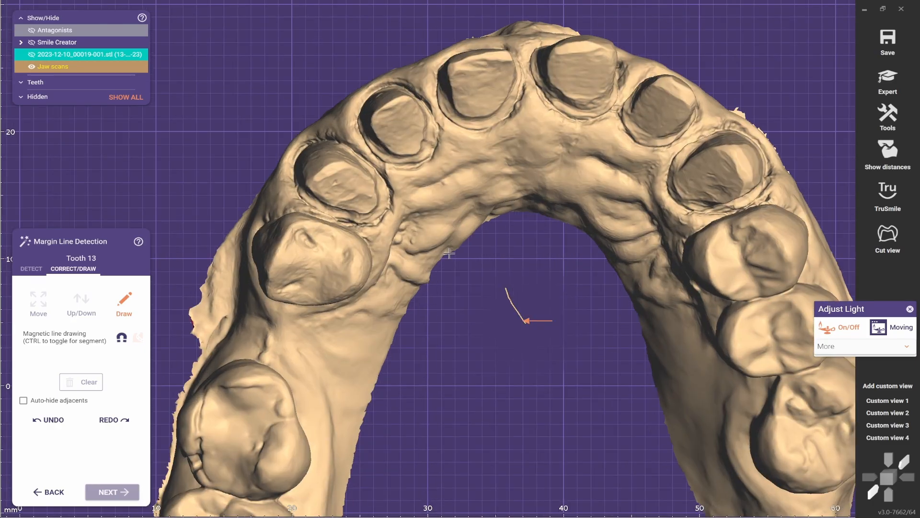
Start drawing the tooth 13 margin line along the palatal and mesial edges of the preparation.
right_drag(468, 314, 454, 336)
scroll(454, 343, up, 6)
click(343, 290)
click(378, 268)
click(397, 204)
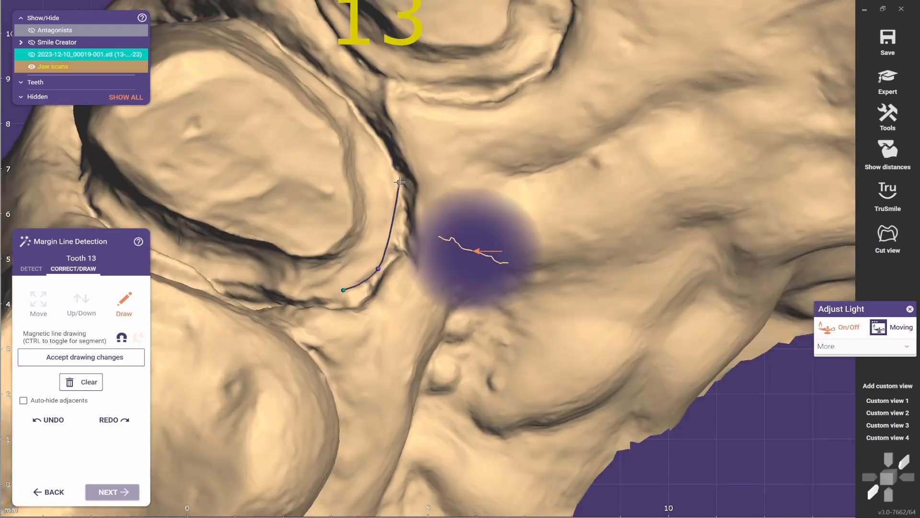
click(374, 145)
click(345, 102)
click(324, 88)
Continue the tooth 13 margin line around the labial edge of the preparation.
right_drag(324, 88, 321, 125)
click(284, 86)
mouse_move(284, 85)
right_down()
mouse_move(249, 55)
mouse_move(269, 82)
right_up()
click(260, 66)
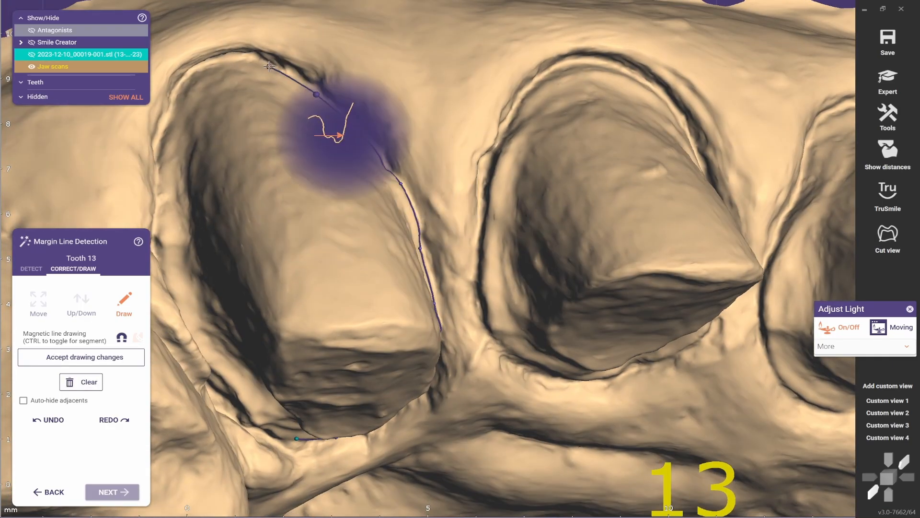
click(196, 93)
Trace the distal side of tooth 13 and close the margin line at its starting point.
right_drag(196, 92, 434, 274)
click(184, 263)
click(455, 293)
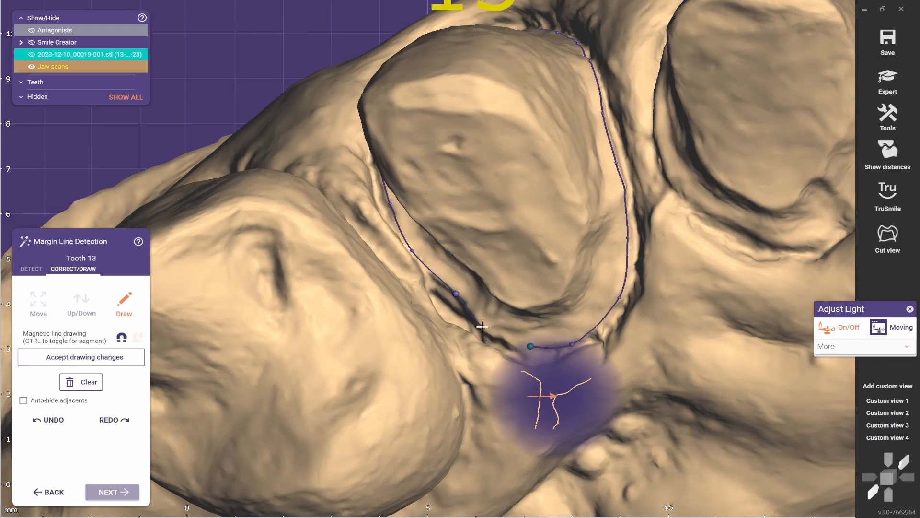
click(493, 331)
click(530, 346)
right_drag(496, 338, 582, 148)
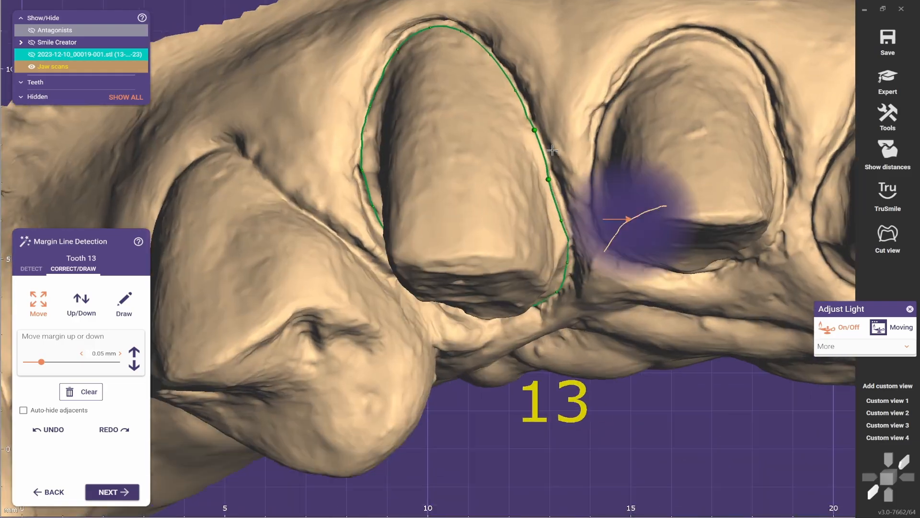
Move on to tooth 12, switch the adjustable light off, and begin drawing the tooth's margin line.
click(112, 492)
click(844, 331)
mouse_move(537, 331)
right_down()
mouse_move(526, 244)
mouse_move(621, 96)
mouse_move(579, 136)
mouse_move(542, 73)
right_up()
click(526, 244)
click(620, 95)
click(579, 135)
click(487, 71)
Continue around the preparation of tooth 12 to complete its closed margin line.
scroll(487, 71, up, 3)
right_drag(487, 71, 424, 142)
click(423, 142)
click(388, 191)
right_drag(367, 322, 368, 347)
click(456, 401)
click(518, 453)
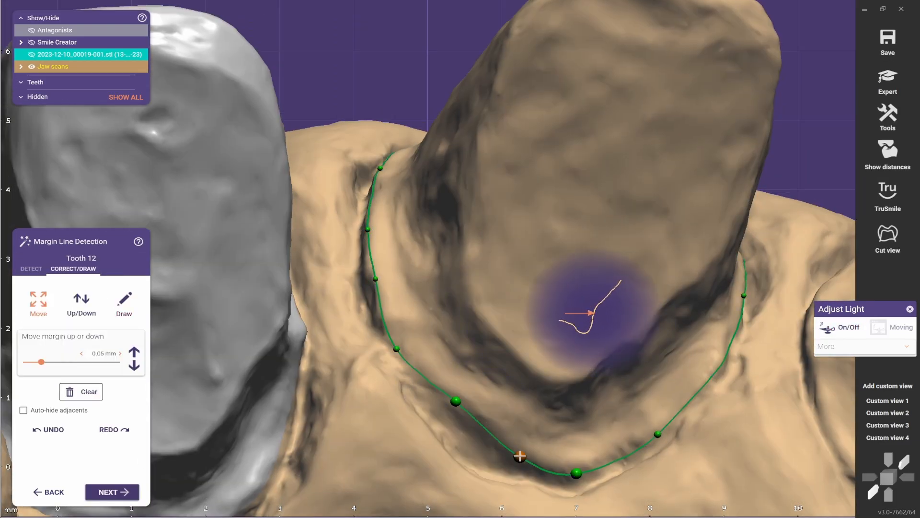
Move on to tooth 11 and start its margin line along the palatal edge toward the mesial side.
click(112, 492)
click(844, 331)
right_drag(428, 341, 470, 311)
scroll(470, 312, up, 2)
click(470, 312)
click(585, 315)
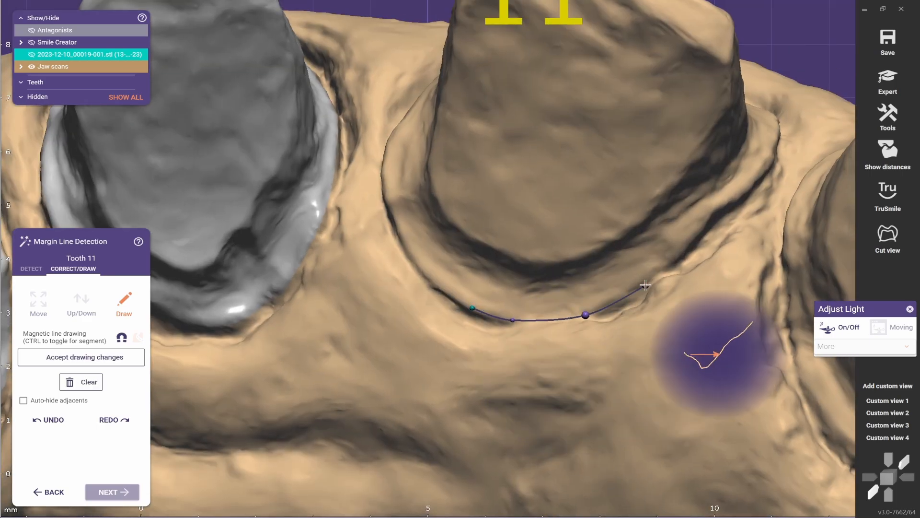
right_drag(646, 286, 690, 237)
click(689, 236)
click(735, 207)
click(773, 160)
Continue the tooth 11 margin line along the mesial and labial edges of the preparation.
right_drag(773, 160, 645, 189)
click(645, 187)
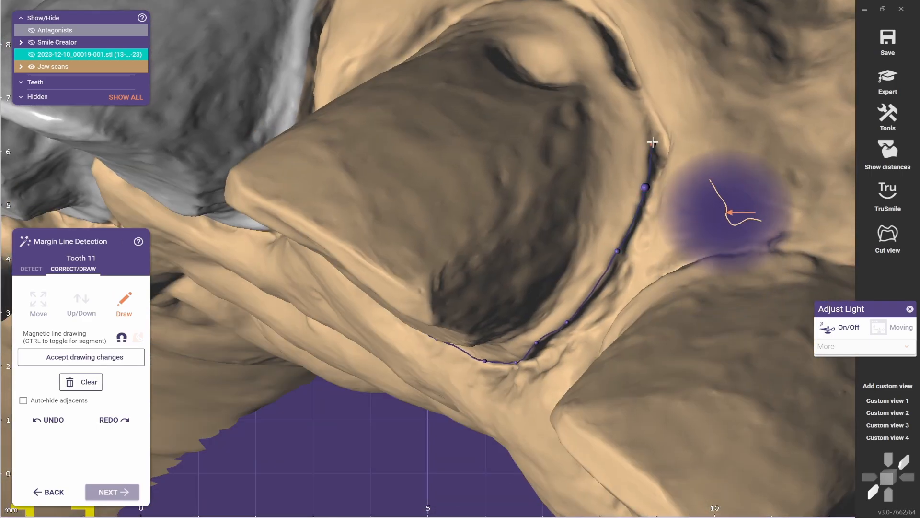
click(646, 138)
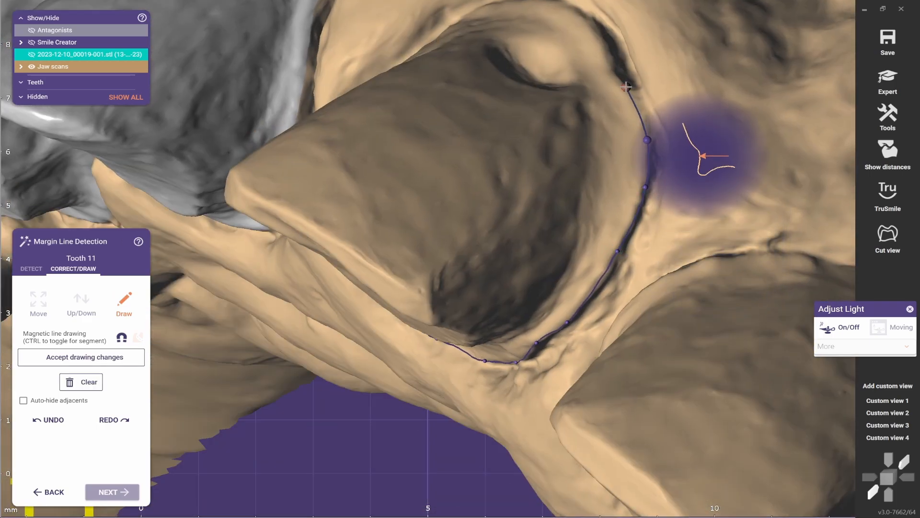
click(610, 70)
click(602, 38)
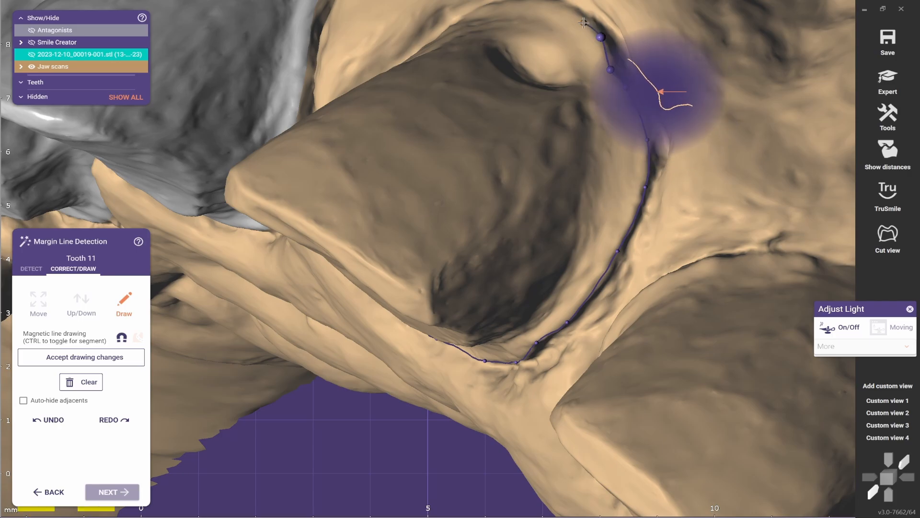
right_drag(574, 13, 548, 65)
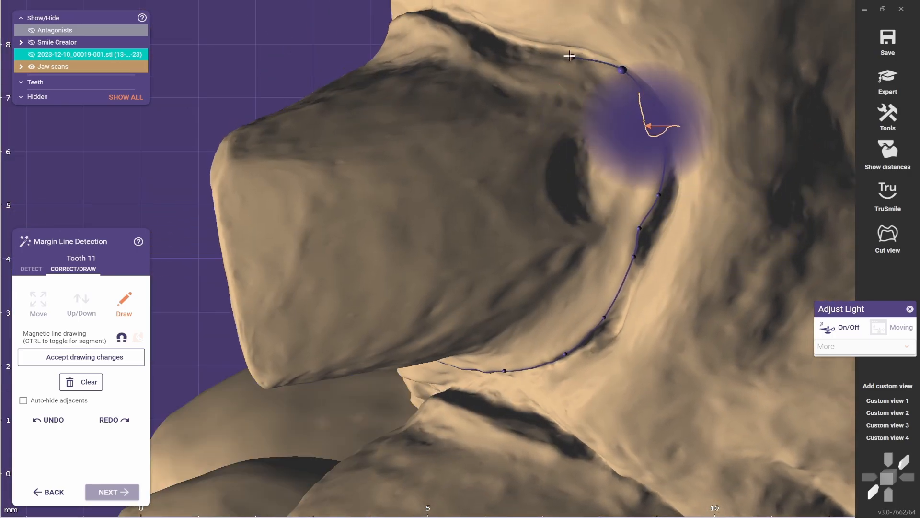
click(622, 70)
Trace the distal edge of tooth 11 and close the margin line at its starting point.
right_drag(556, 71, 607, 92)
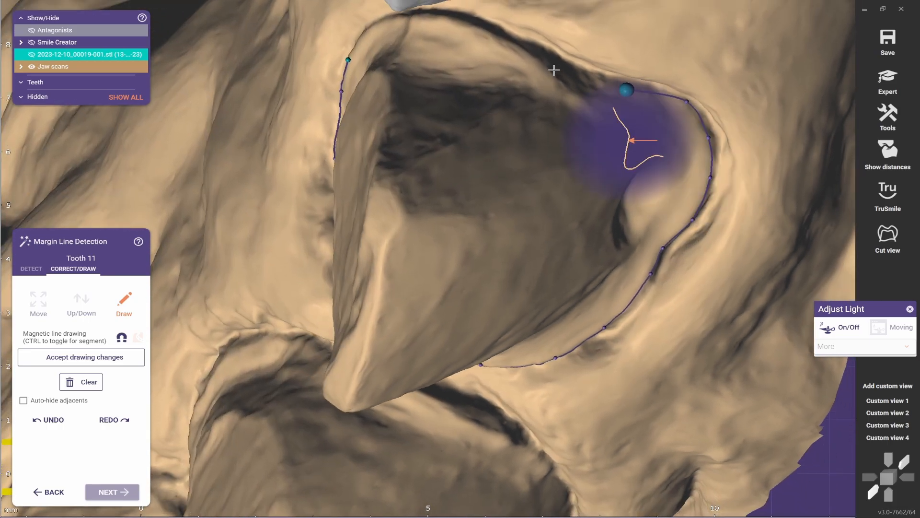
click(581, 96)
click(546, 66)
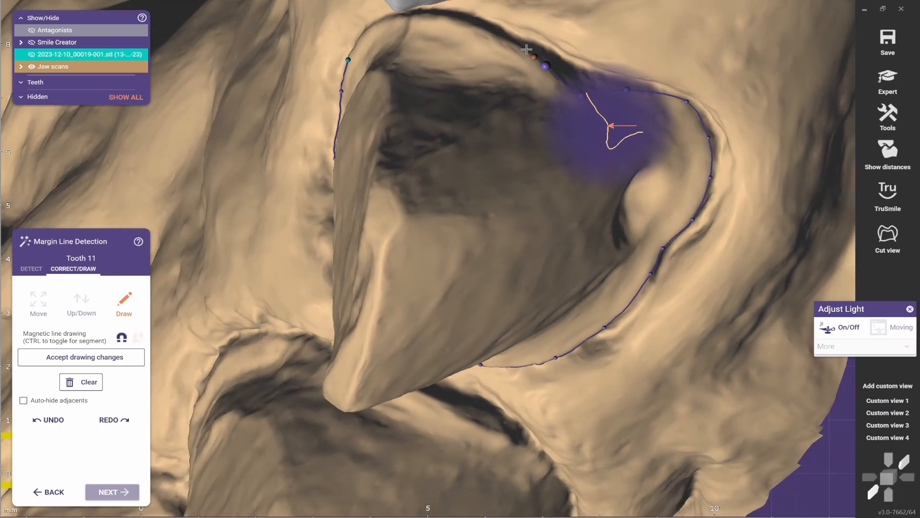
click(479, 23)
right_drag(471, 30, 537, 46)
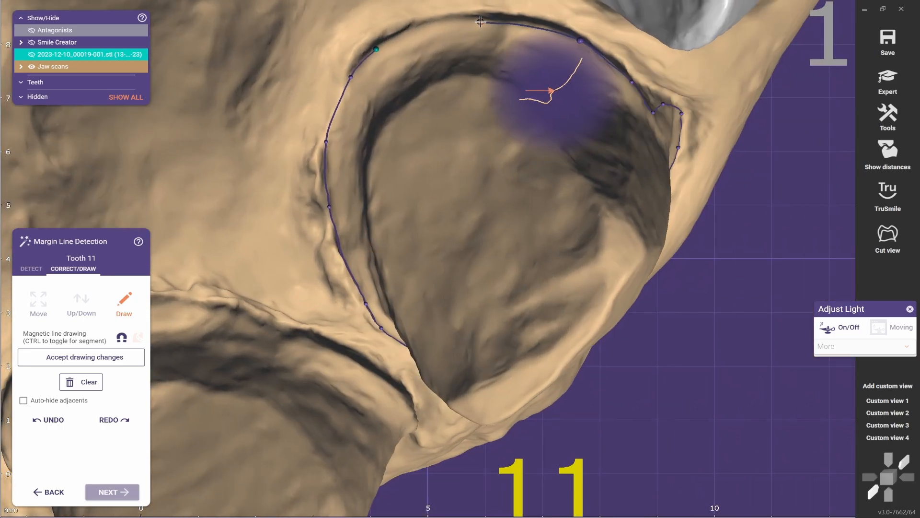
click(481, 22)
click(454, 23)
click(436, 24)
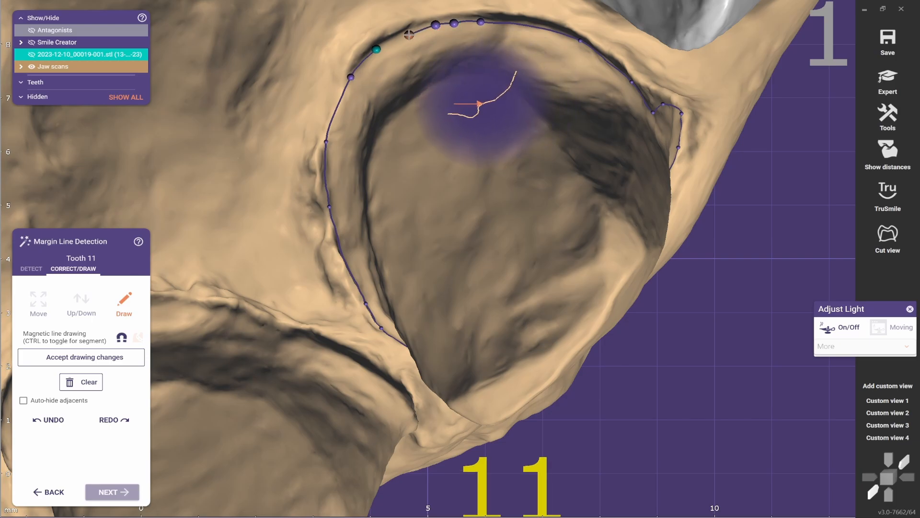
click(409, 35)
click(393, 44)
click(376, 49)
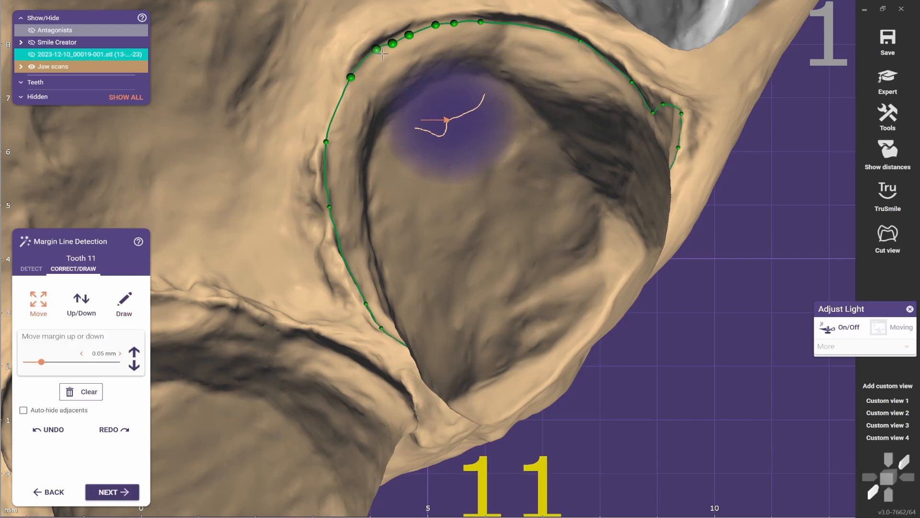
Move the tooth 11 margin points on the distal side onto the edge of the preparation.
drag(436, 25, 486, 22)
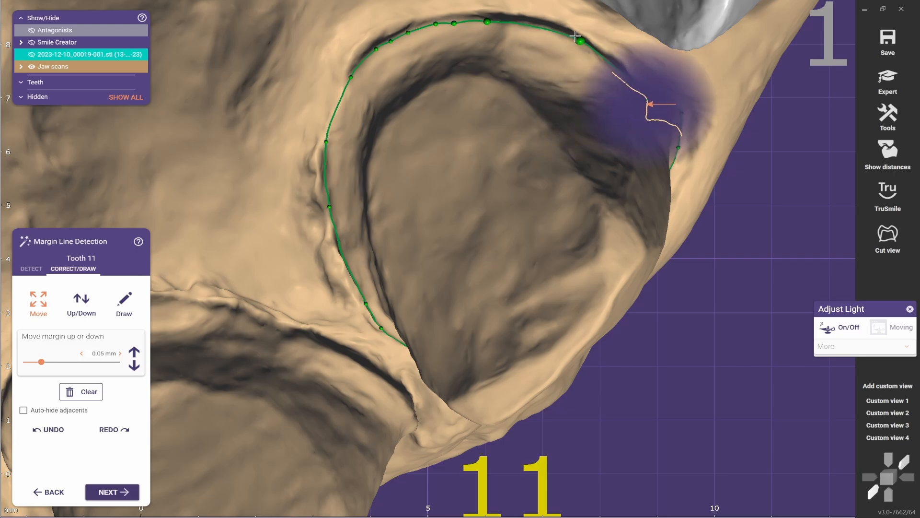
right_drag(641, 60, 570, 79)
scroll(581, 124, up, 2)
scroll(539, 114, down, 3)
scroll(517, 100, up, 3)
drag(428, 112, 417, 117)
drag(441, 171, 440, 177)
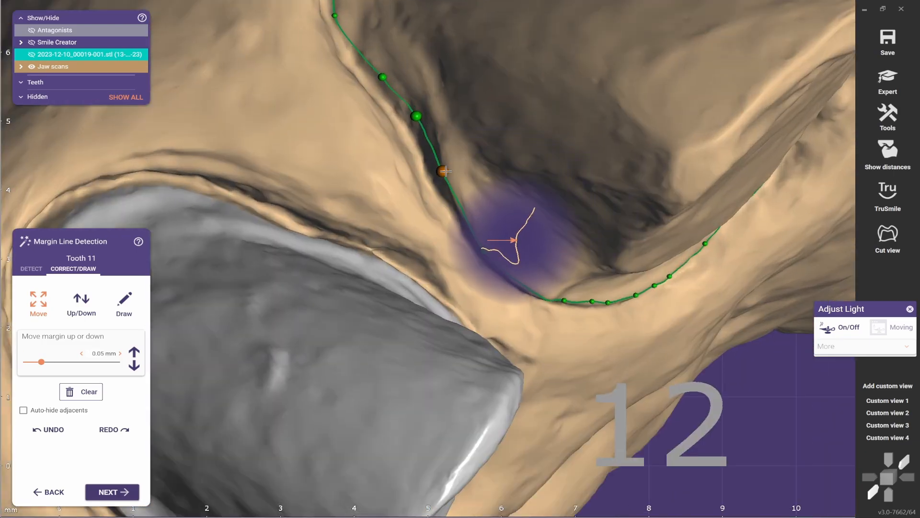
Adjust the remaining margin points of tooth 11 so the line follows the preparation edge all the way around.
right_drag(443, 178, 521, 187)
right_drag(530, 256, 461, 211)
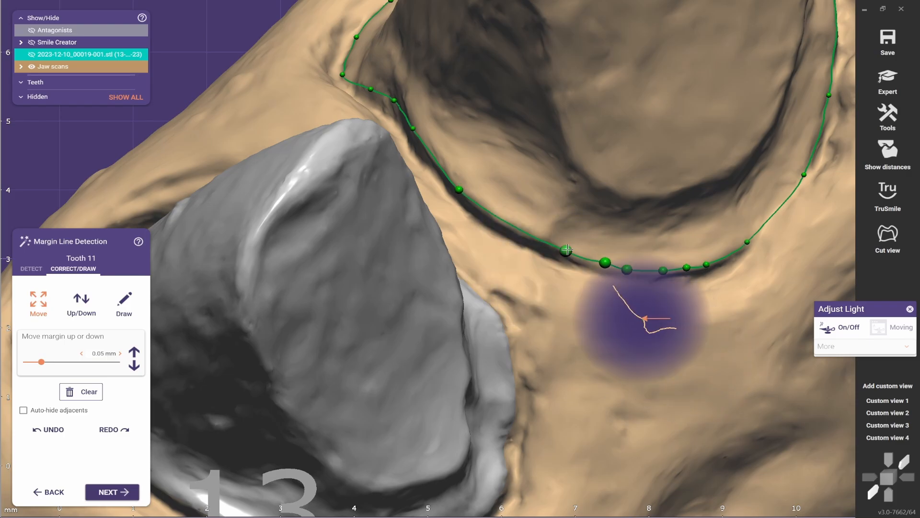
right_drag(554, 246, 592, 261)
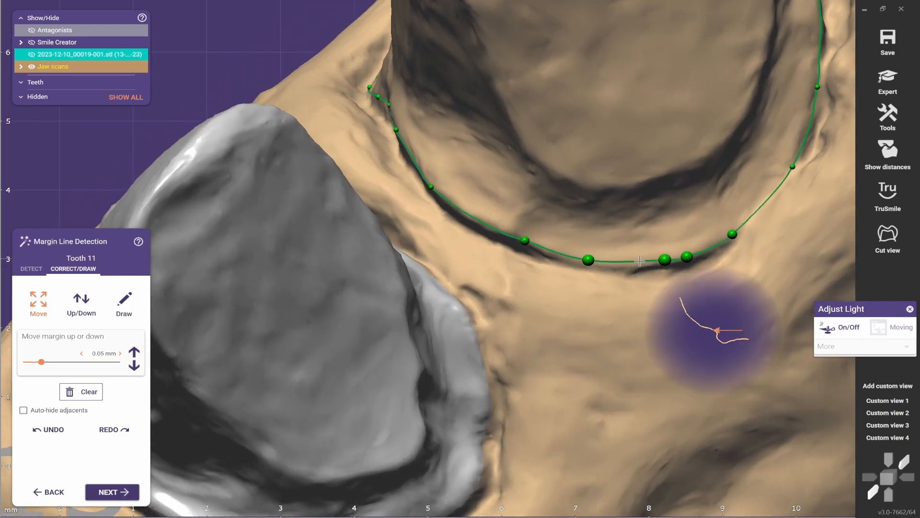
right_drag(611, 269, 640, 186)
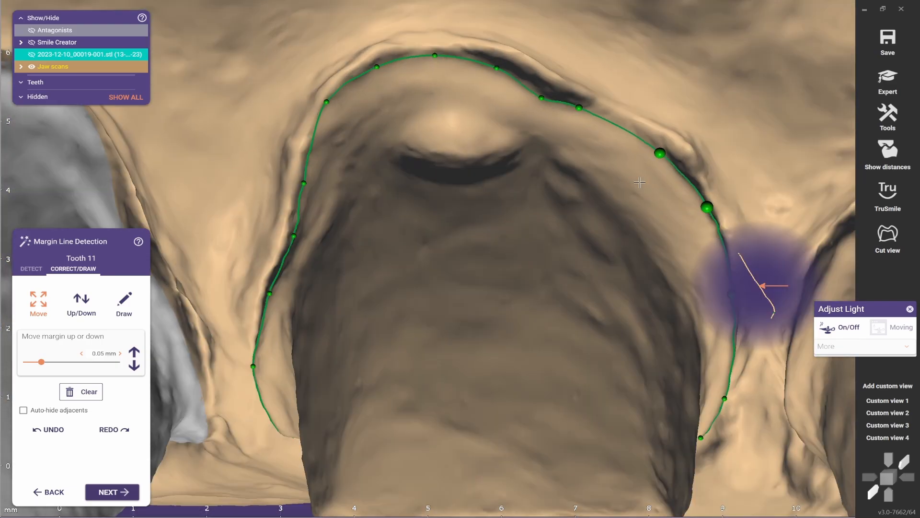
right_drag(643, 136, 354, 229)
Move on to tooth 21 and draw its margin line along the palatal edge of the preparation.
scroll(355, 230, down, 2)
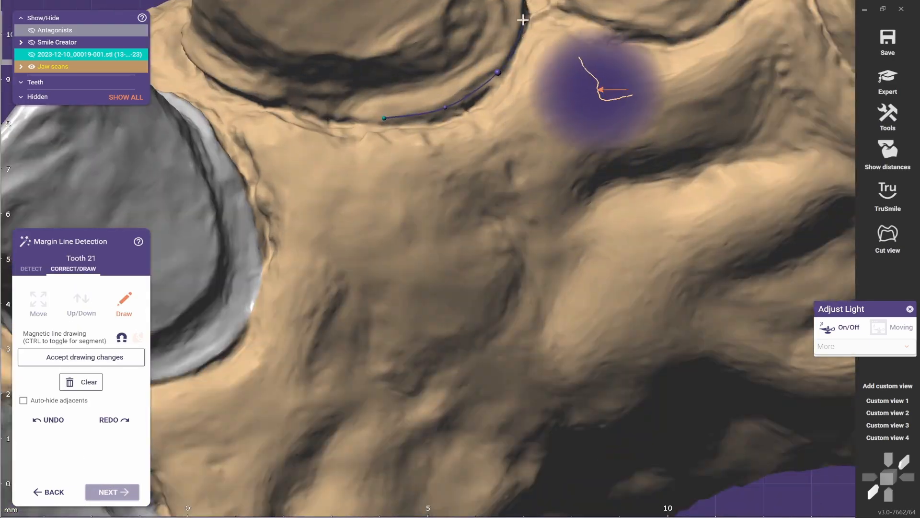
mouse_move(534, 25)
right_down()
mouse_move(509, 139)
mouse_move(540, 104)
right_up()
click(534, 120)
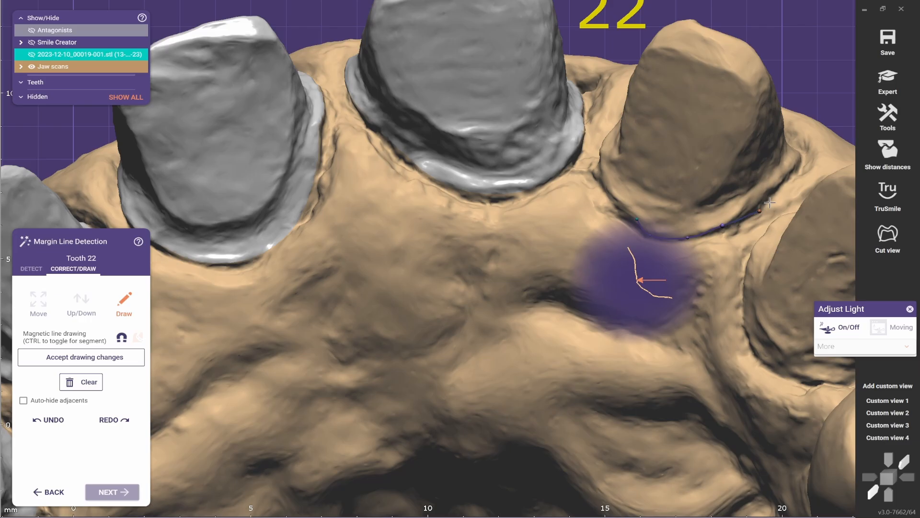
Draw the margin lines of teeth 22 and 23 and move their points onto the preparation edges.
right_drag(654, 244, 469, 199)
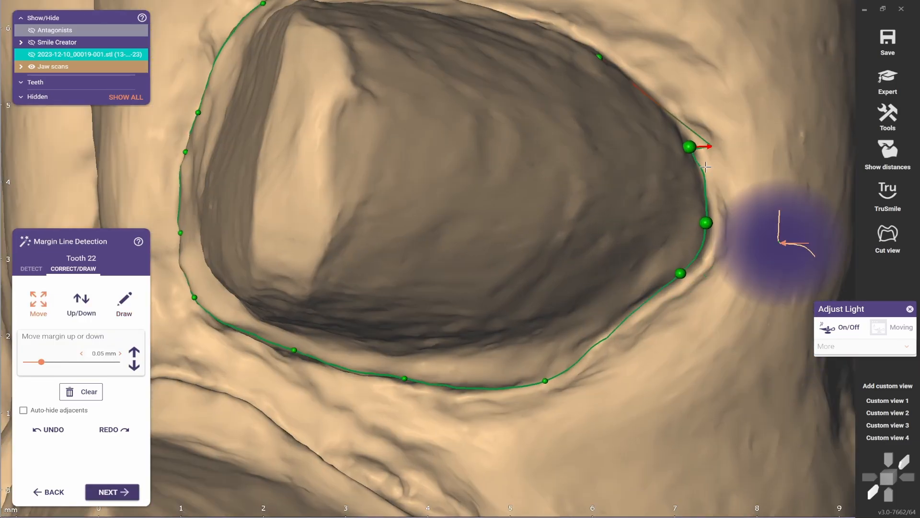
mouse_move(671, 206)
right_down()
mouse_move(662, 237)
mouse_move(421, 123)
right_up()
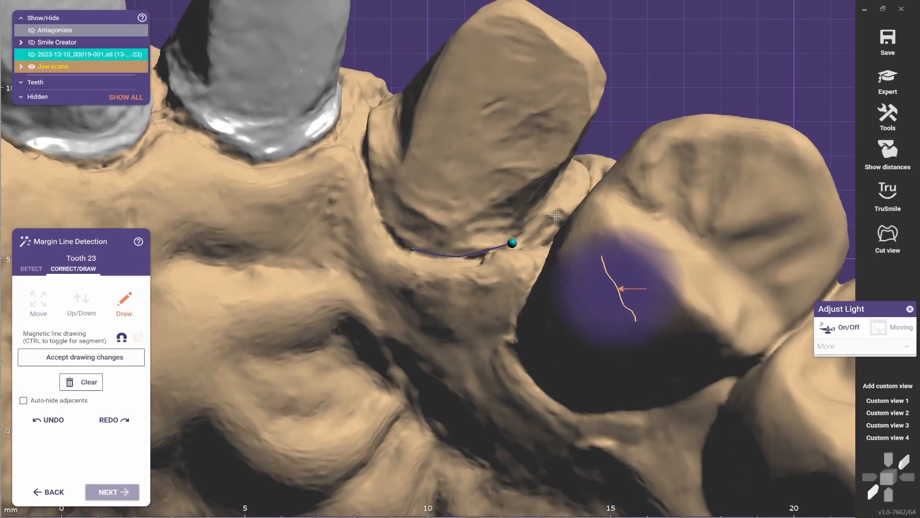
click(615, 112)
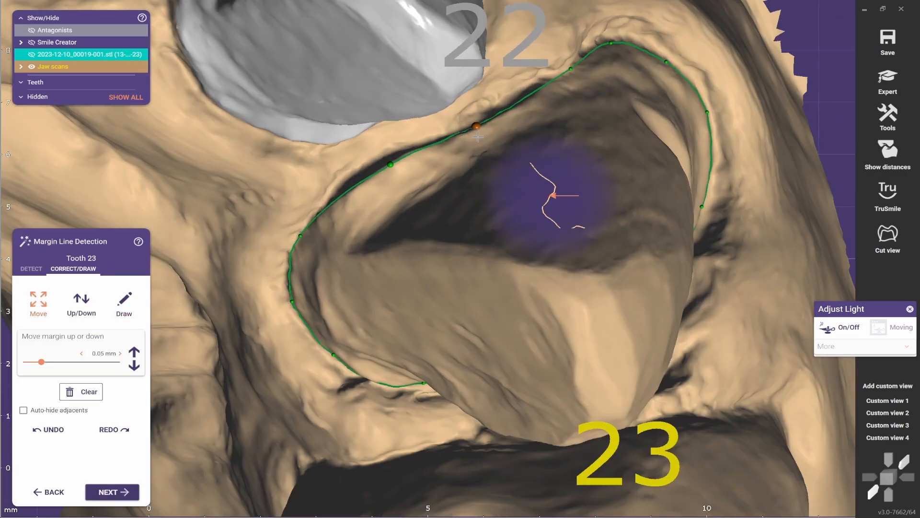
right_drag(681, 144, 732, 165)
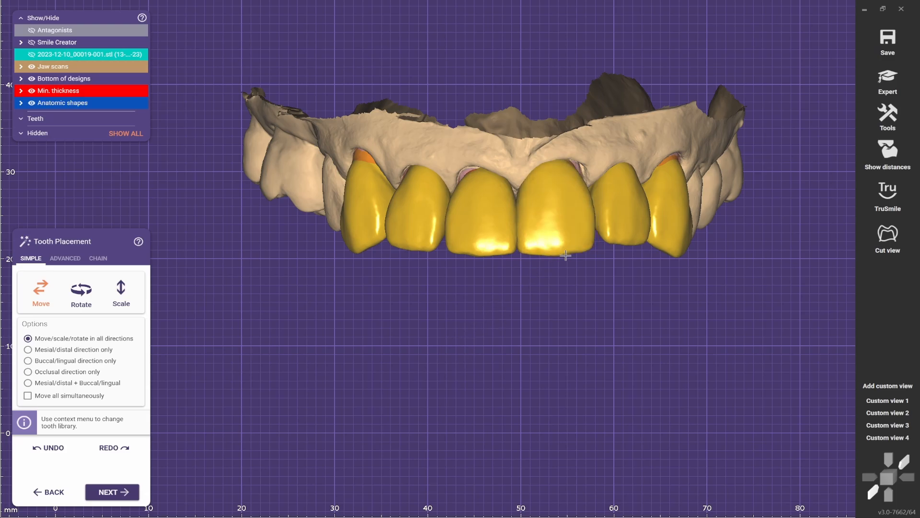
Shift tooth 11 slightly in tooth placement, and in expert mode open the tooth library choices for loading custom model teeth.
drag(479, 256, 480, 252)
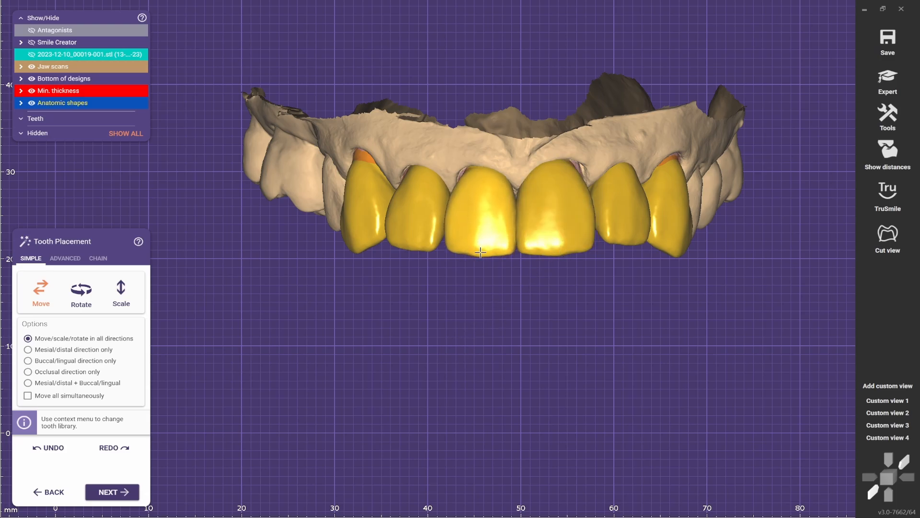
click(896, 87)
right_click(215, 304)
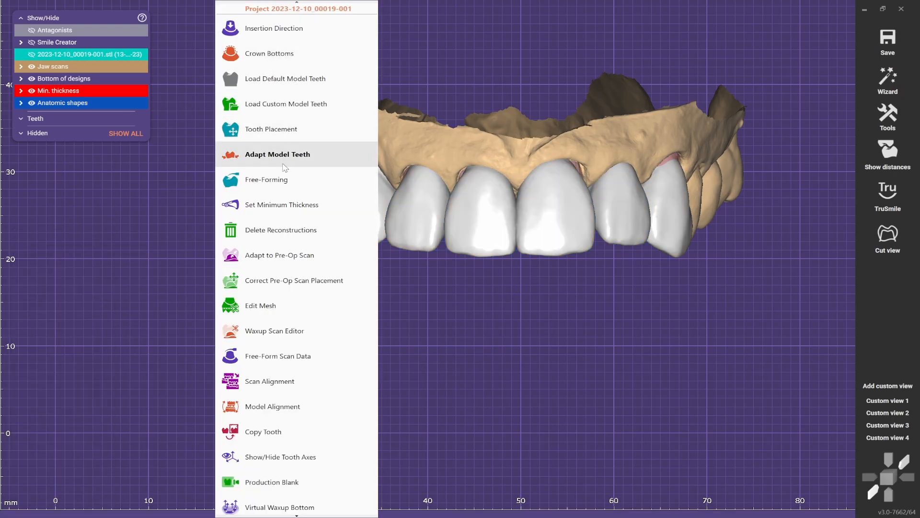
click(300, 104)
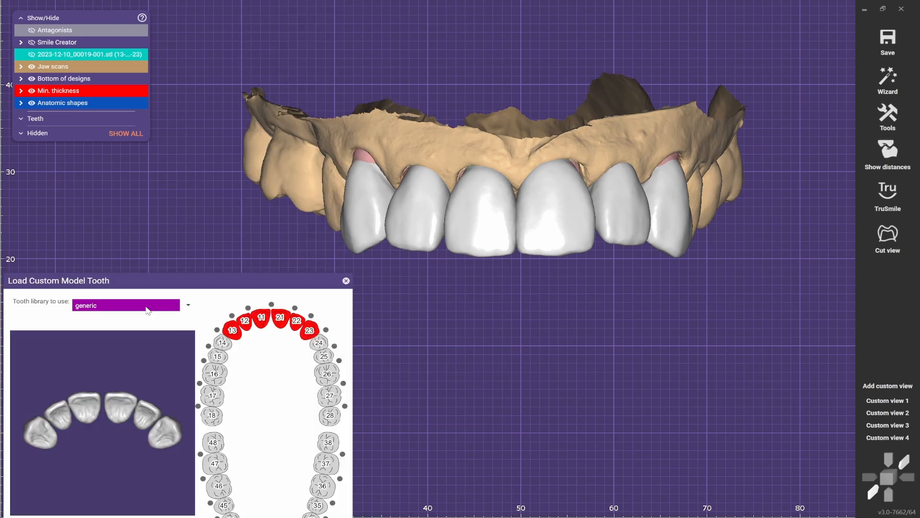
click(190, 305)
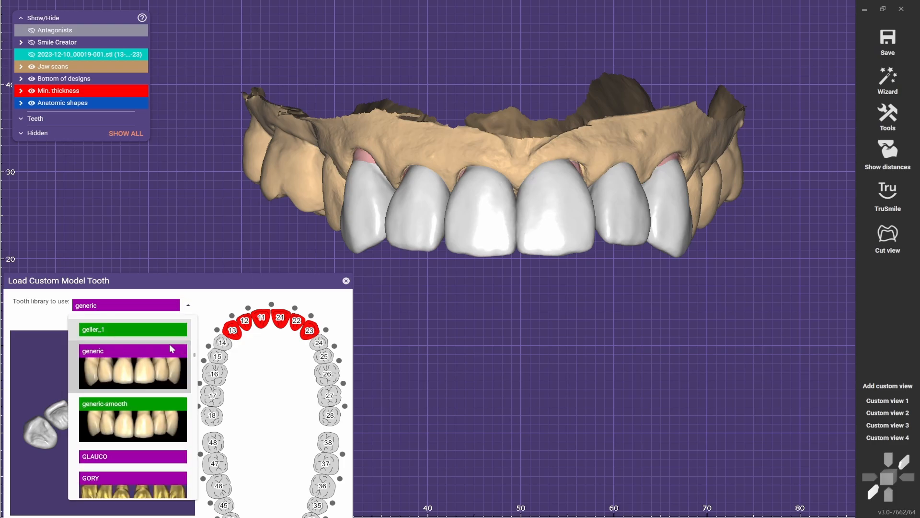
Show the 13–23 STL scan, hide the anatomic shapes and examine the scanned front teeth at different transparencies.
click(67, 57)
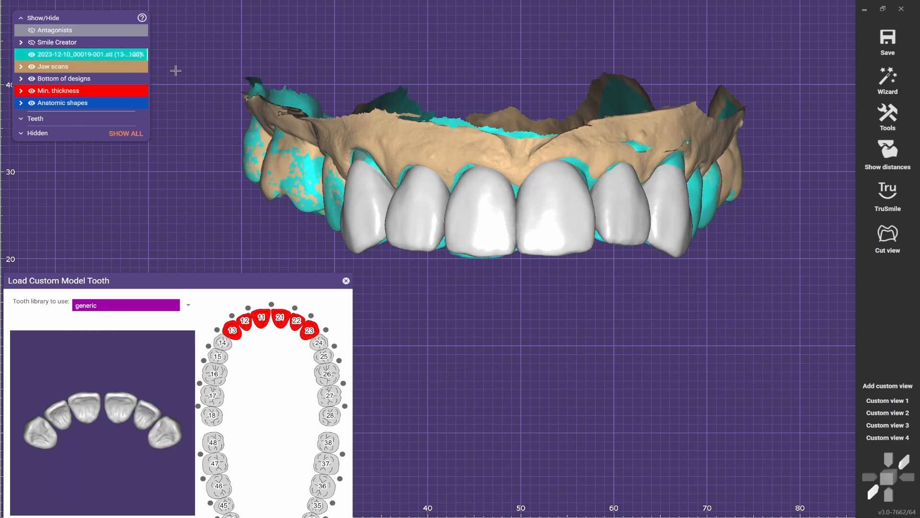
click(32, 103)
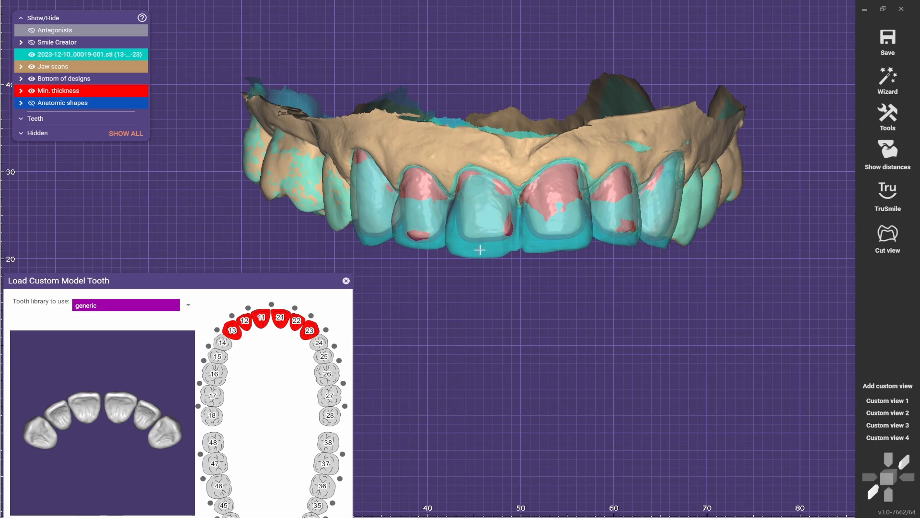
ctrl+shift+scroll(480, 250, up, 5)
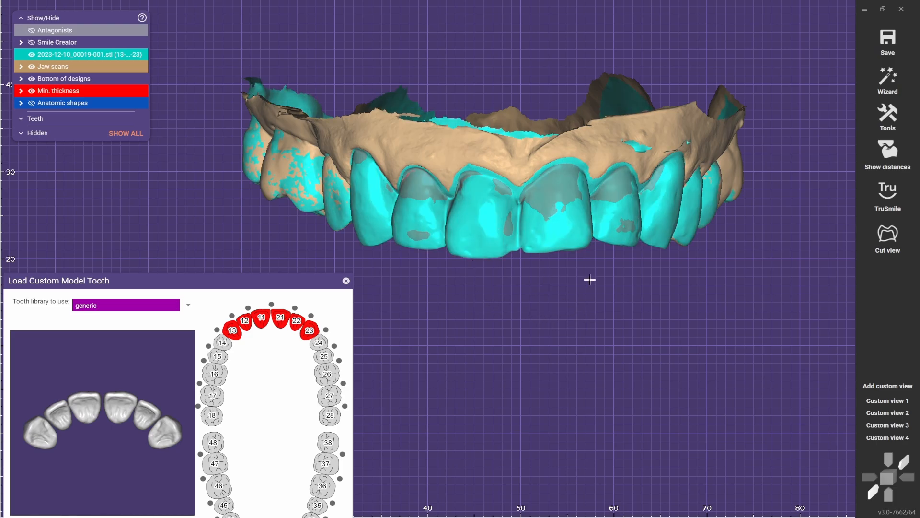
Examine the scanned front teeth against the antagonists, and show the anatomic shapes again for comparison.
key(ctrl+a)
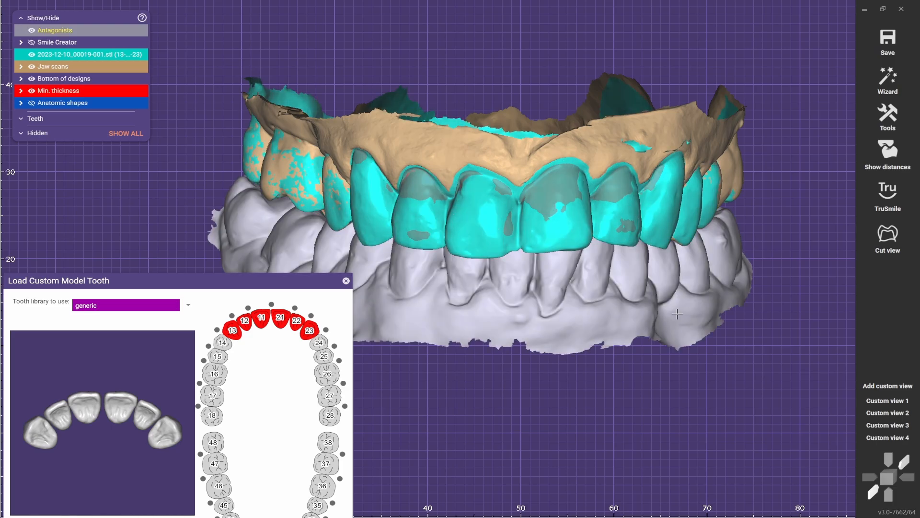
key(ctrl+a)
key(ctrl+a)
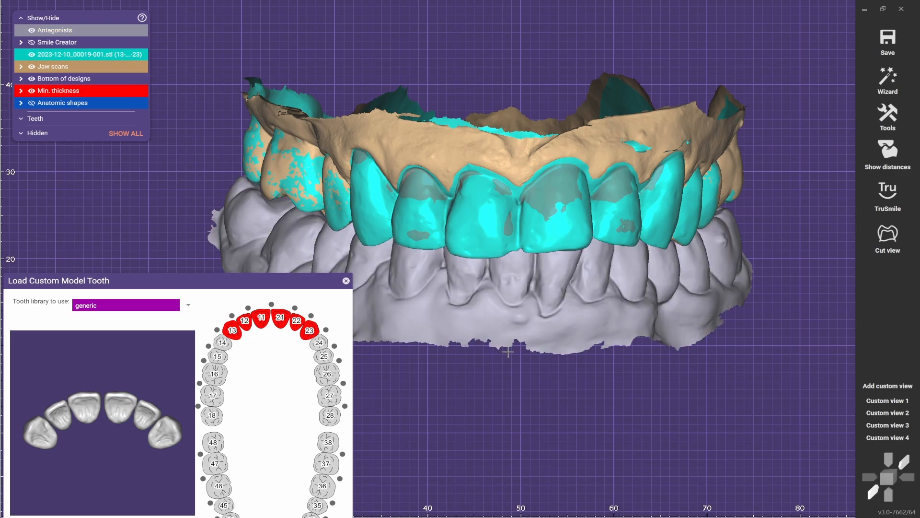
key(ctrl+a)
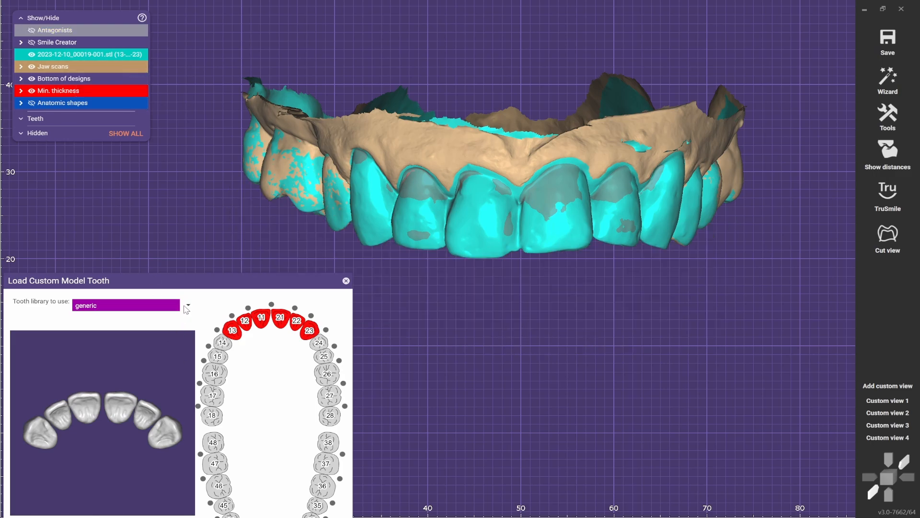
click(117, 104)
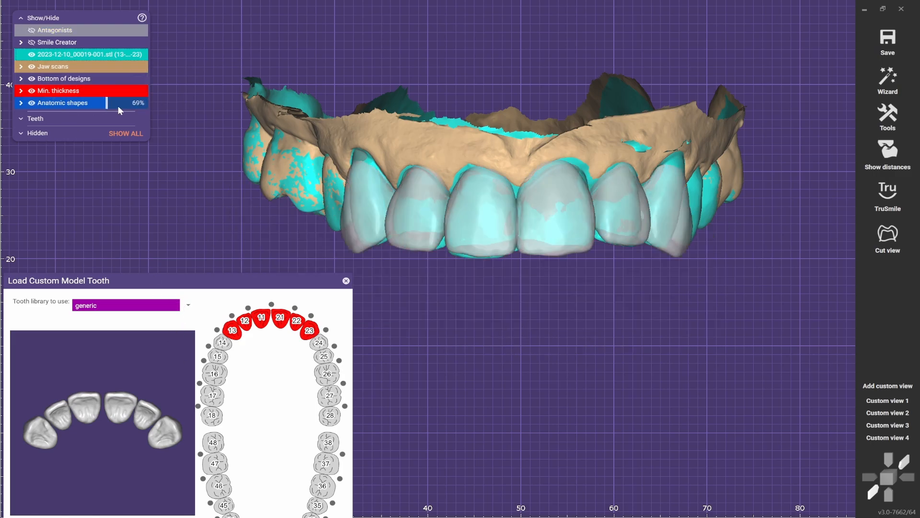
Preview the Expression T2 Exo and F1 tooth libraries for the upper front teeth.
click(178, 309)
scroll(155, 366, up, 1)
scroll(144, 359, up, 3)
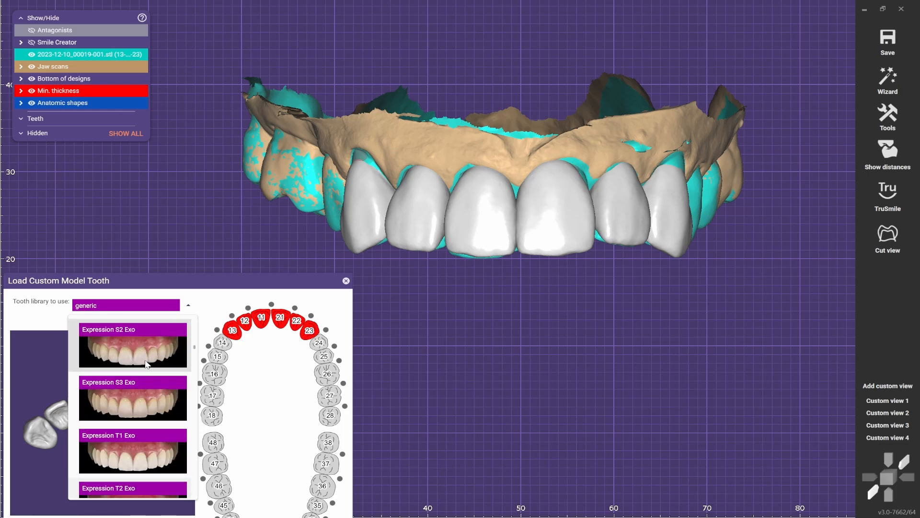
scroll(137, 357, down, 1)
click(133, 357)
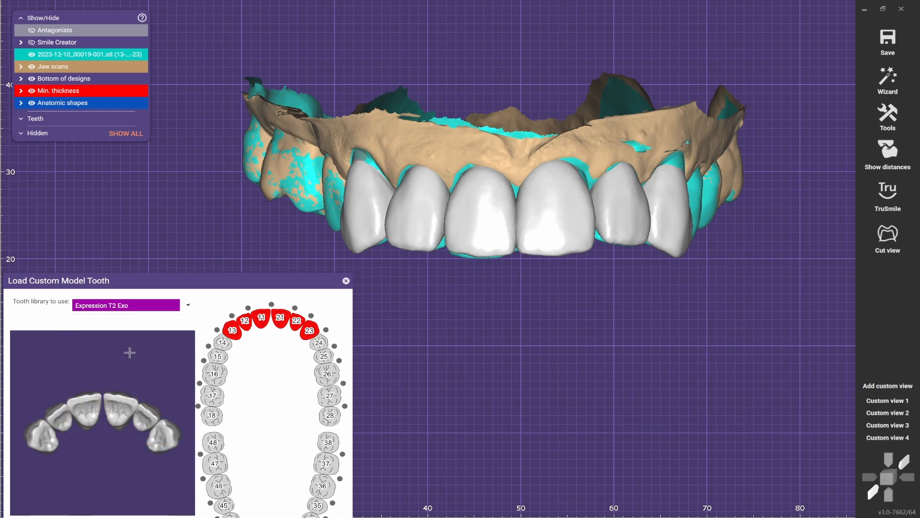
click(179, 310)
scroll(158, 462, down, 2)
click(133, 357)
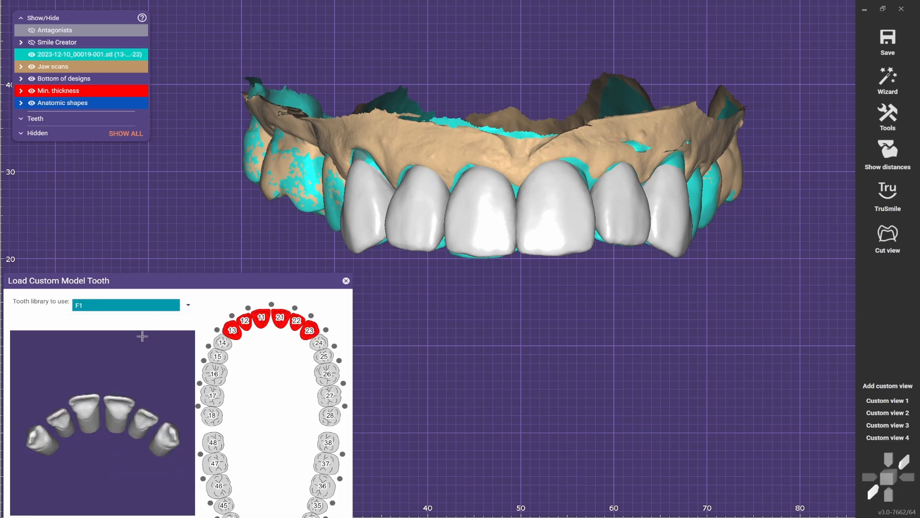
Preview the GORY tooth library and view its front teeth from the labial side.
click(175, 305)
scroll(144, 345, down, 3)
scroll(118, 366, down, 1)
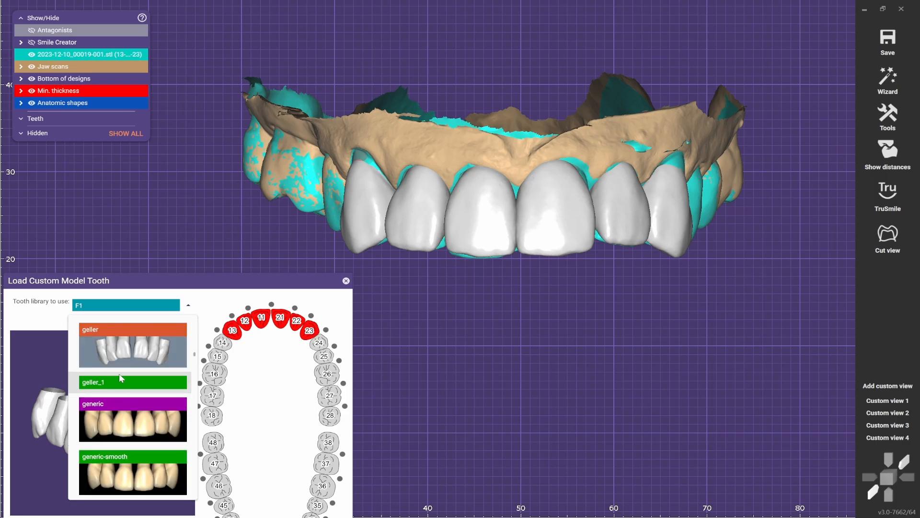
scroll(123, 437, down, 1)
click(134, 423)
right_drag(133, 422, 148, 355)
Choose the hd2 tooth library and load it for teeth 13 to 23, discarding the previous designs.
click(186, 307)
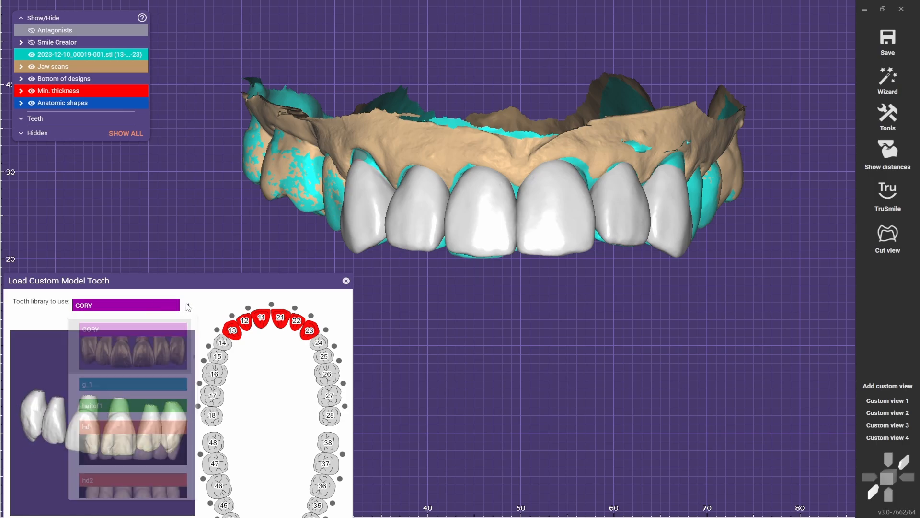
scroll(160, 366, down, 1)
click(146, 430)
right_drag(143, 428, 123, 358)
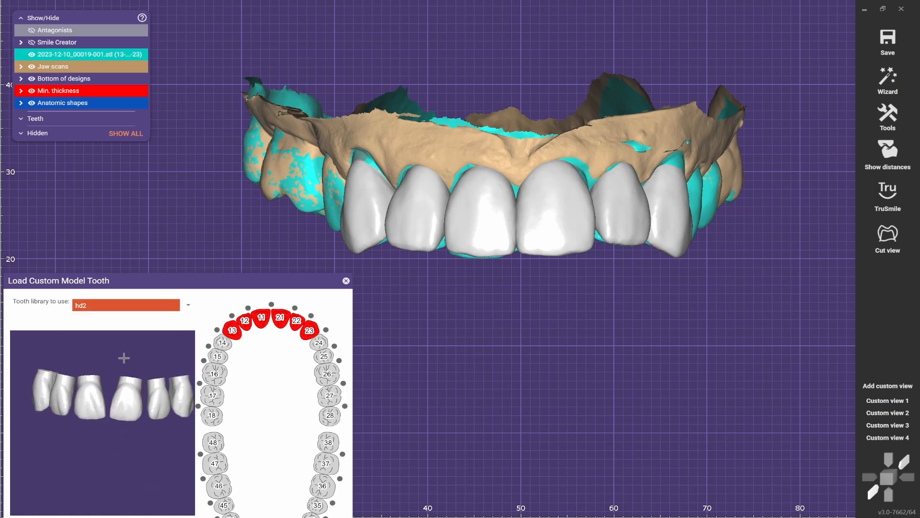
drag(197, 292, 190, 183)
click(151, 468)
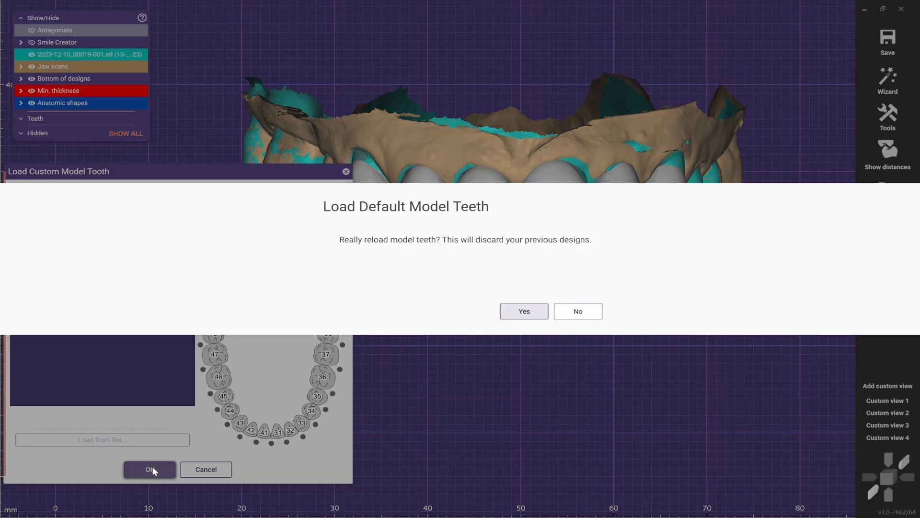
click(510, 312)
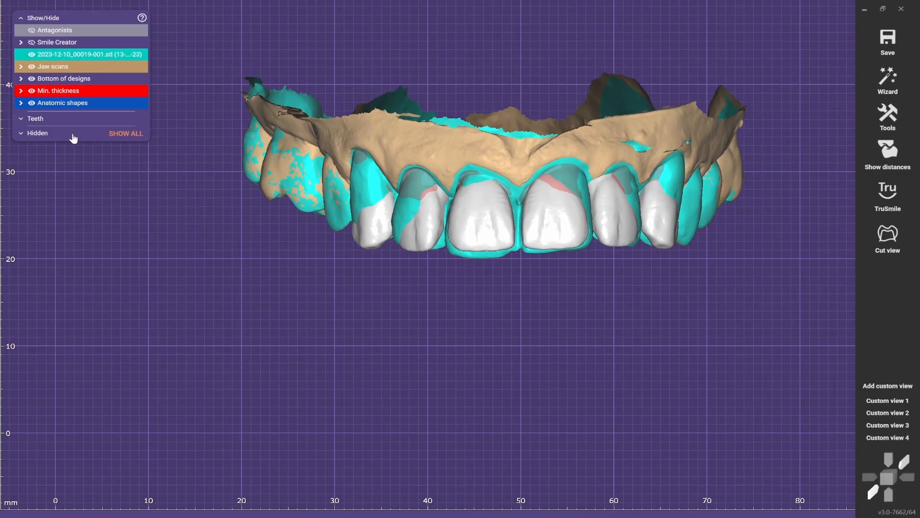
Return to the wizard's tooth placement and hide the 13–23 STL scan.
click(496, 228)
click(476, 275)
click(899, 92)
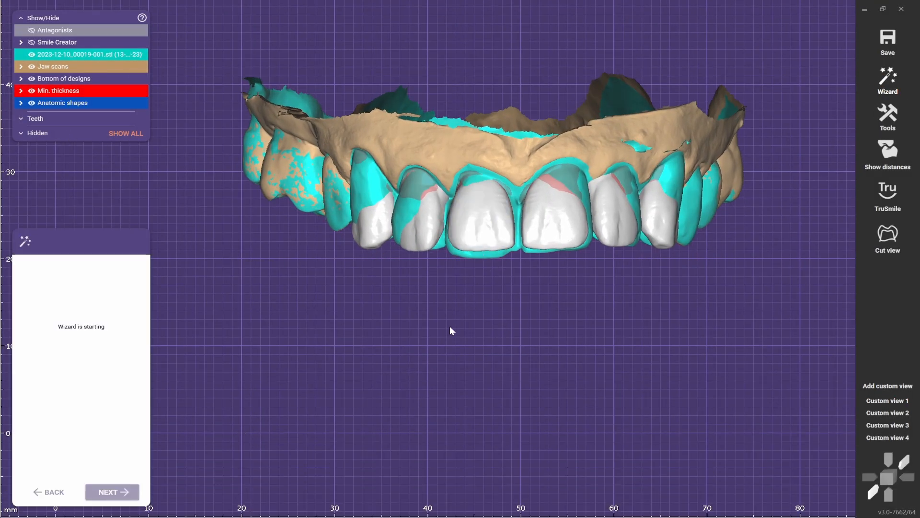
click(32, 54)
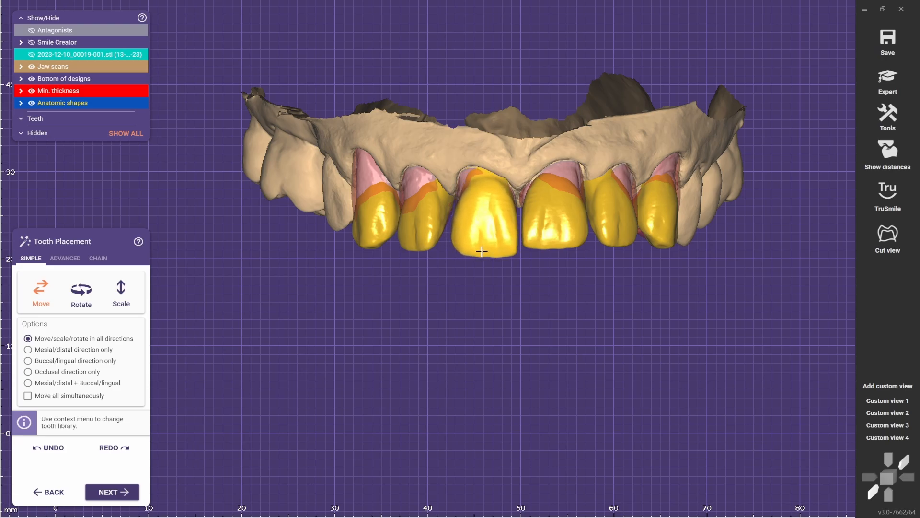
Check the tooth arrangement in Custom view 2, and show the STL scan at full opacity in Custom view 1.
click(872, 409)
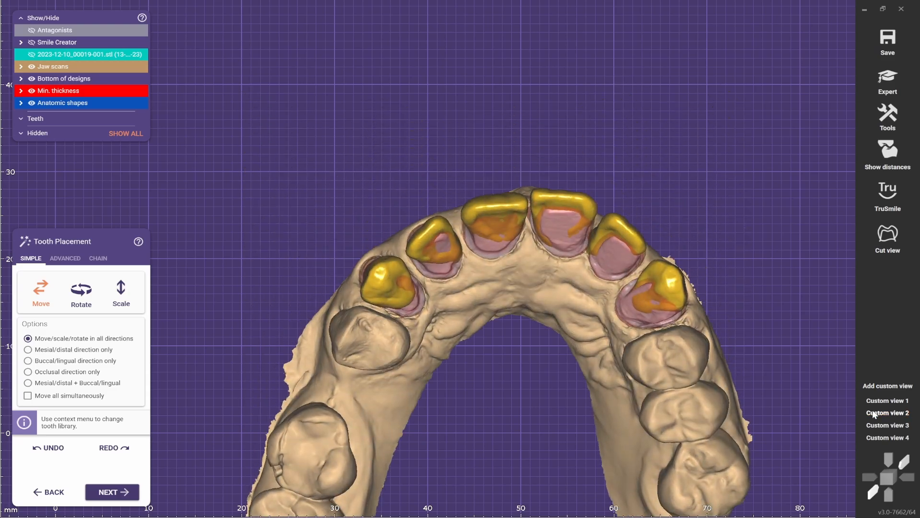
click(871, 402)
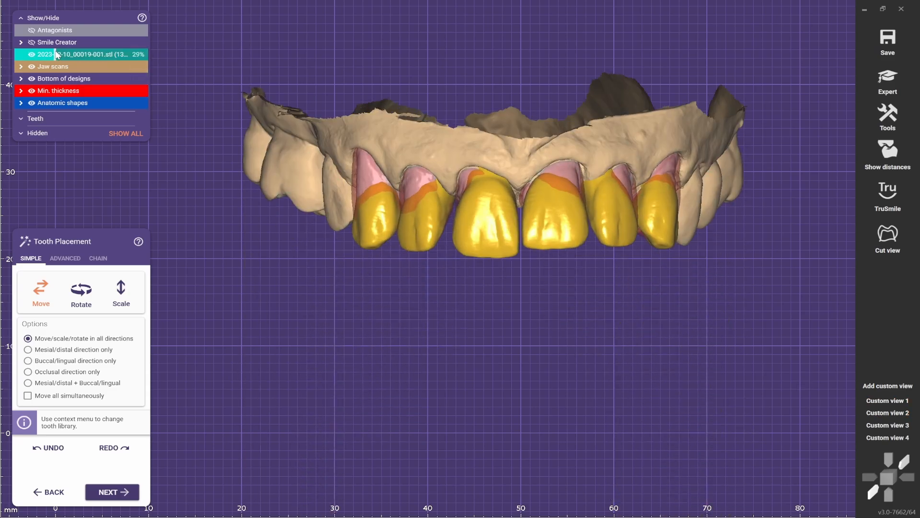
click(117, 55)
Hide the anatomic shapes of teeth 11 and 21 and add the current view as a new custom view.
ctrl+middle_click(505, 249)
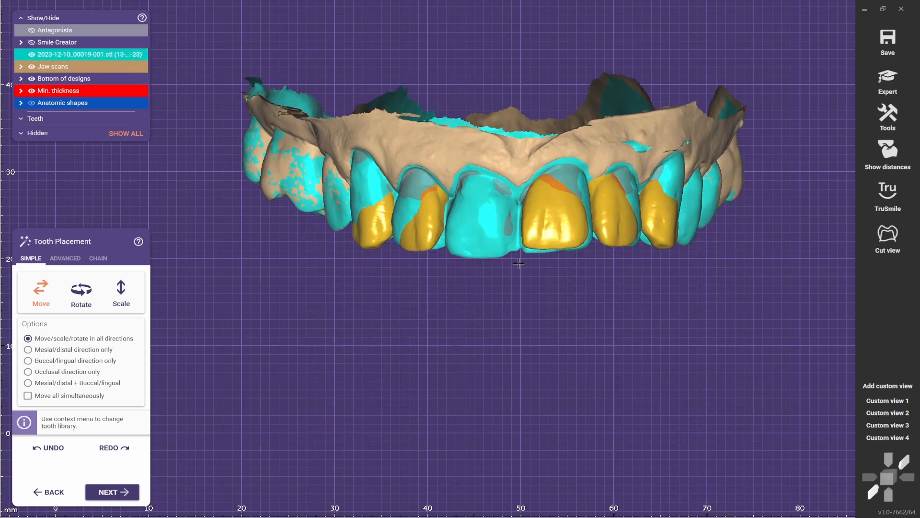
ctrl+middle_click(545, 234)
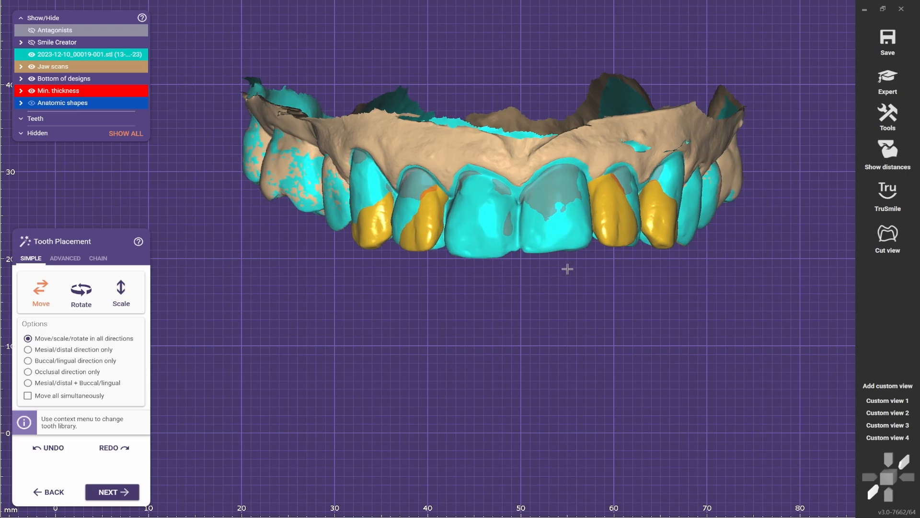
click(866, 388)
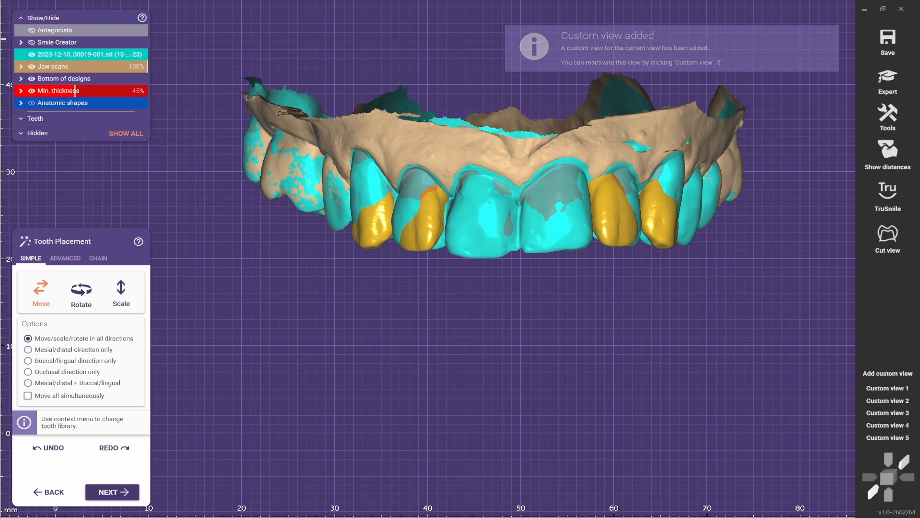
Show the anatomic shapes at full opacity and hide the 13–23 STL scan.
drag(110, 104, 147, 103)
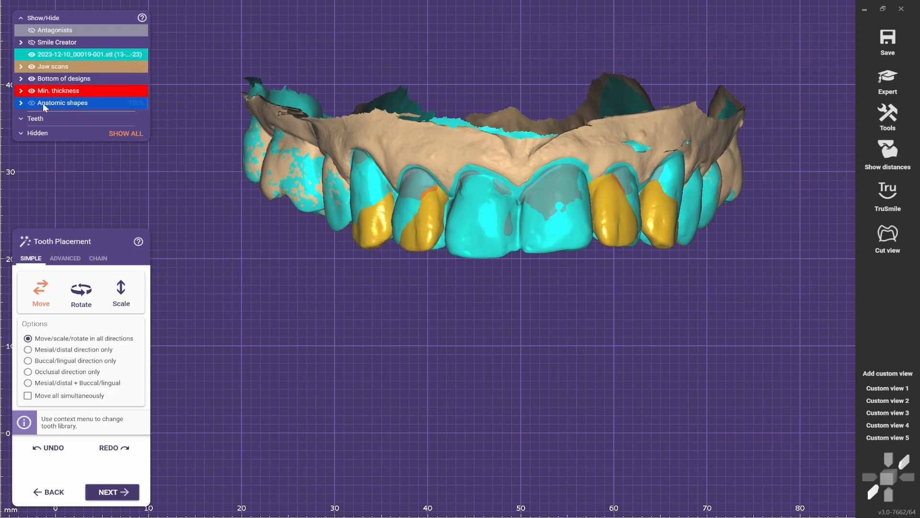
click(31, 54)
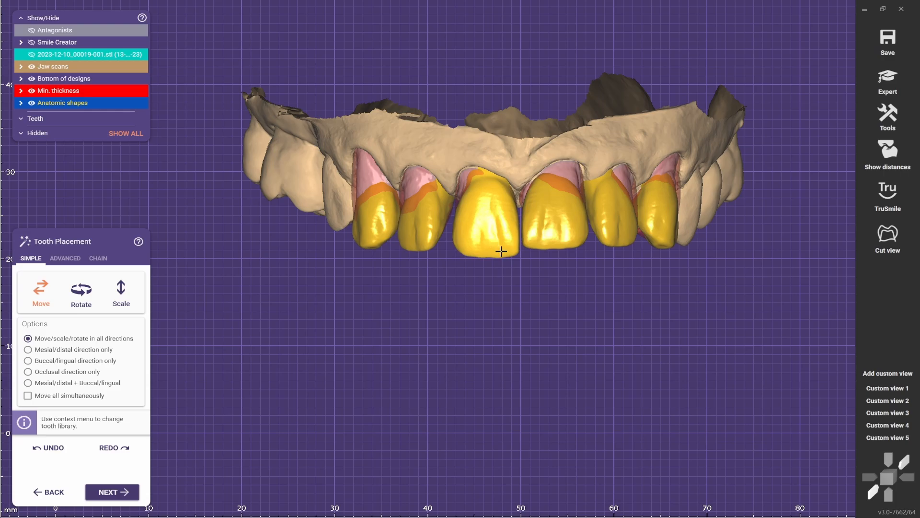
Undo the last tooth placement changes, and resize and realign central incisors 11 and 21 in the front view.
drag(501, 252, 505, 254)
click(53, 449)
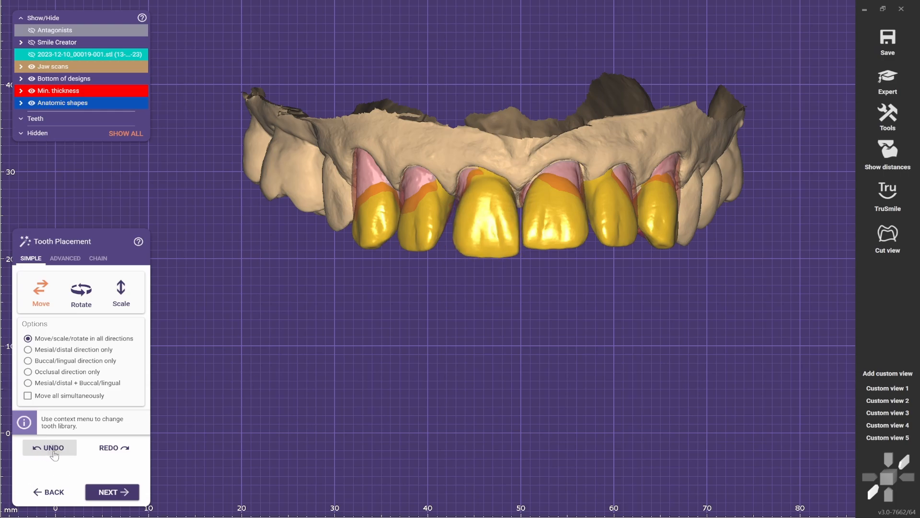
click(54, 450)
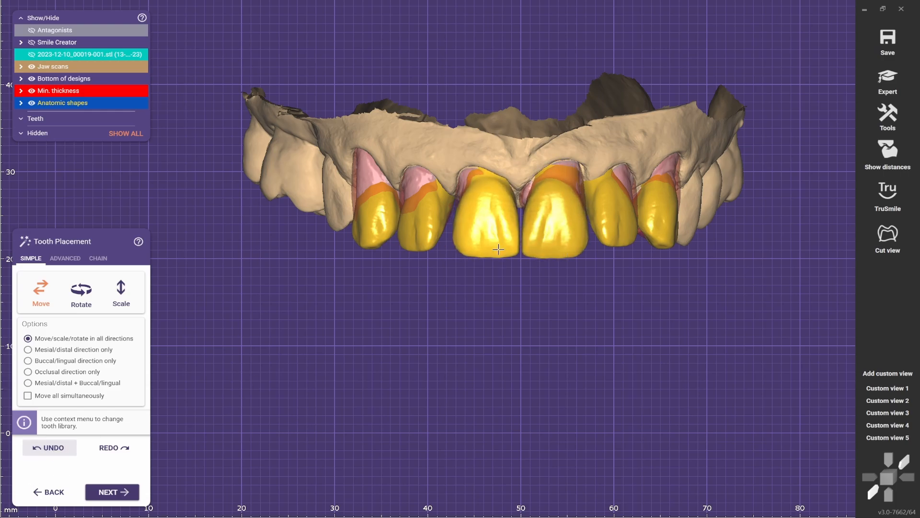
ctrl+shift+drag(574, 247, 576, 249)
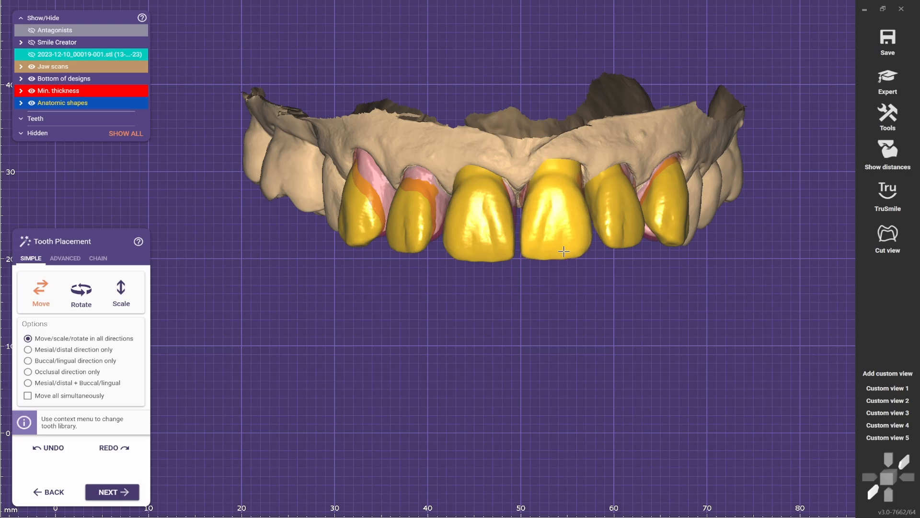
drag(491, 253, 500, 253)
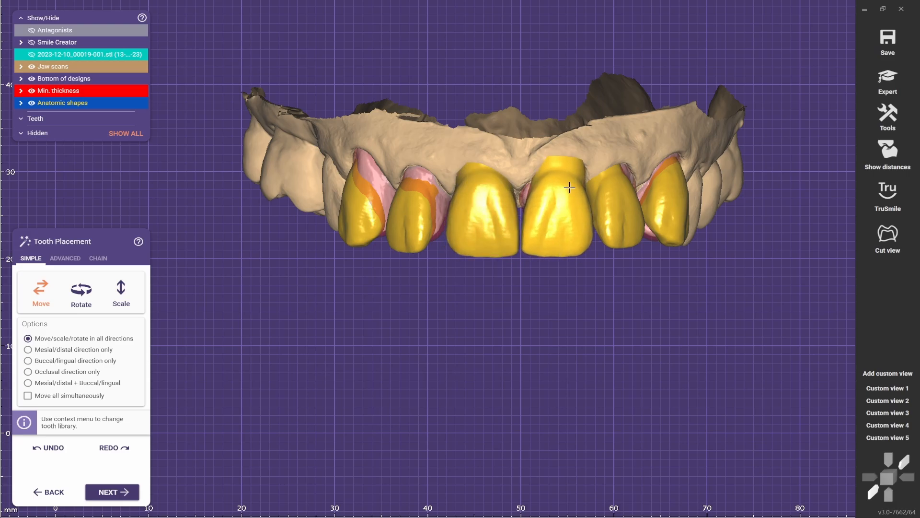
Show the STL scan at 57% opacity and move teeth 11 and 21 to match it in the occlusal view.
right_drag(609, 295, 571, 206)
click(91, 55)
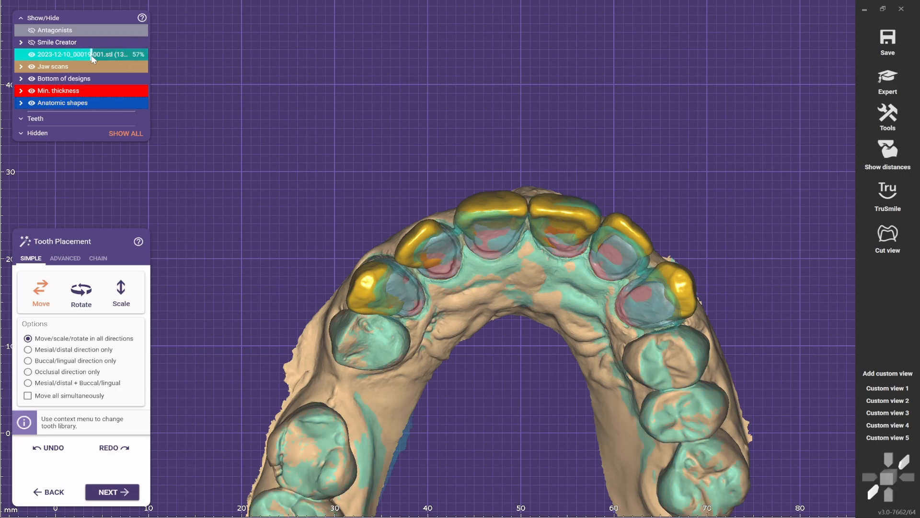
scroll(503, 197, up, 5)
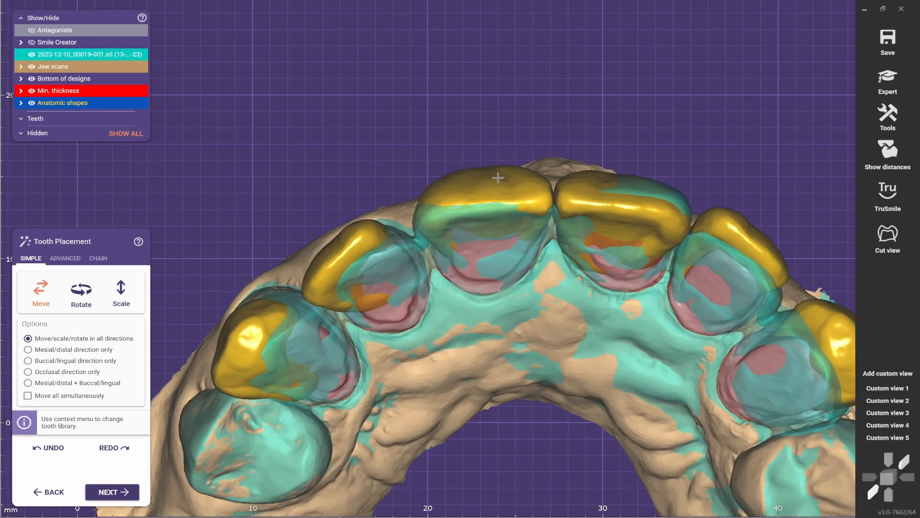
drag(513, 208, 513, 204)
drag(619, 207, 615, 266)
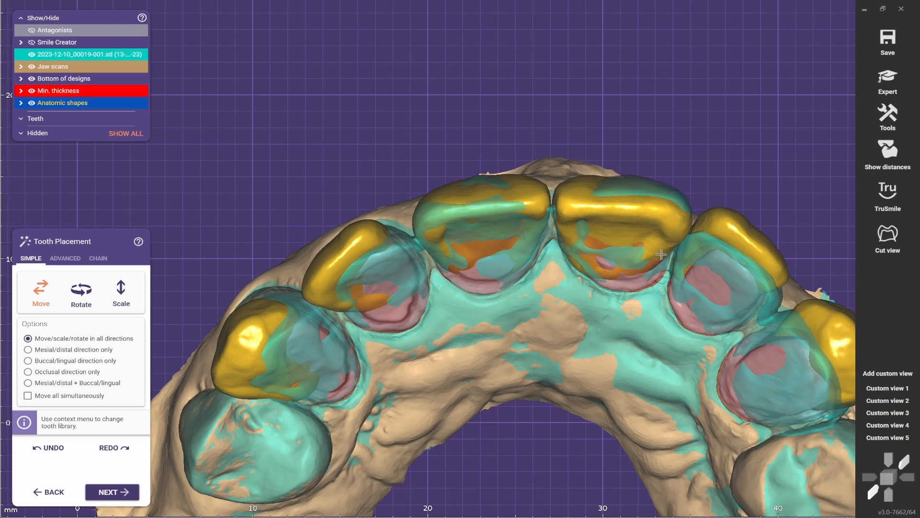
drag(521, 214, 523, 216)
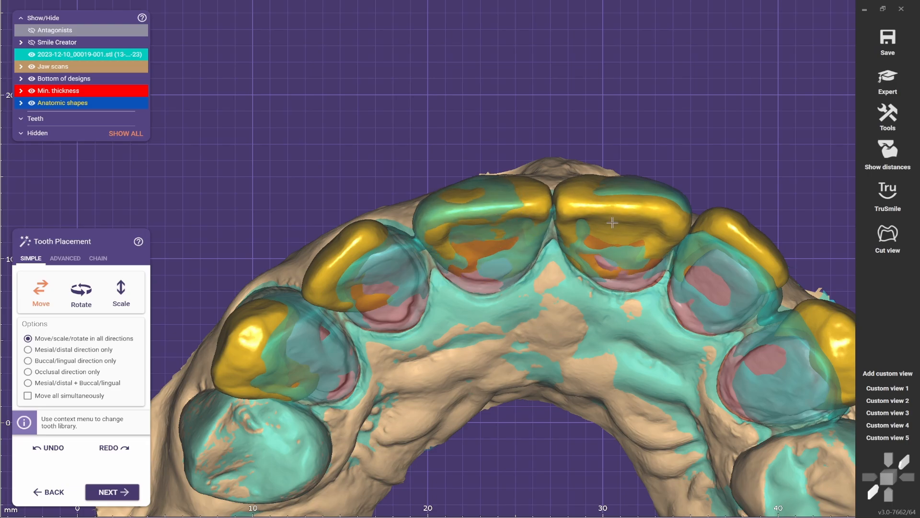
Fit teeth 13, 12, 22 and 23 to the STL scan, checking them in front and occlusal views with the scan hidden.
key(Down)
key(w)
key(Up)
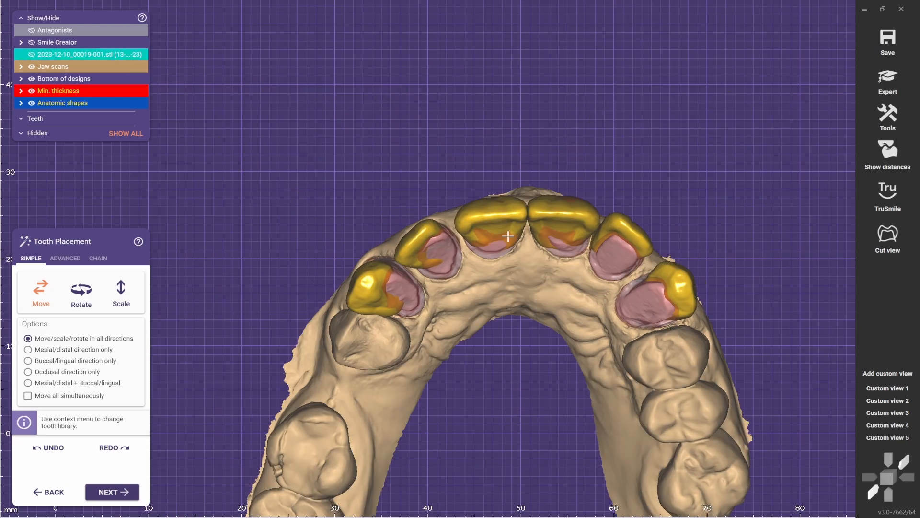
click(31, 55)
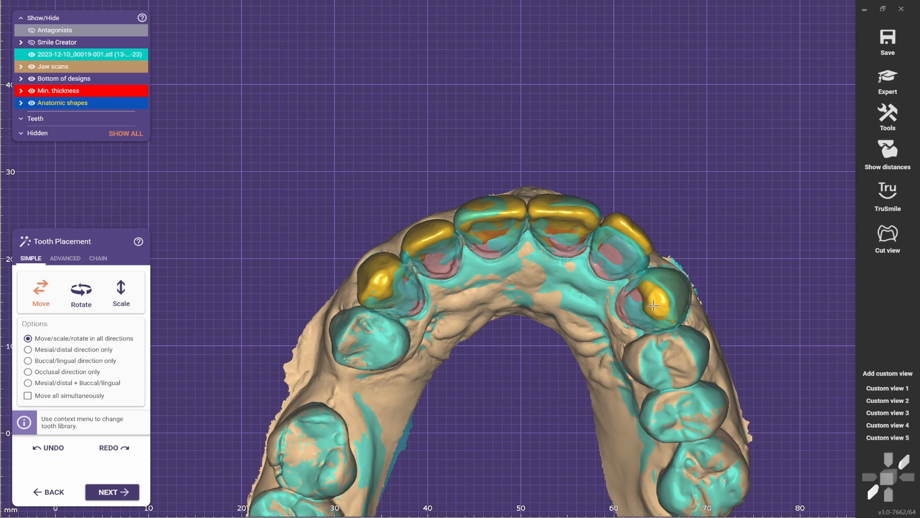
key(Down)
key(w)
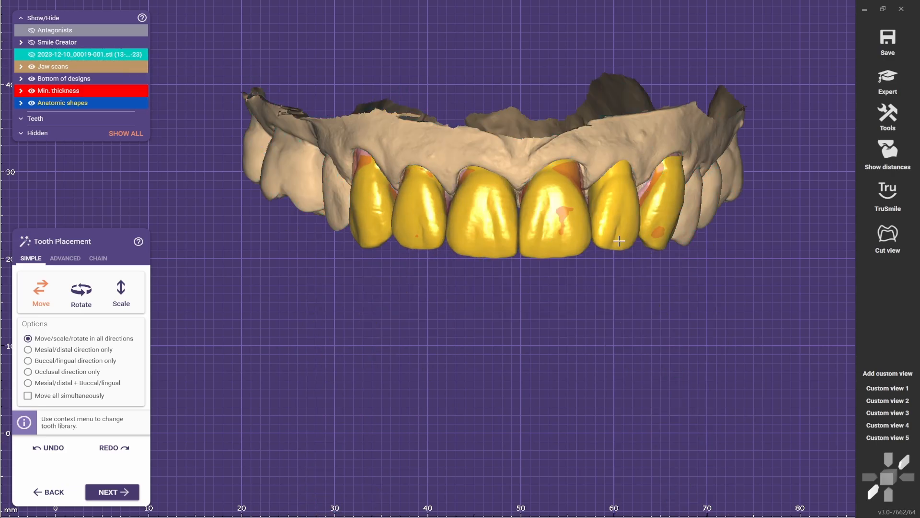
key(Up)
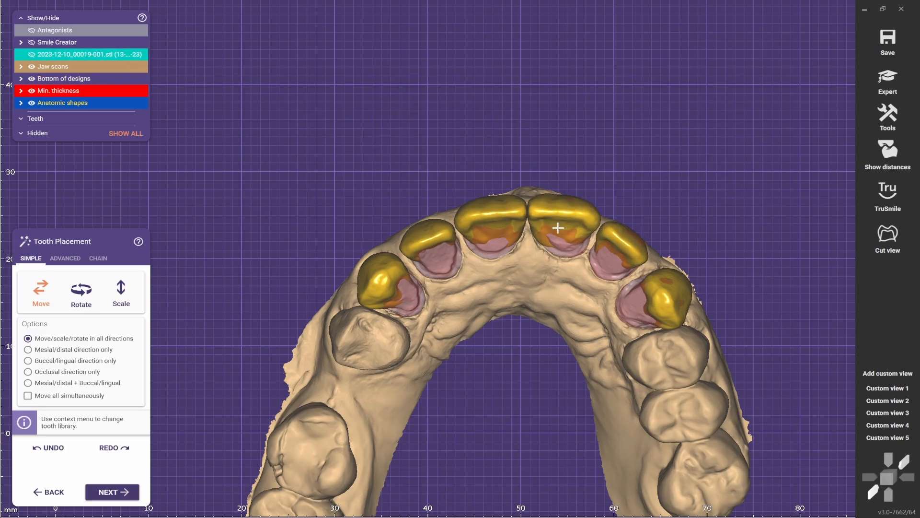
Adjust tooth 13 outward and shift all teeth together with Move all simultaneously, turning that option off again.
drag(391, 277, 371, 289)
click(28, 396)
drag(667, 317, 671, 309)
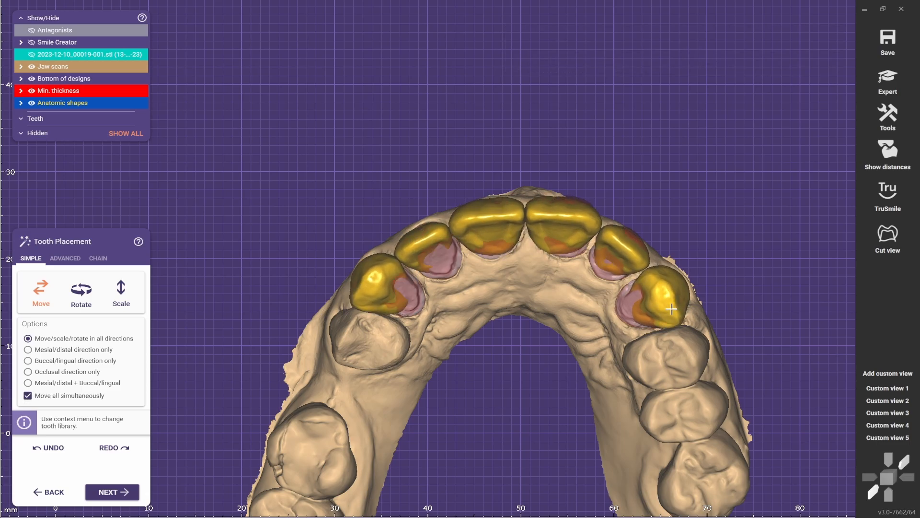
key(Down)
drag(538, 261, 540, 256)
click(28, 395)
Fine-tune teeth 13 and 12 individually, checking their position from the front, side and occlusal views.
drag(377, 202, 378, 197)
key(Up)
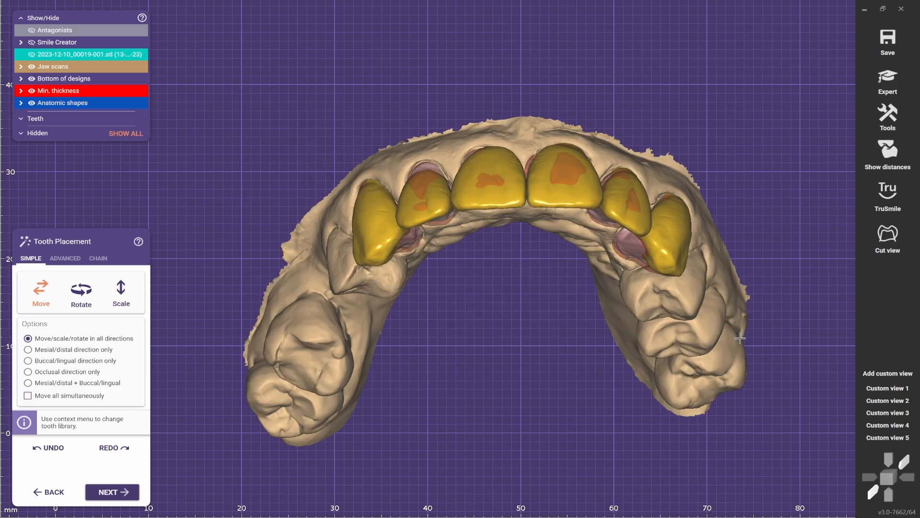
key(Down)
key(Down)
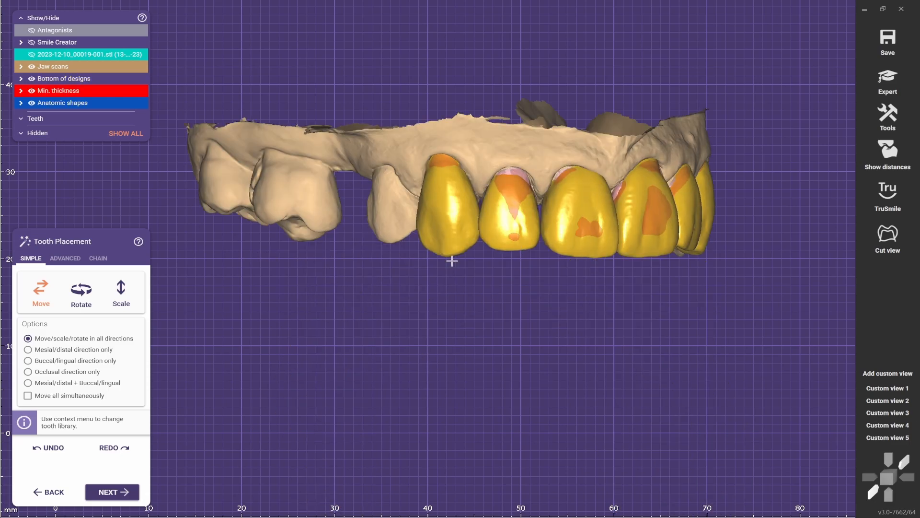
key(Up)
drag(433, 240, 434, 236)
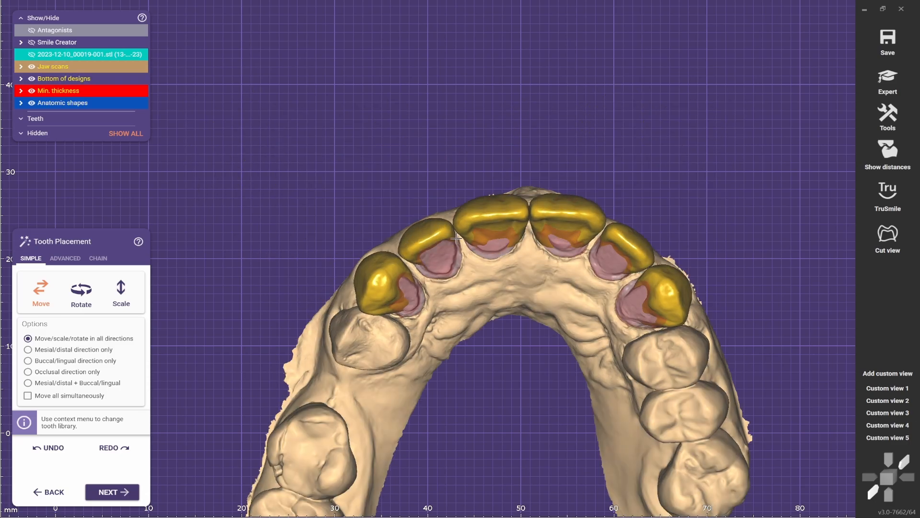
drag(380, 286, 381, 284)
key(Down)
key(Up)
Check the arch in the saved custom views and nudge tooth 23 slightly.
click(886, 412)
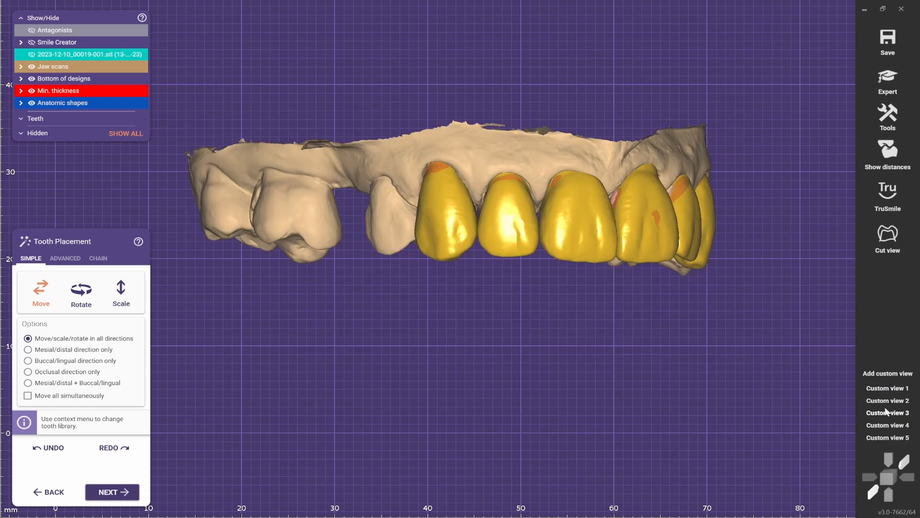
click(890, 419)
click(889, 414)
click(889, 425)
drag(676, 307, 674, 306)
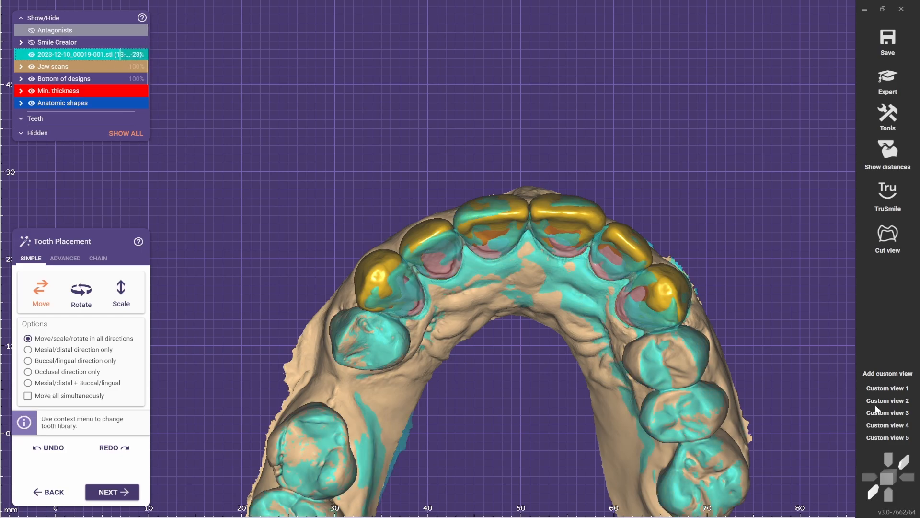
Refine the position of central incisors 11 and 21 in the front view.
key(Down)
drag(483, 208, 507, 246)
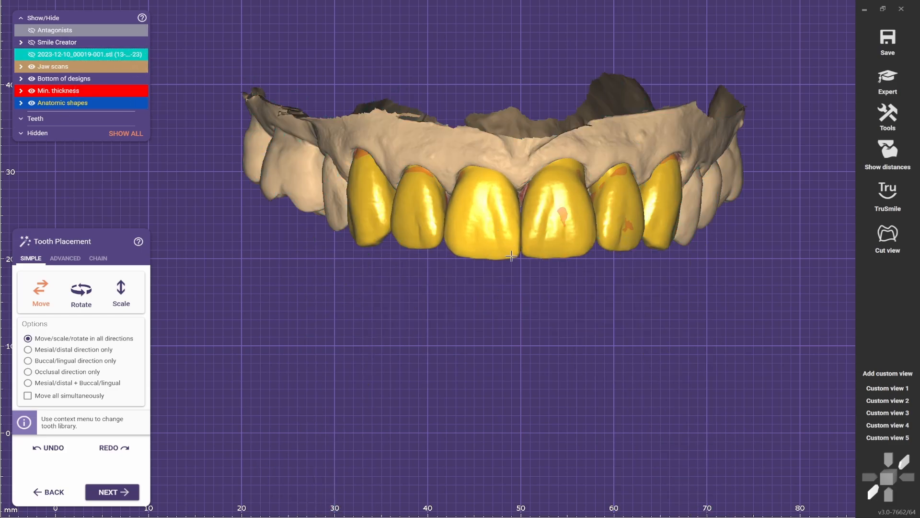
drag(559, 207, 584, 240)
Compare the tooth arrangement with the STL scan in Custom views 1 and 2, and examine the arch from the occlusal side.
click(887, 400)
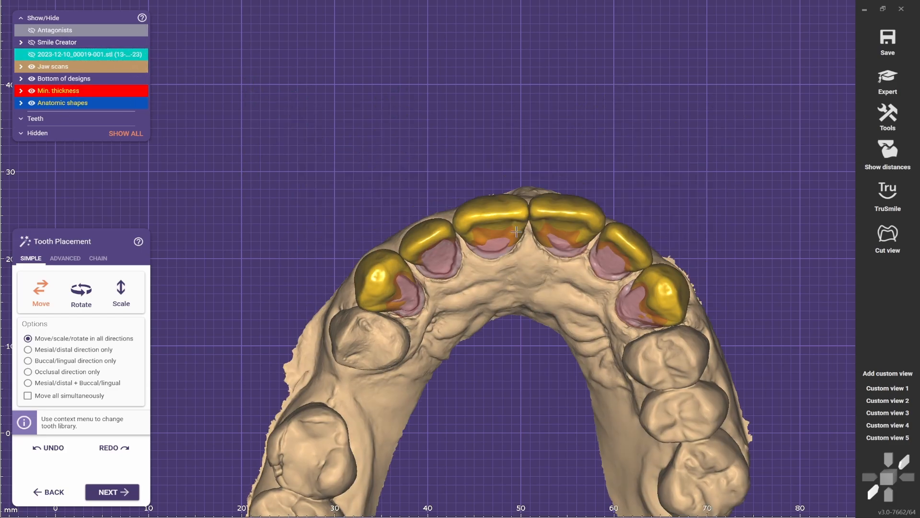
click(32, 55)
click(884, 389)
mouse_move(137, 103)
mouse_down()
mouse_move(23, 107)
mouse_move(139, 103)
mouse_up()
click(31, 55)
click(895, 403)
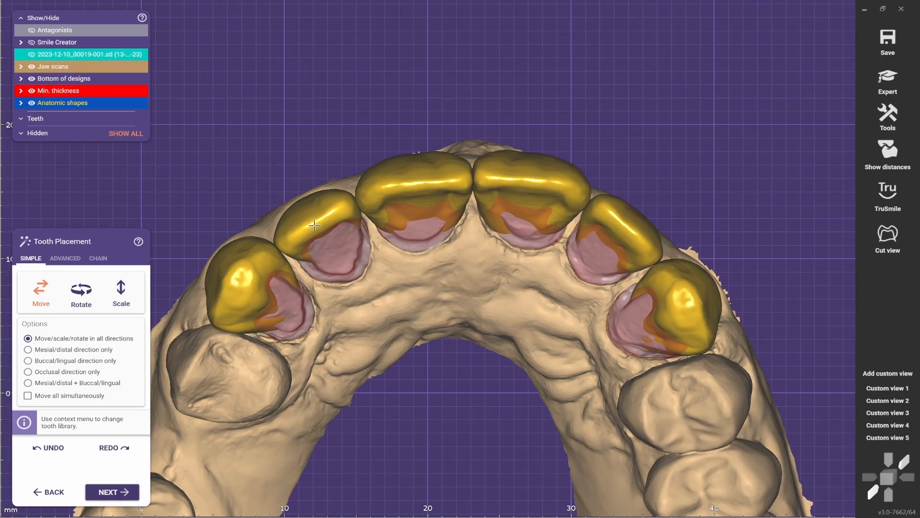
right_drag(451, 383, 461, 380)
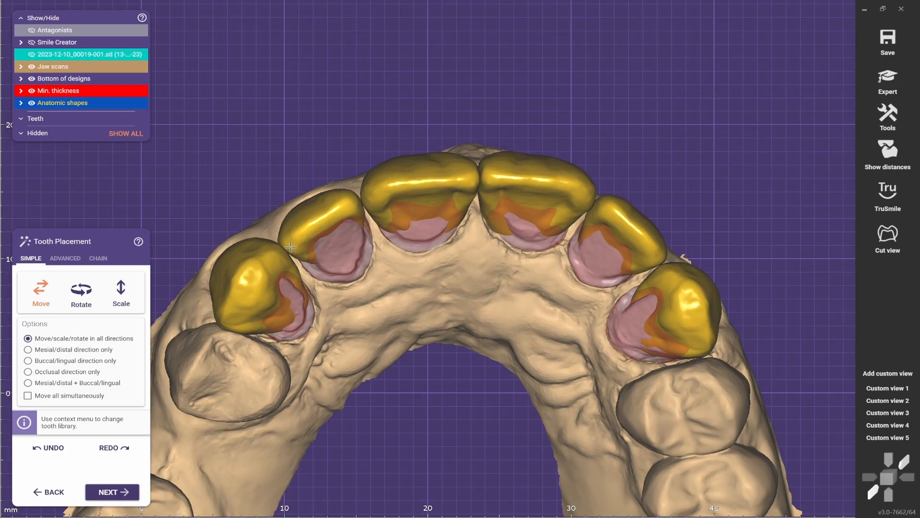
click(893, 391)
right_drag(624, 394, 632, 254)
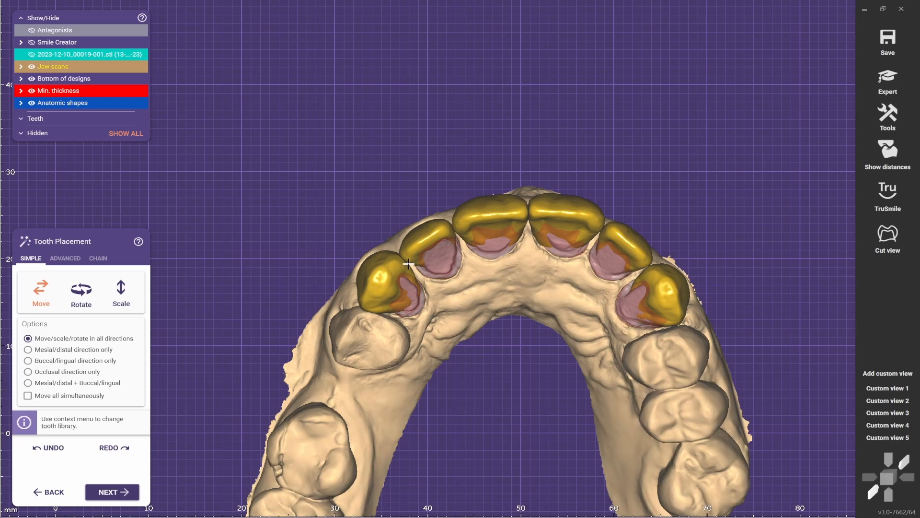
click(887, 400)
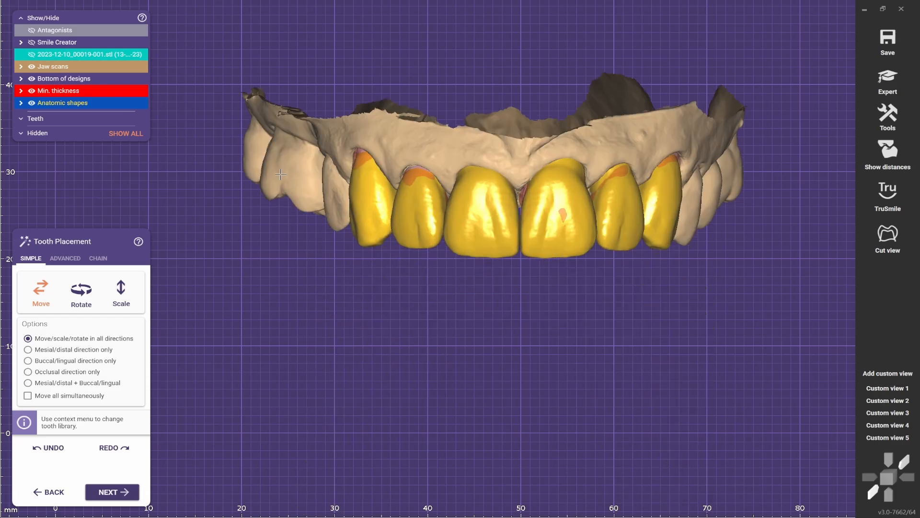
Toggle the STL scan and the anatomic shapes to compare the placed teeth with the scan from the front.
click(32, 55)
click(32, 103)
click(34, 103)
click(31, 54)
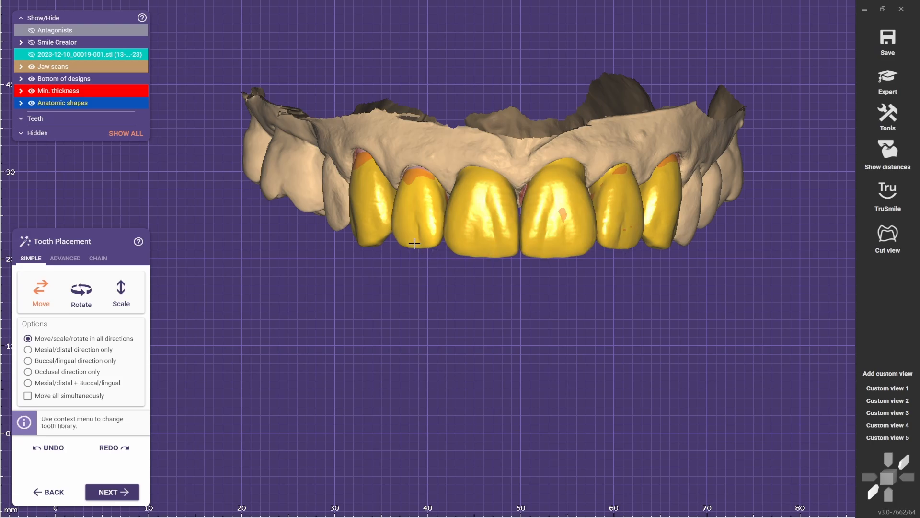
Examine the six front teeth close up and from the occlusal side, ending in Custom view 1 with the STL scan hidden.
scroll(414, 243, up, 3)
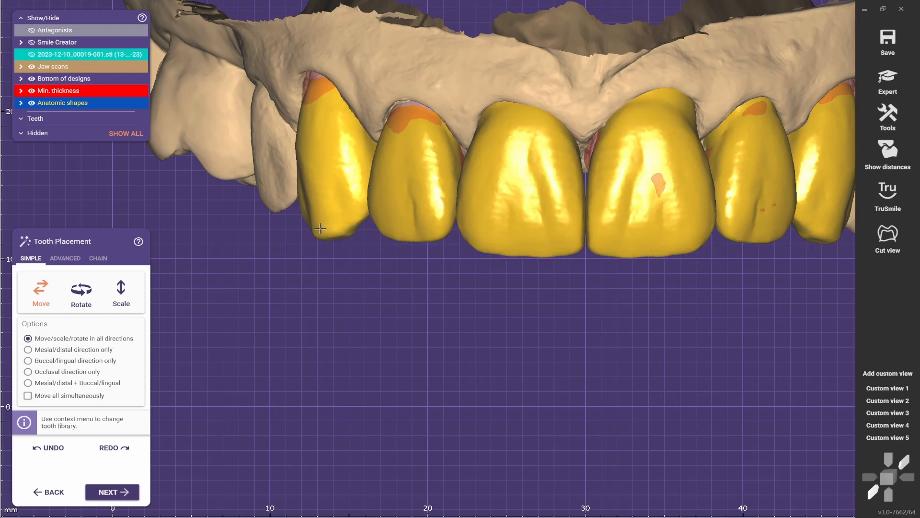
scroll(464, 292, down, 1)
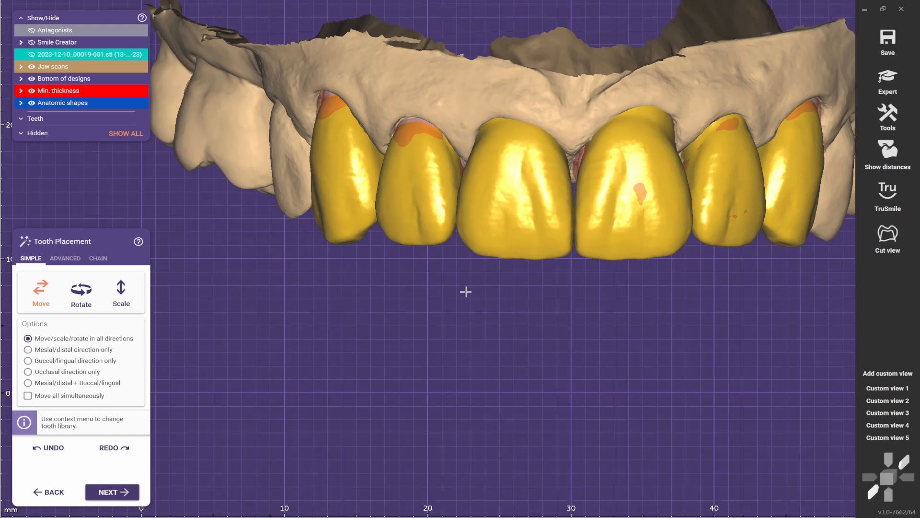
right_drag(567, 324, 541, 317)
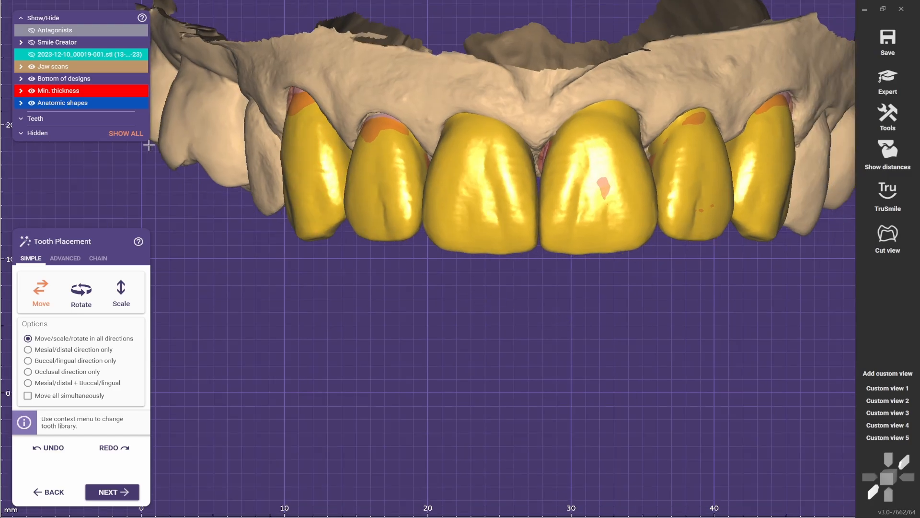
scroll(454, 309, down, 4)
scroll(638, 244, up, 4)
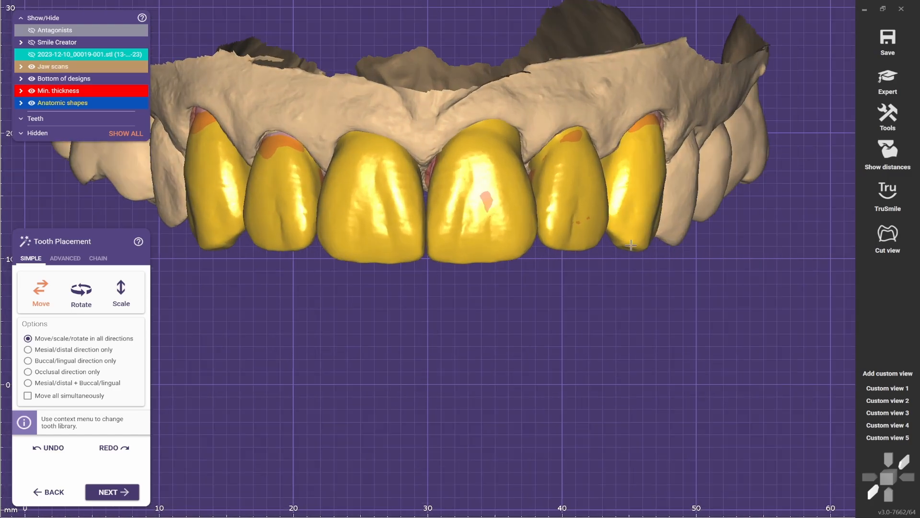
click(882, 387)
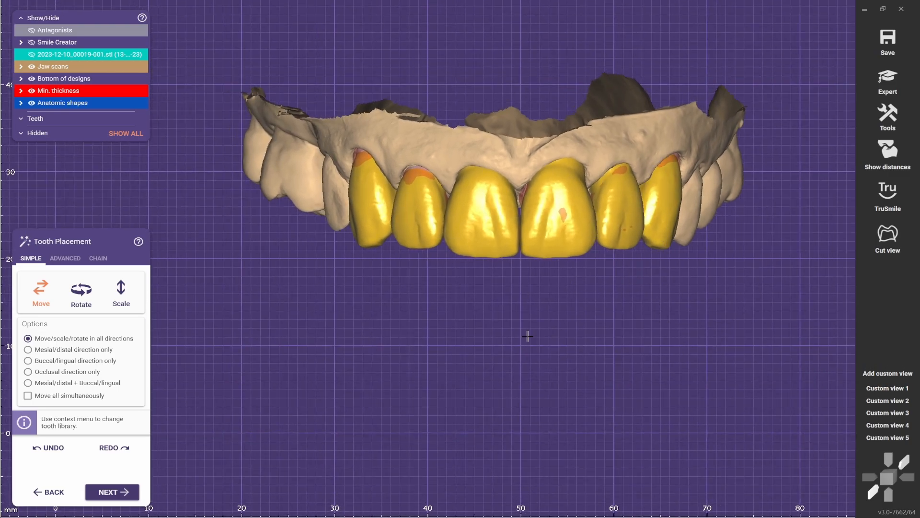
right_drag(527, 336, 552, 286)
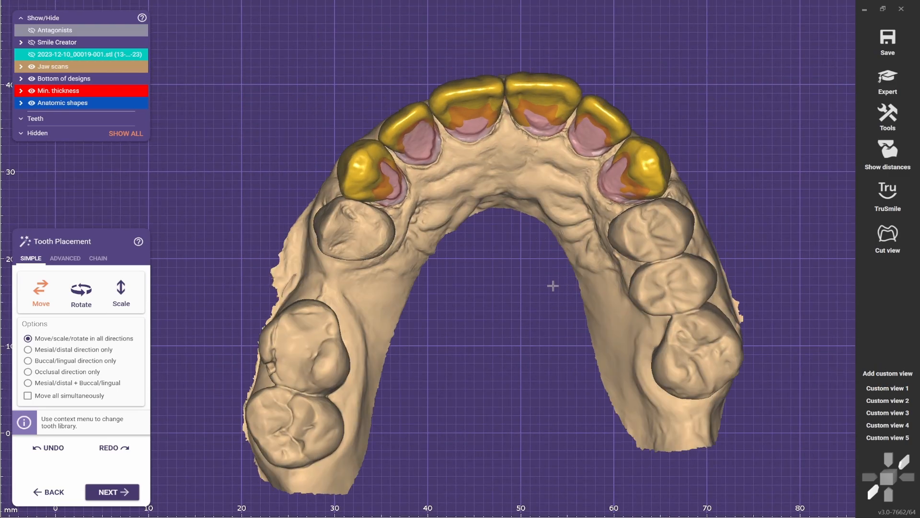
click(876, 389)
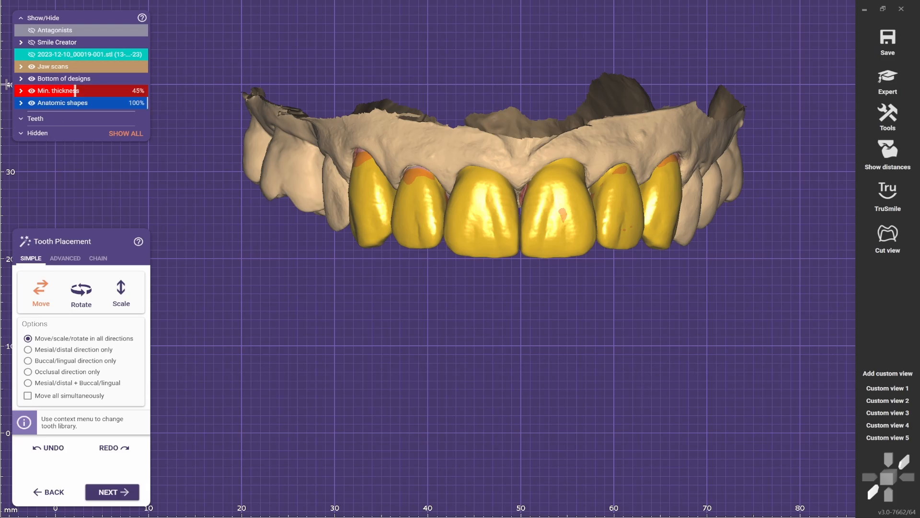
drag(81, 56, 4, 79)
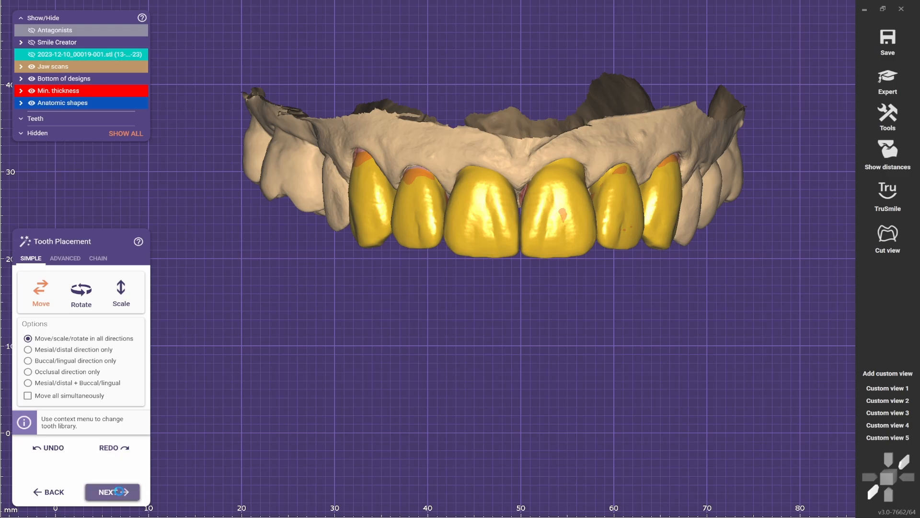
Finish the tooth placement to generate the crowns and compare them with the STL scan and the preparations by toggling visibility.
click(112, 491)
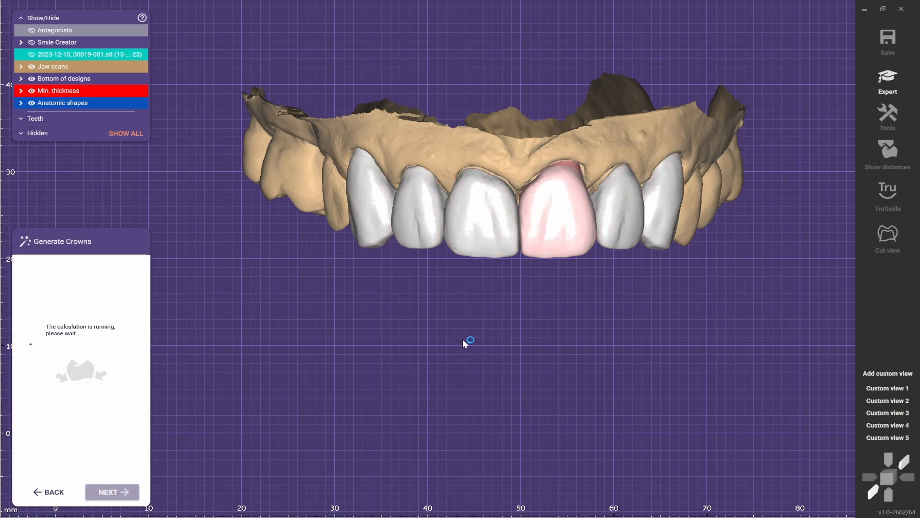
click(131, 53)
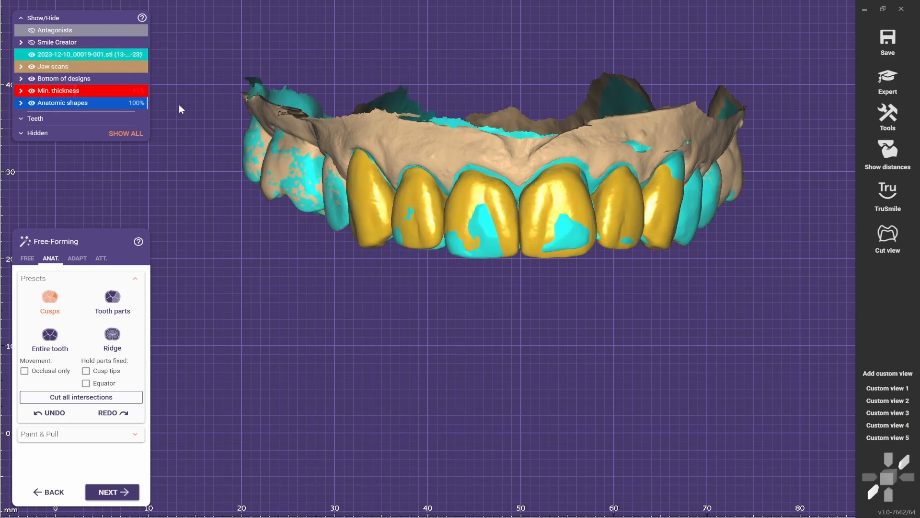
click(130, 55)
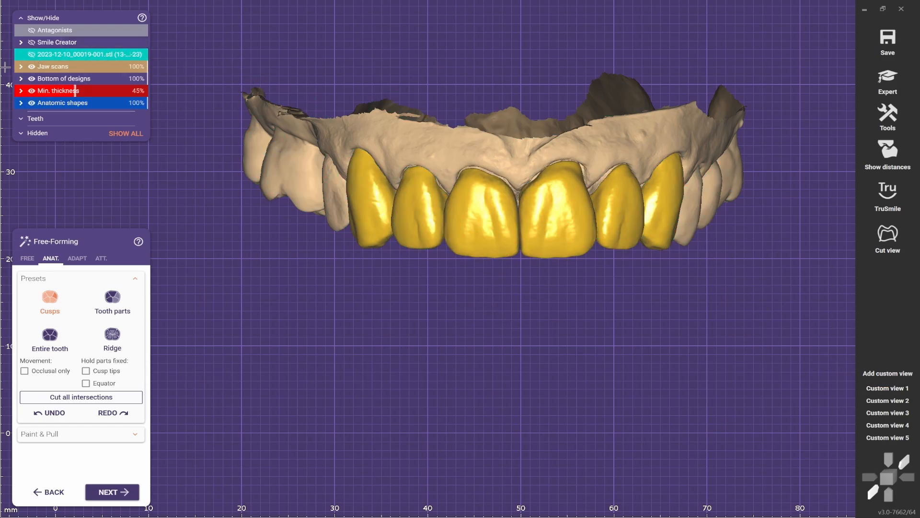
click(38, 104)
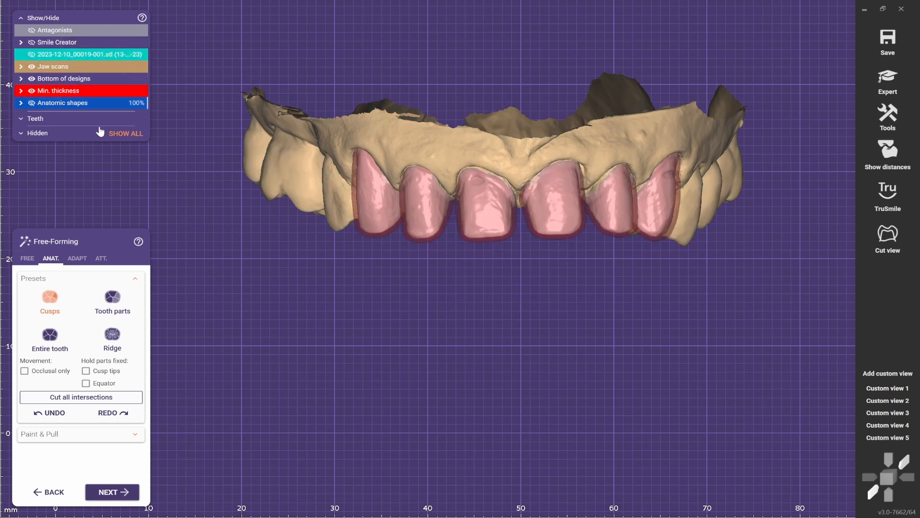
click(56, 55)
click(32, 54)
click(27, 103)
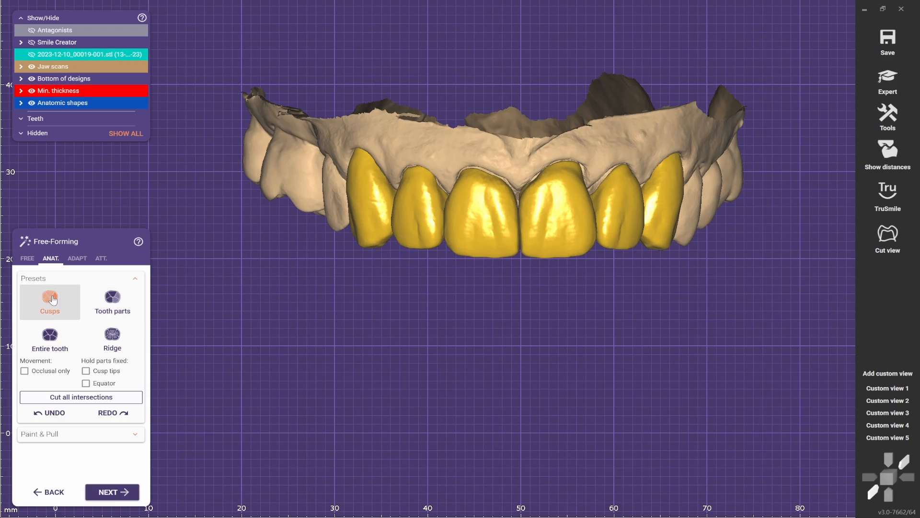
Free-form the labial surfaces of the front teeth with Smooth/Flatten, using a smaller brush, and check them in Custom view 1.
scroll(494, 269, up, 3)
click(886, 389)
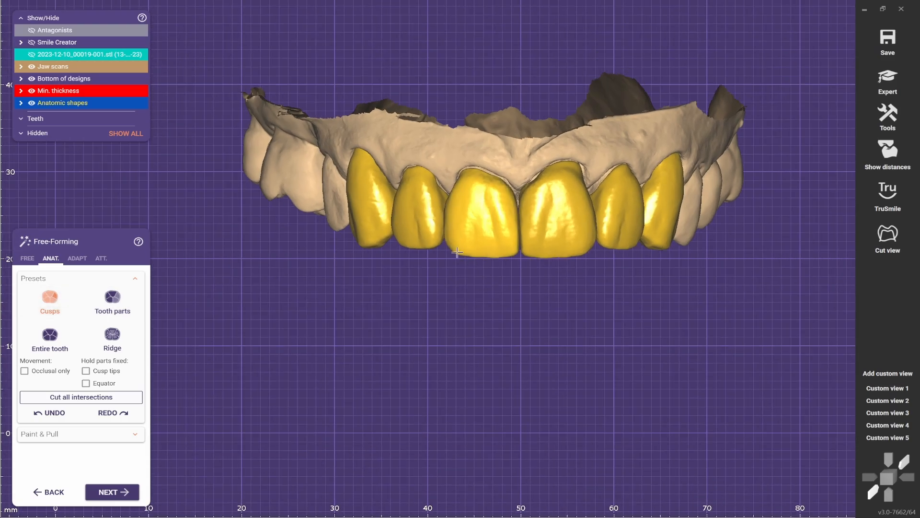
click(27, 258)
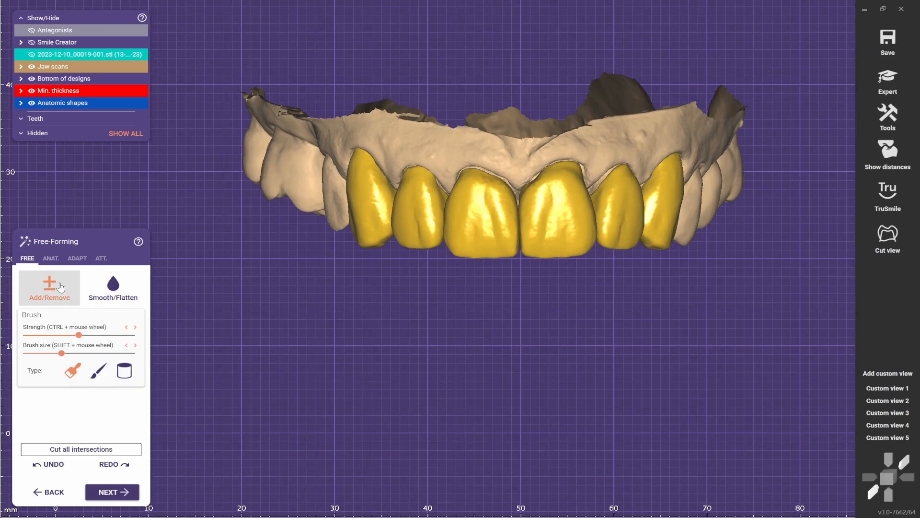
scroll(387, 225, up, 3)
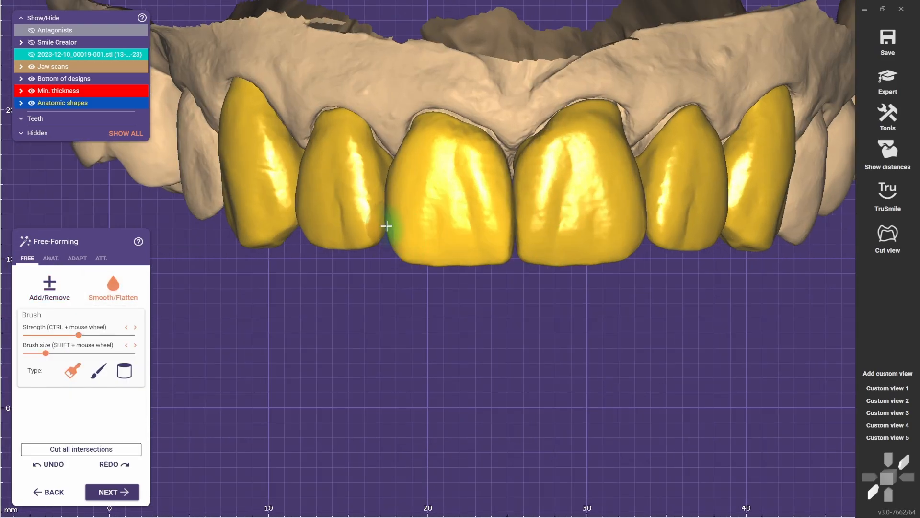
click(879, 390)
click(49, 287)
scroll(489, 190, up, 3)
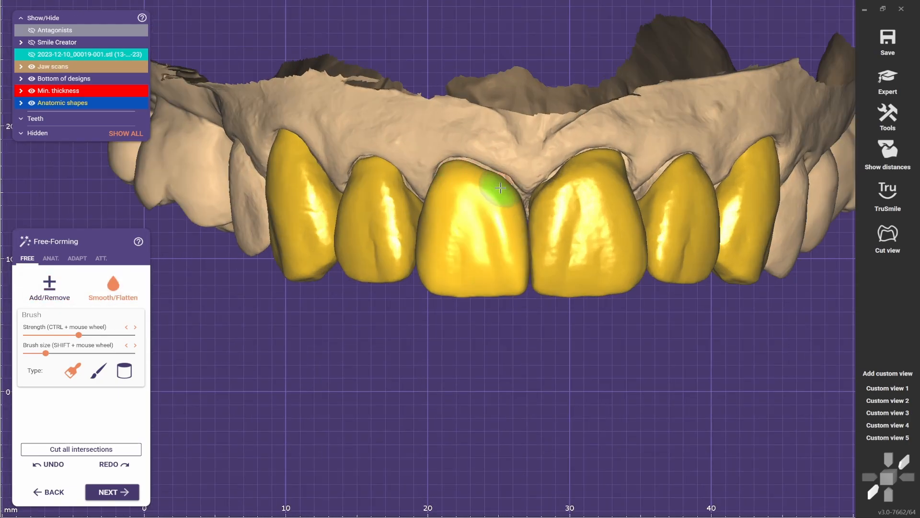
Hide the jaw scans and reshape the labial contours of central incisors 11 and 21 with the anatomic Tooth parts tool.
right_drag(523, 150, 487, 295)
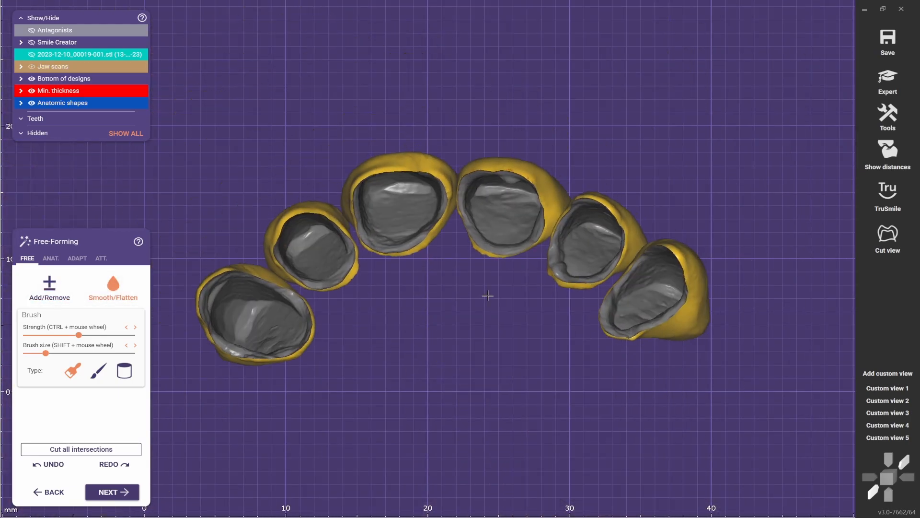
scroll(474, 274, up, 3)
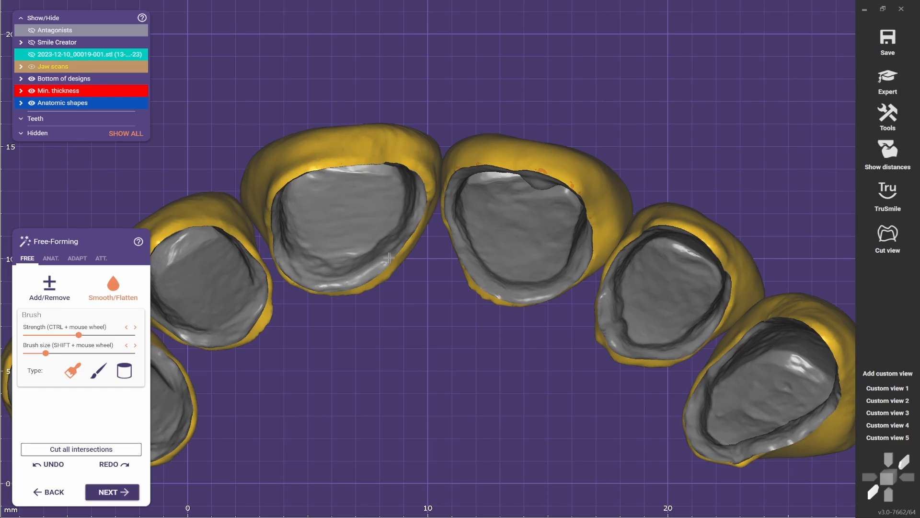
click(49, 258)
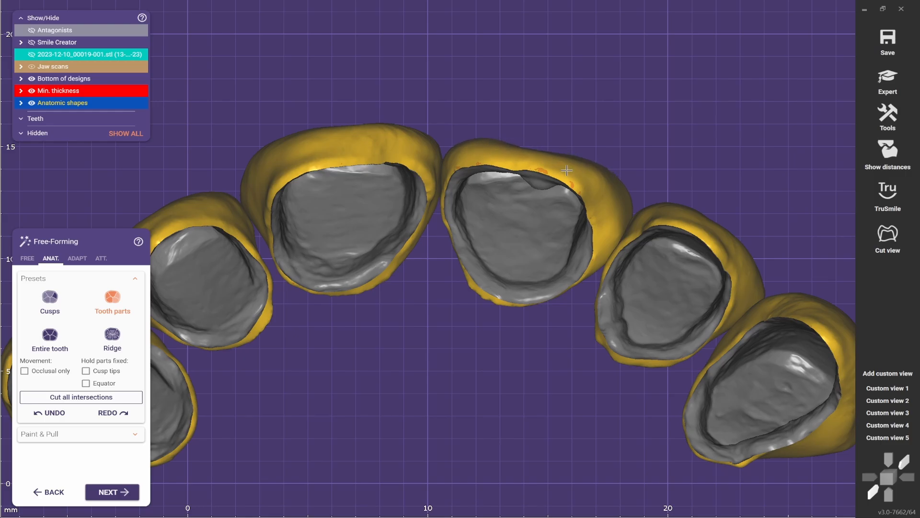
scroll(564, 166, down, 4)
right_drag(564, 165, 530, 177)
scroll(538, 196, up, 3)
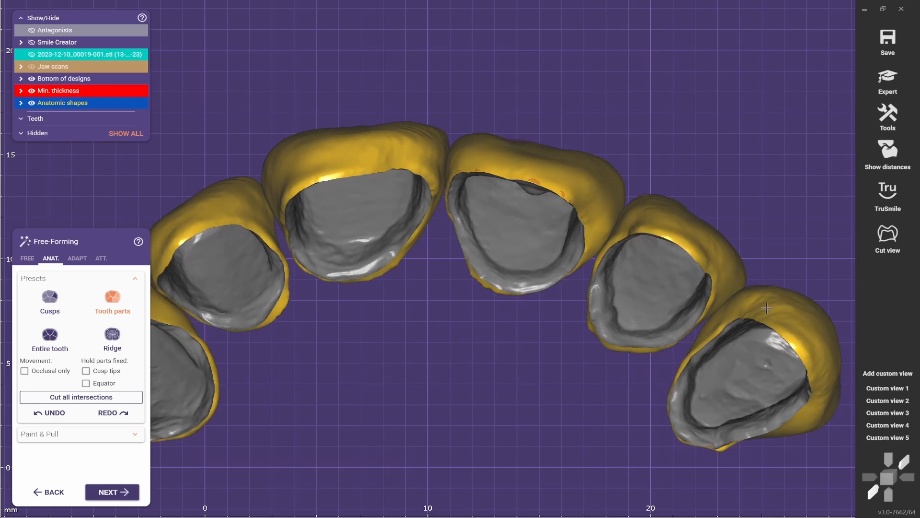
click(875, 388)
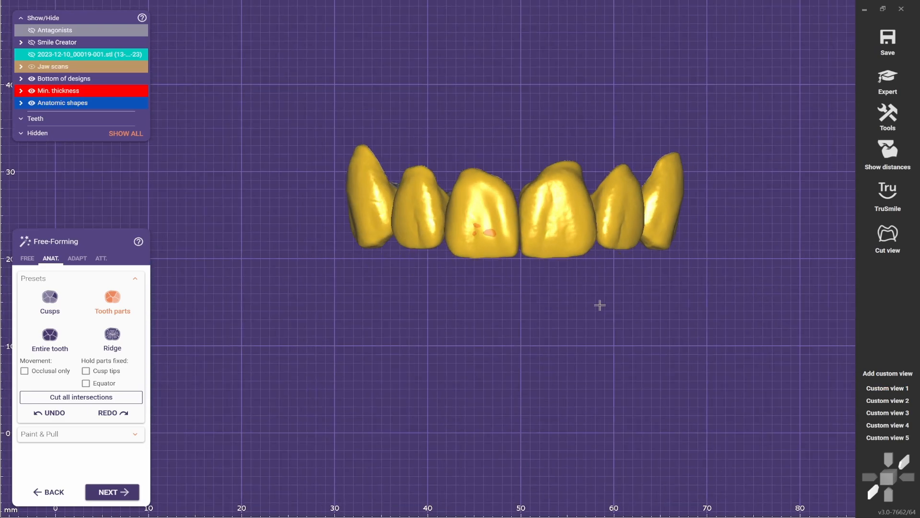
Examine the crowns from the front and the canine side, with the jaw scans hidden and then shown semi-transparent.
scroll(500, 209, up, 1)
mouse_move(430, 222)
right_down()
mouse_move(515, 214)
mouse_move(436, 220)
right_up()
click(884, 389)
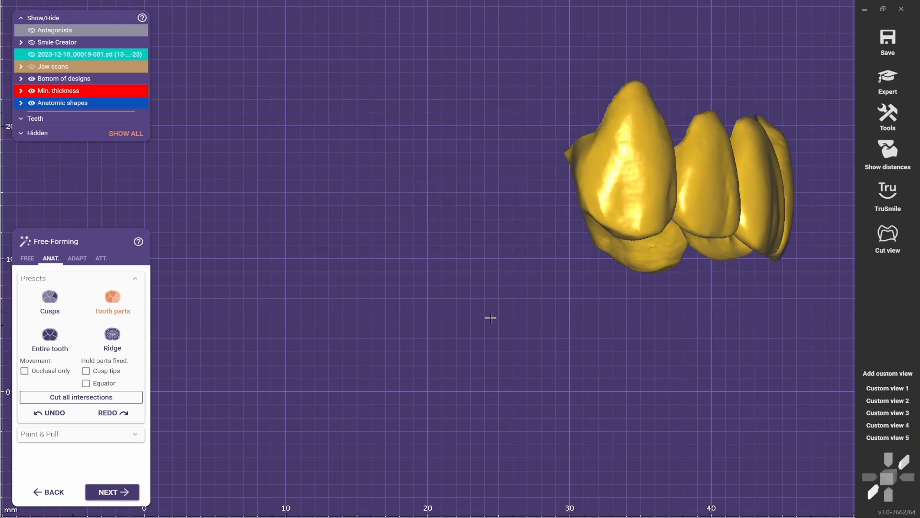
right_drag(489, 317, 401, 343)
scroll(485, 220, up, 2)
right_drag(484, 220, 547, 97)
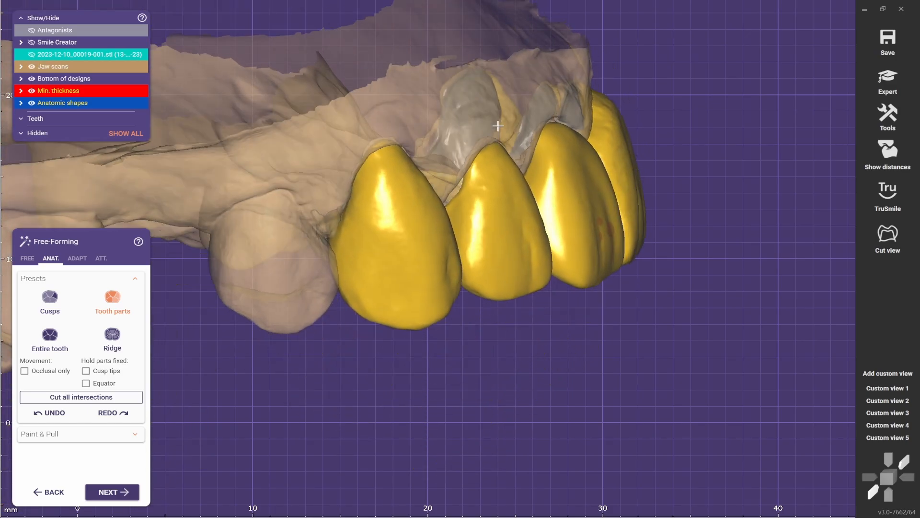
right_drag(624, 105, 618, 193)
click(889, 400)
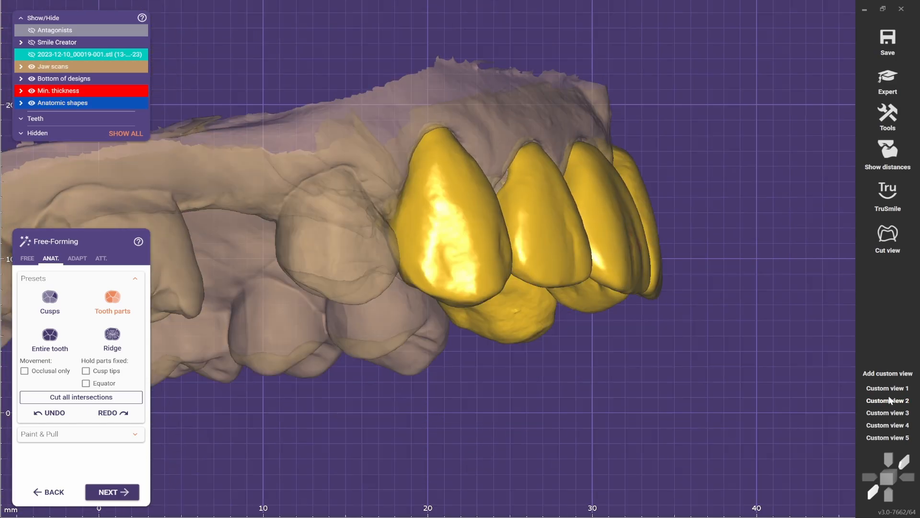
Add material over the thin labial spot on tooth 11 with Add/Remove, and check the arch in Custom views 1 and 2.
click(28, 258)
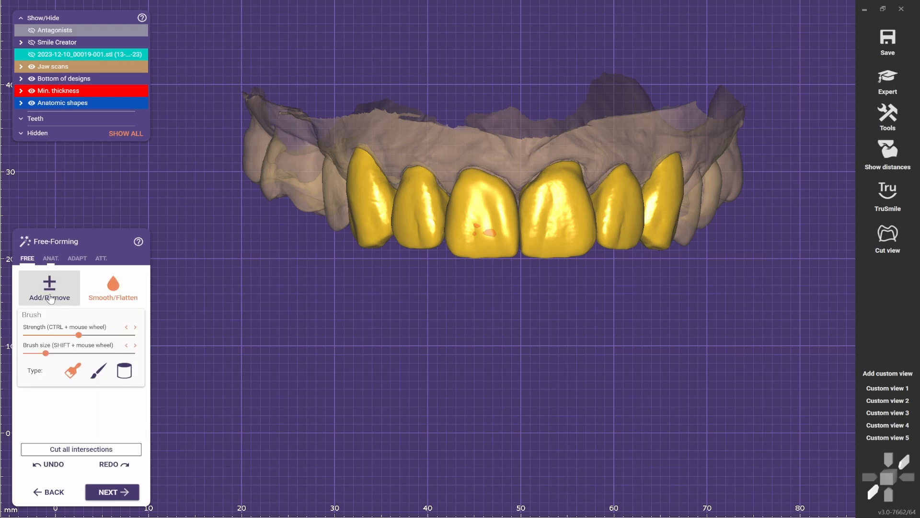
scroll(486, 225, up, 3)
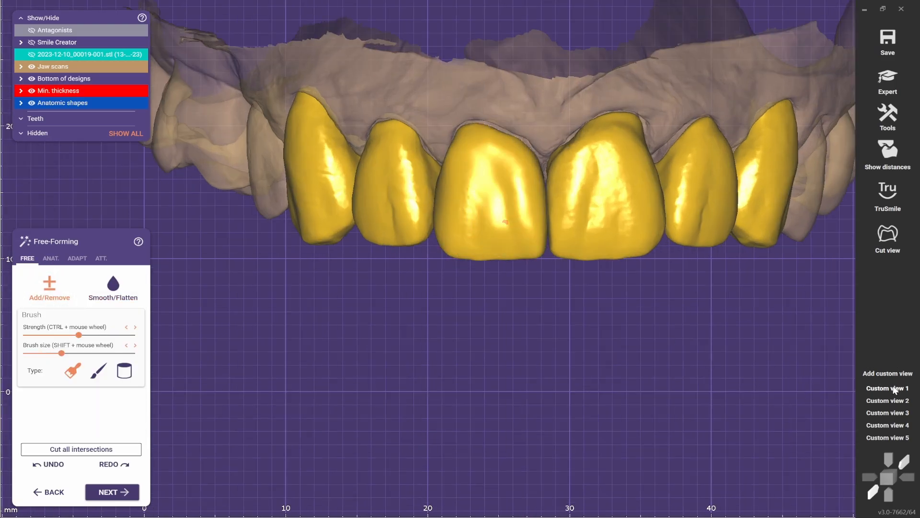
click(886, 387)
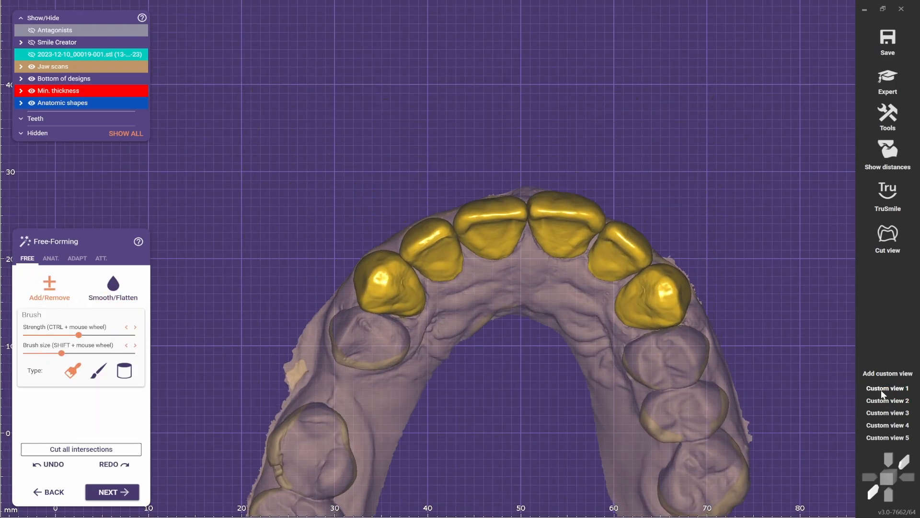
click(886, 400)
click(883, 388)
click(884, 400)
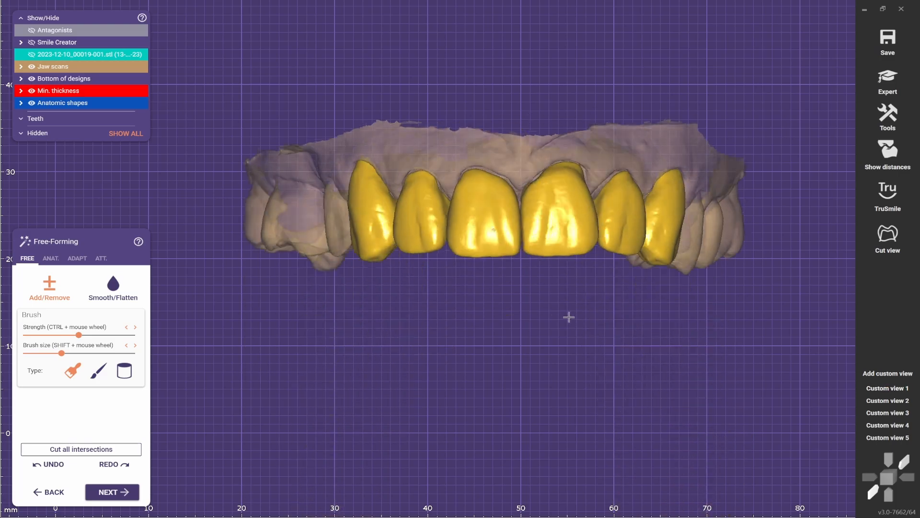
Hide tooth 11 and refine the mesial side of tooth 12 with the Smooth/Flatten and Add/Remove brushes.
scroll(483, 206, up, 5)
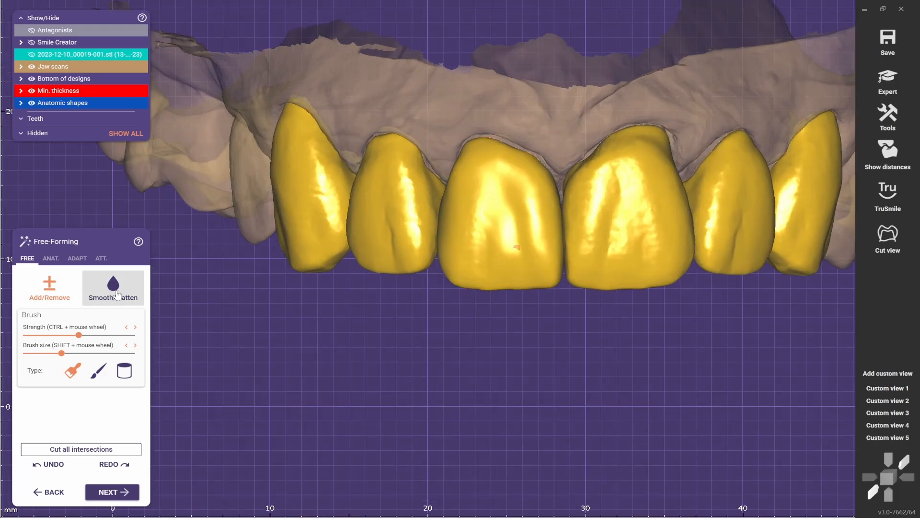
click(117, 295)
ctrl+middle_click(448, 211)
click(59, 290)
scroll(431, 221, up, 2)
shift+scroll(437, 222, down, 3)
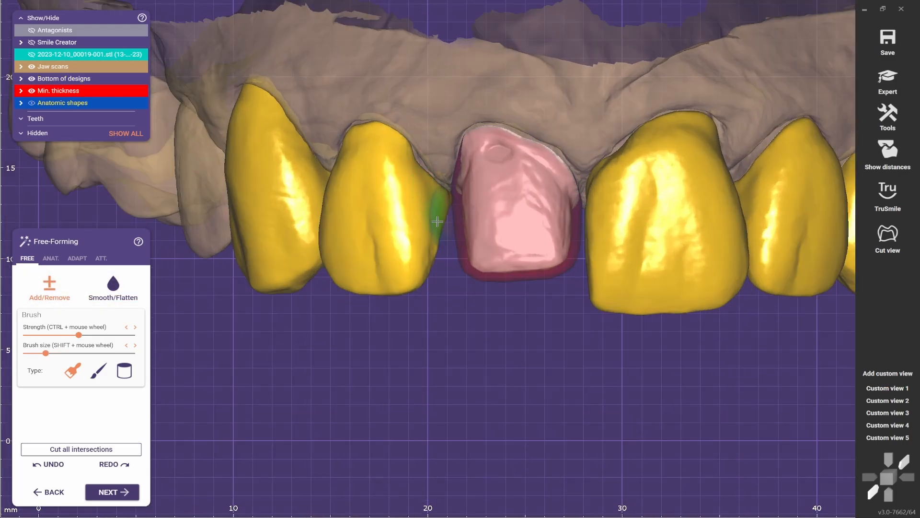
click(113, 290)
click(57, 291)
shift+scroll(372, 153, up, 1)
Hide tooth 13 and refine the distal side of tooth 12 with Add/Remove and Smooth/Flatten at a slightly higher strength.
right_drag(373, 151, 606, 186)
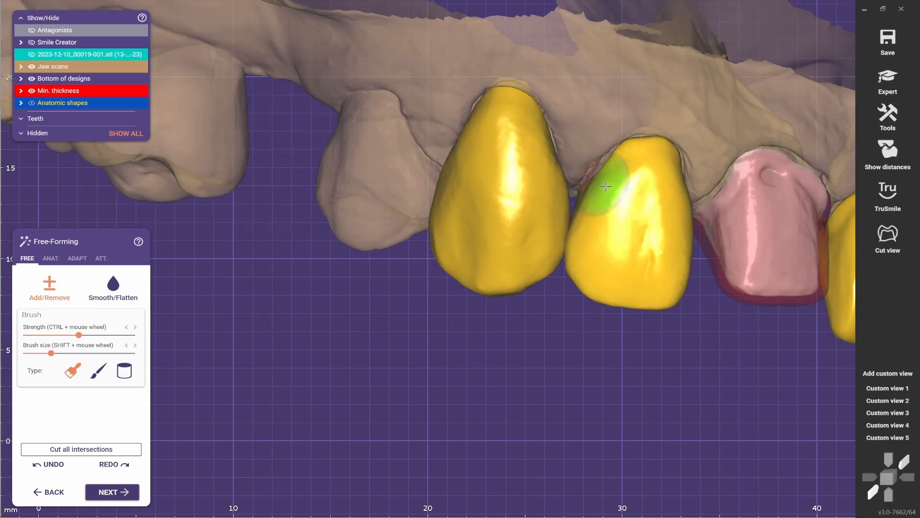
ctrl+middle_click(538, 219)
scroll(538, 219, up, 2)
shift+scroll(599, 203, down, 1)
click(113, 289)
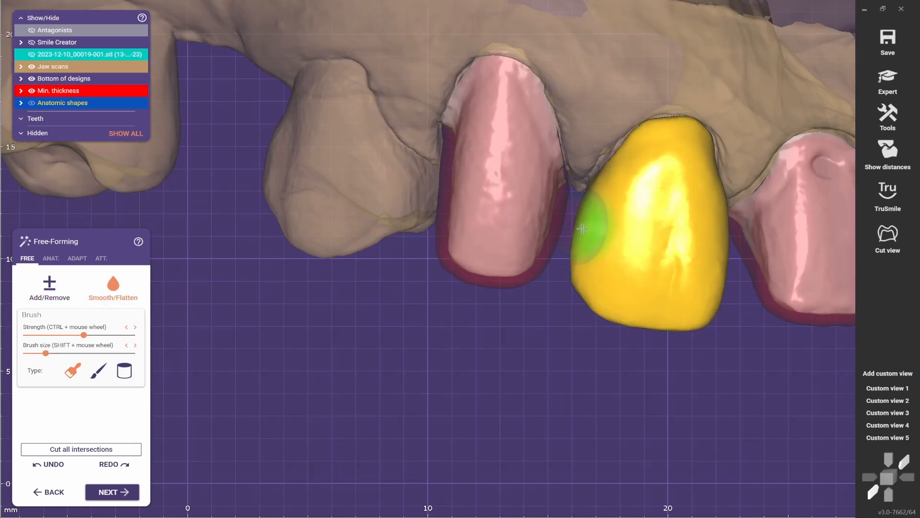
Show all six teeth again and smooth the labial surface of tooth 12 in the front view.
ctrl+middle_click(559, 338)
scroll(558, 338, down, 3)
right_drag(559, 338, 516, 279)
scroll(516, 280, down, 2)
scroll(489, 254, up, 4)
click(60, 289)
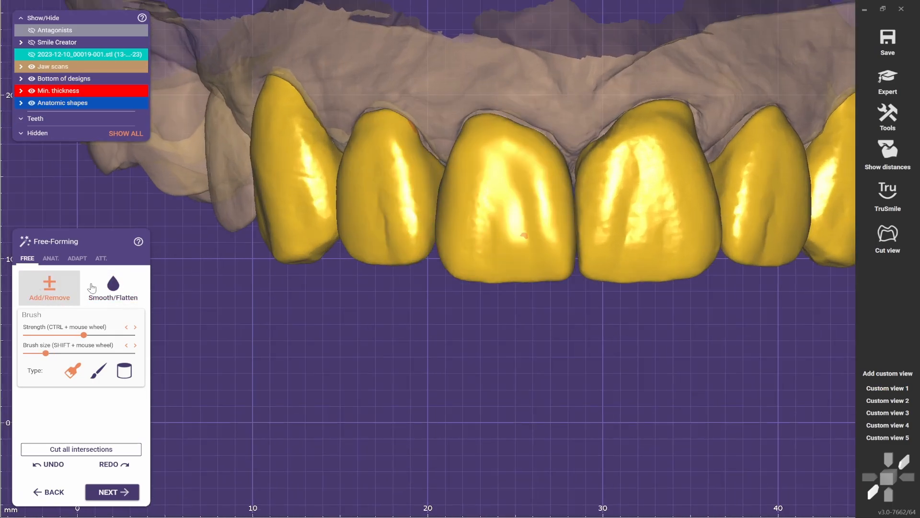
click(113, 290)
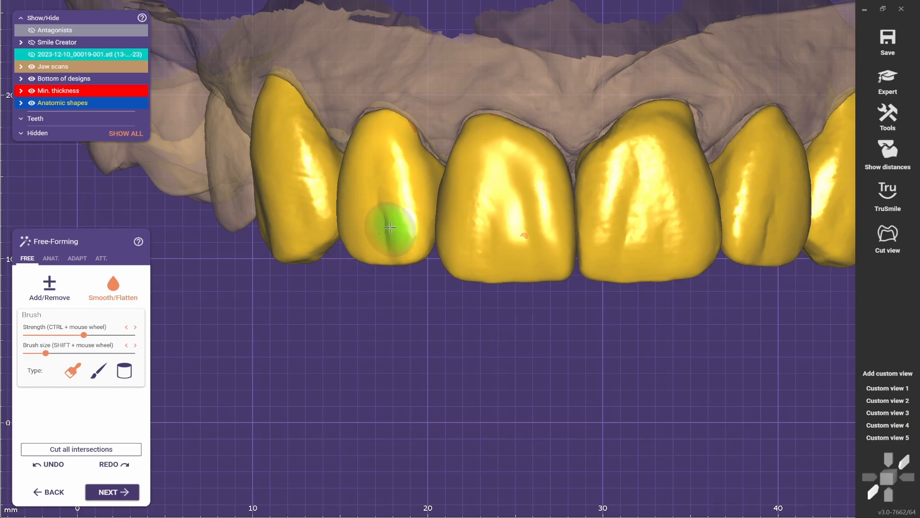
Refine the labial surface of tooth 12 with the fine brush type, using Add/Remove followed by Smooth/Flatten.
scroll(390, 228, down, 4)
scroll(419, 257, up, 3)
click(58, 289)
scroll(394, 250, down, 3)
scroll(395, 251, up, 5)
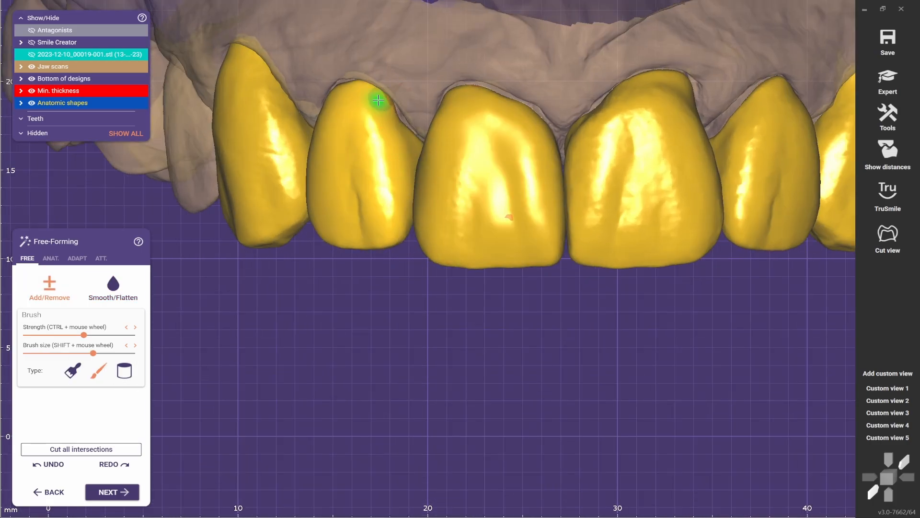
click(113, 290)
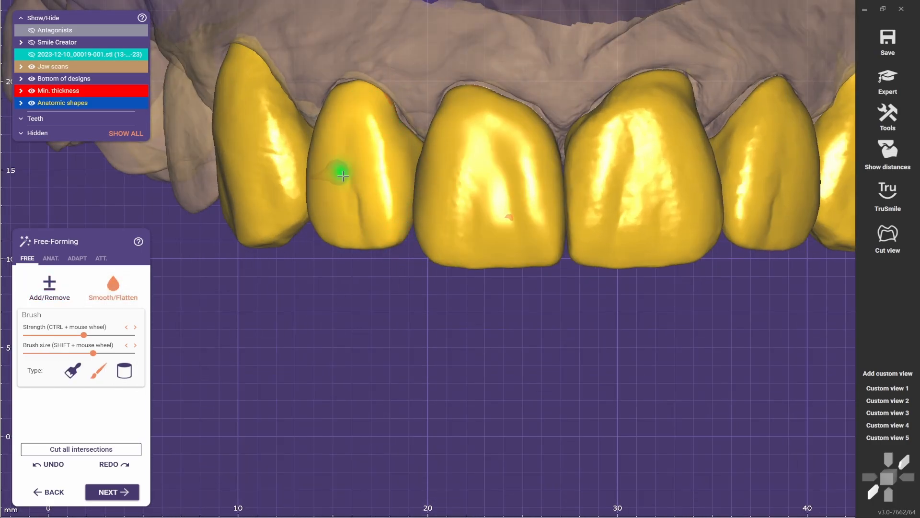
Hide tooth 21 and compare tooth 11 with the STL scan, fading the scan out to 0%.
scroll(343, 175, down, 5)
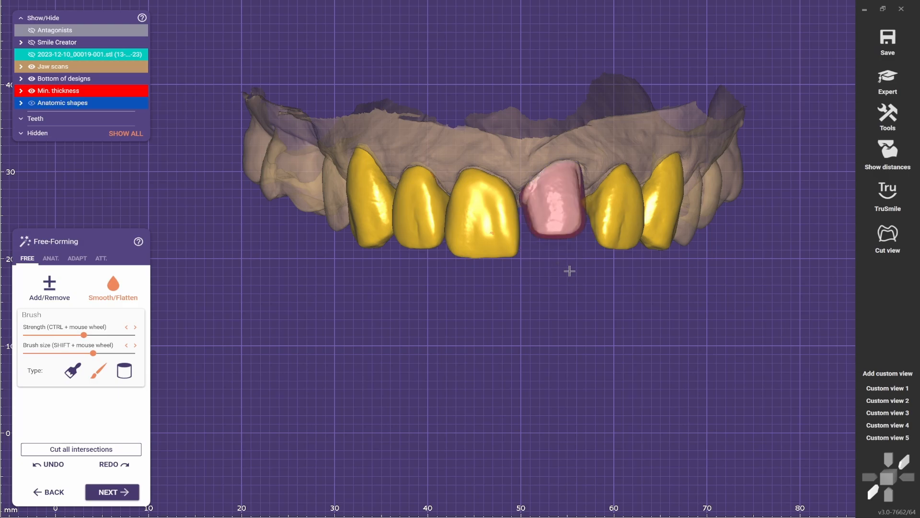
click(102, 54)
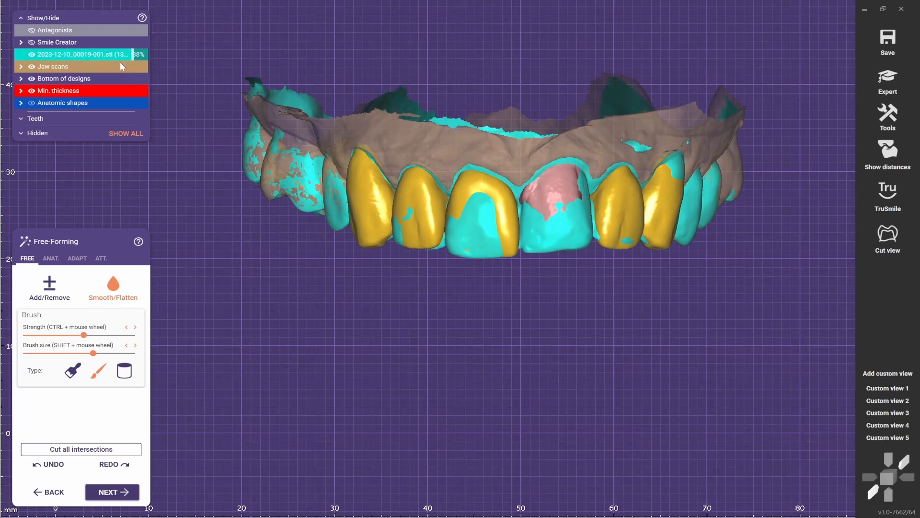
drag(119, 63, 2, 86)
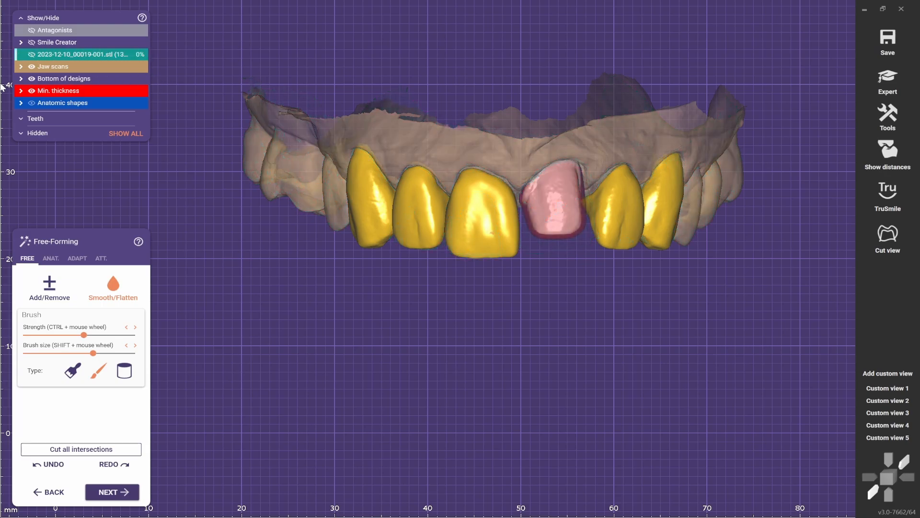
scroll(520, 240, up, 5)
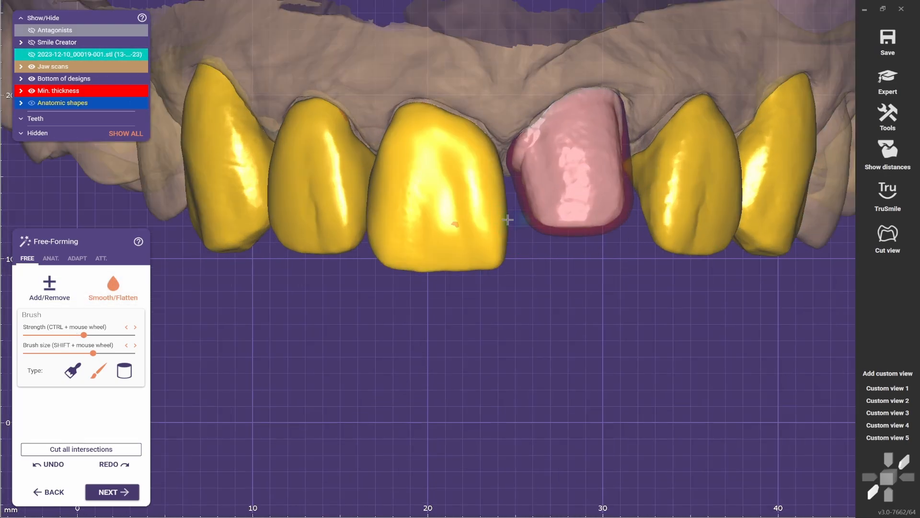
Enlarge the Smooth/Flatten brush to its maximum size and compare tooth 11 with the STL scan from the incisal side.
shift+scroll(507, 221, up, 3)
click(882, 401)
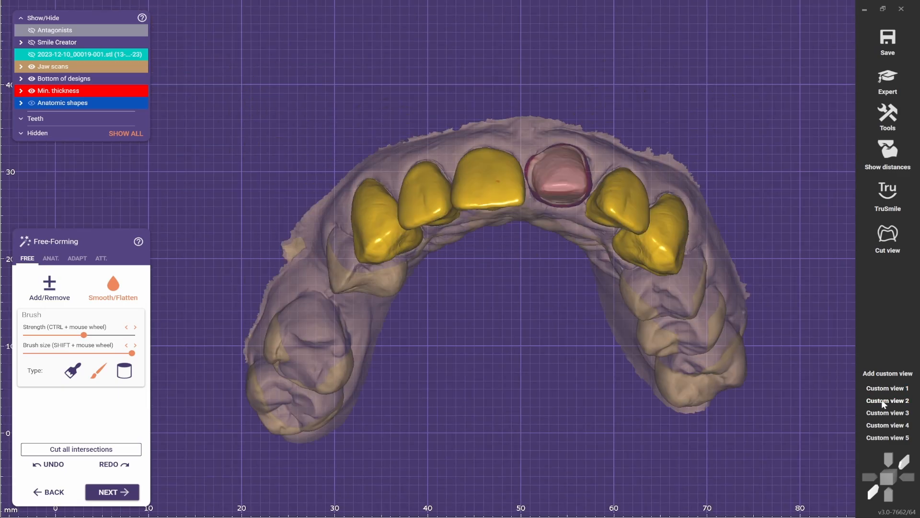
scroll(499, 148, up, 5)
drag(91, 55, 14, 56)
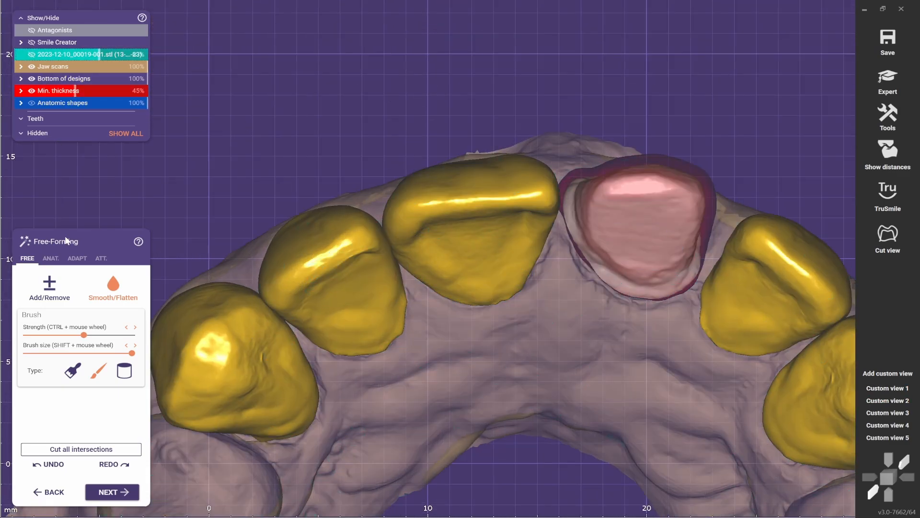
View all six crowns from the front and smooth the mesial labial surface of tooth 13 with Smooth/Flatten.
click(50, 258)
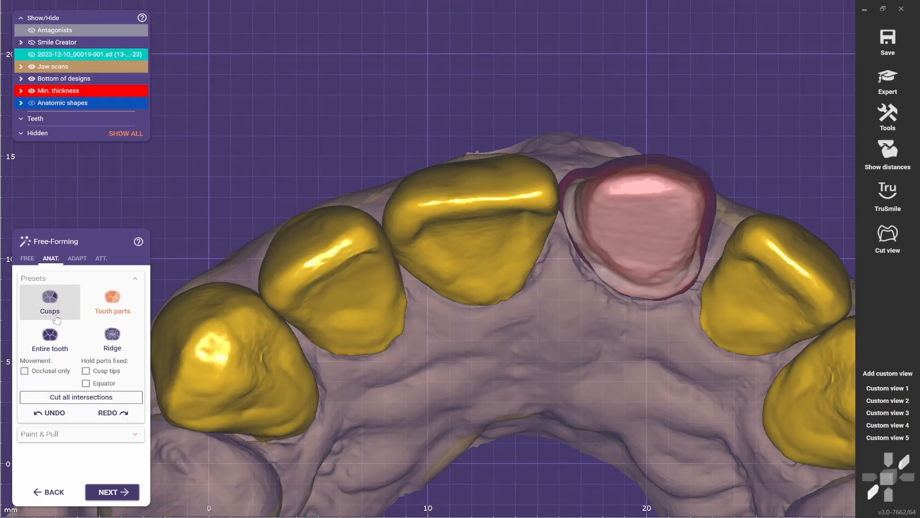
click(881, 389)
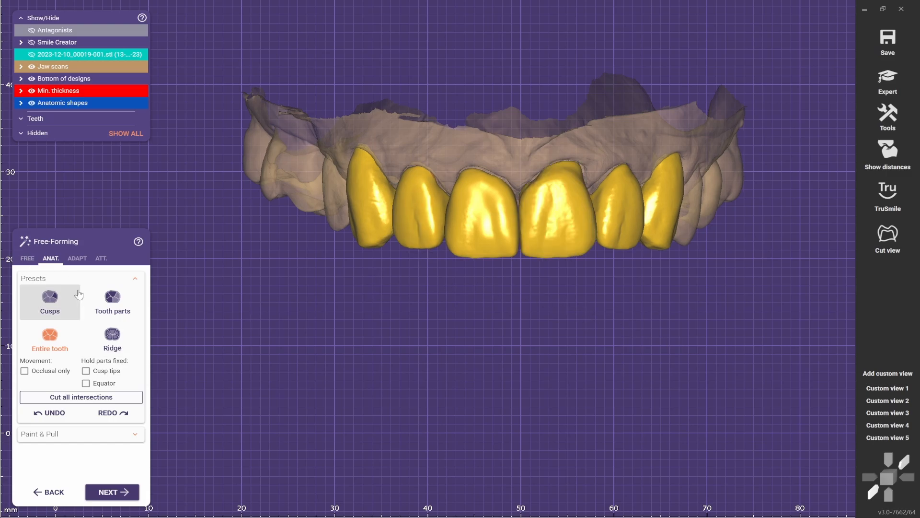
click(27, 258)
click(113, 288)
right_drag(317, 268, 452, 269)
scroll(513, 211, up, 6)
right_drag(532, 196, 495, 199)
scroll(495, 199, down, 1)
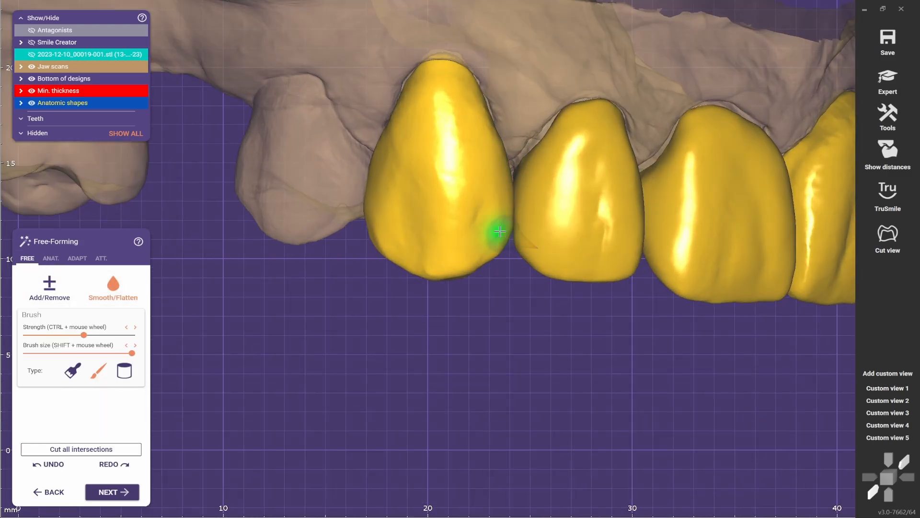
Sculpt the labial surface of tooth 12 with Add/Remove, using a smaller brush and reduced strength.
right_drag(500, 231, 443, 230)
scroll(468, 186, down, 3)
right_drag(499, 330, 478, 343)
key(ctrl)
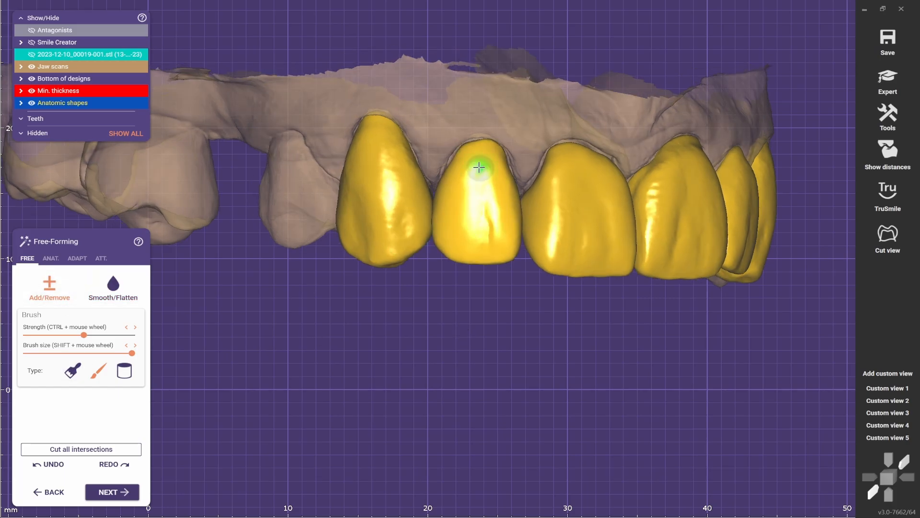
scroll(479, 167, up, 2)
shift+scroll(465, 192, down, 2)
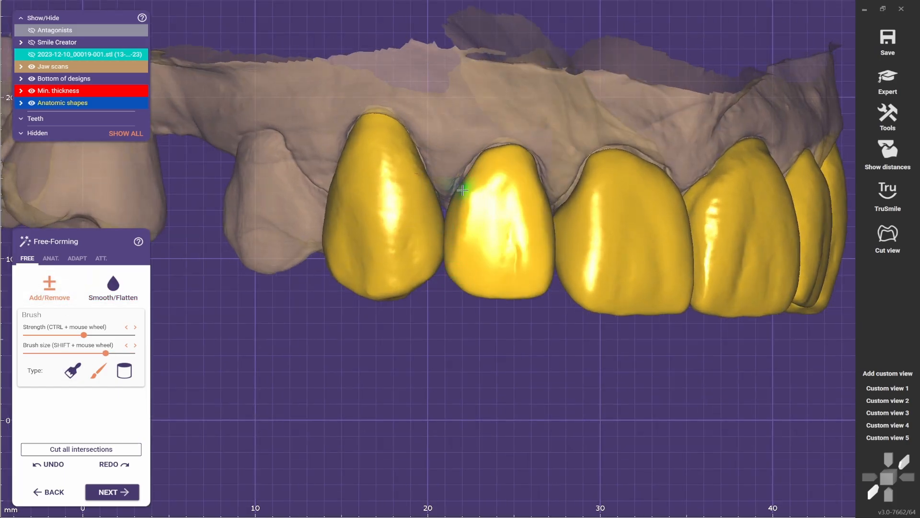
ctrl+scroll(437, 275, down, 4)
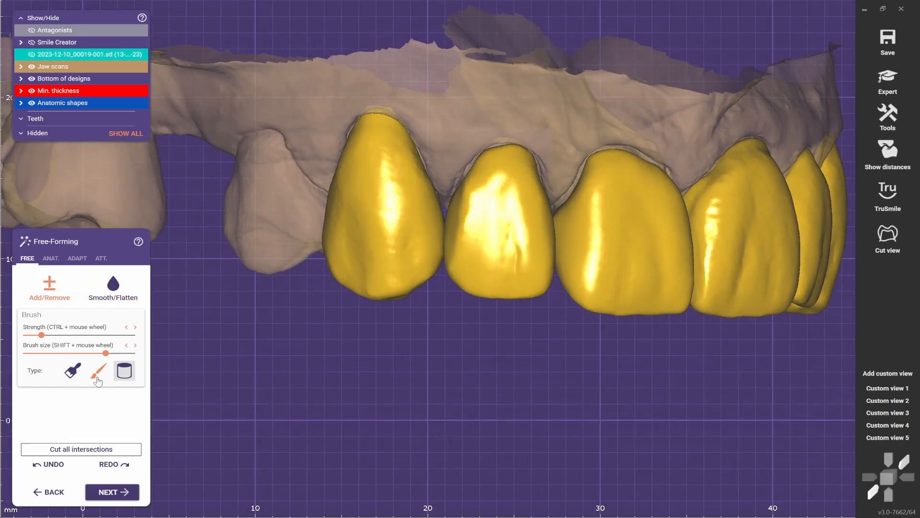
Smooth the labial surface of tooth 12 with a low-strength Smooth/Flatten brush.
click(115, 291)
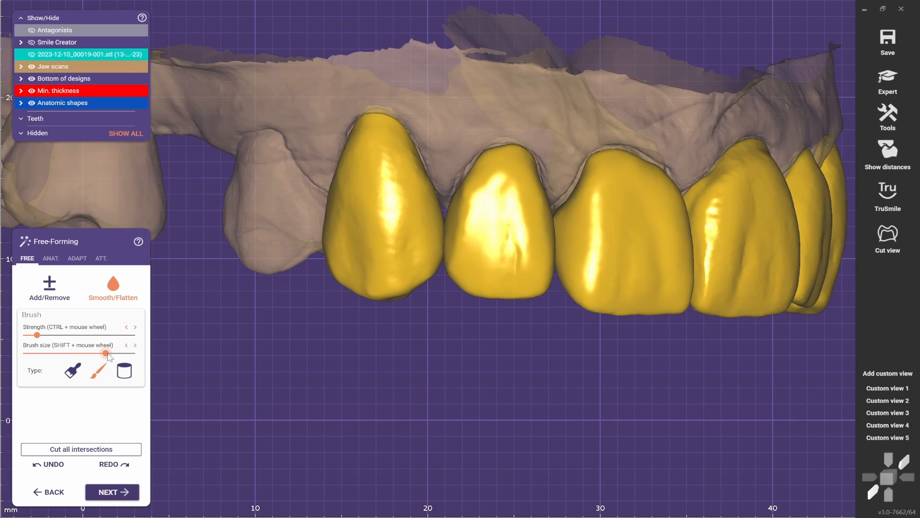
mouse_move(483, 236)
right_down()
mouse_move(460, 262)
mouse_move(452, 240)
right_up()
scroll(452, 184, up, 2)
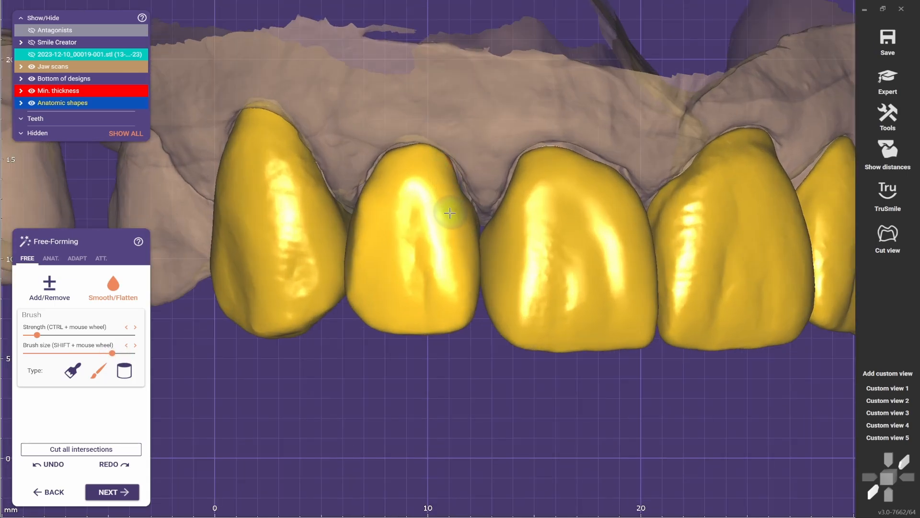
scroll(464, 304, down, 2)
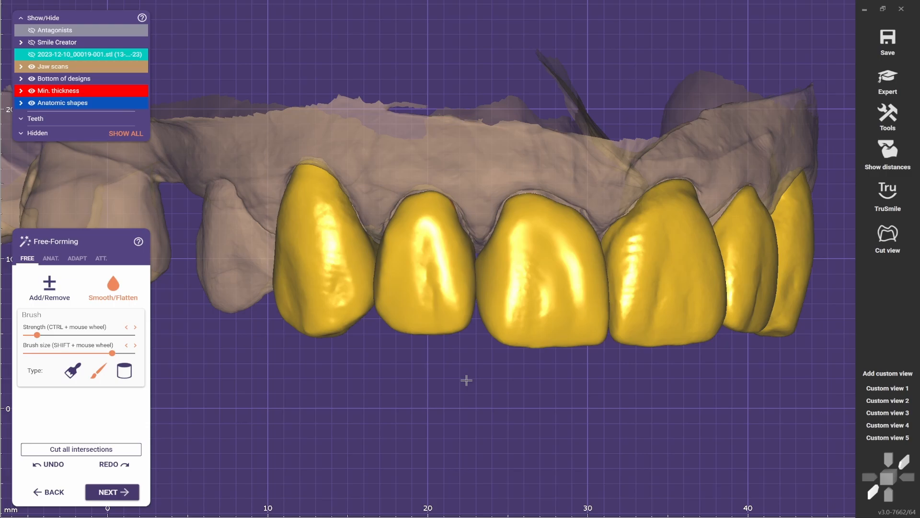
Refine the mesial incisal corner and labial surface of tooth 12 with Add/Remove.
click(28, 293)
scroll(456, 212, up, 2)
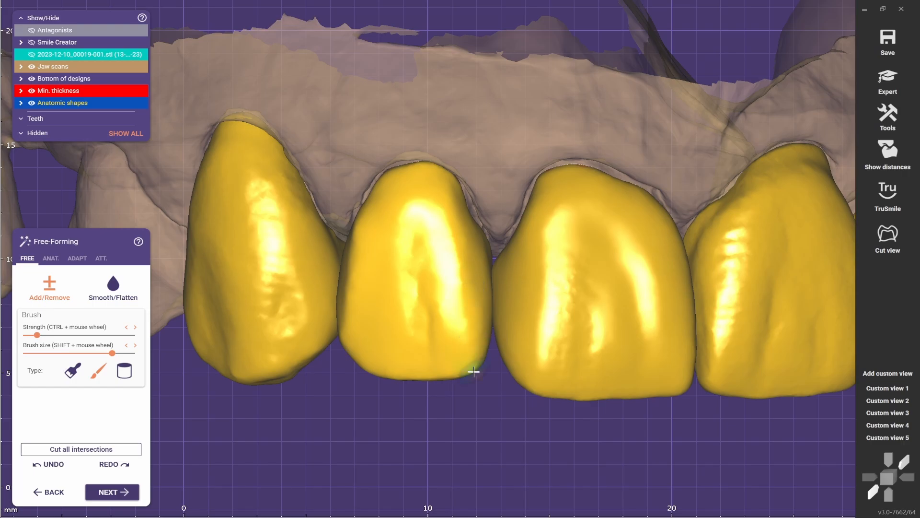
scroll(473, 371, down, 2)
mouse_move(474, 371)
right_down()
mouse_move(448, 413)
mouse_move(466, 314)
mouse_move(511, 249)
mouse_move(542, 234)
right_up()
scroll(338, 199, up, 2)
right_drag(338, 199, 392, 222)
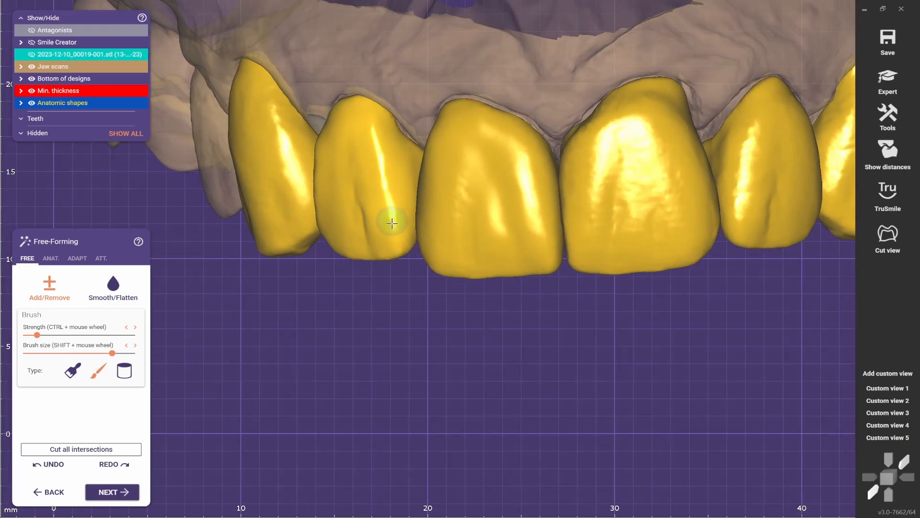
Smooth the distal cervical area of tooth 12 from the side with Smooth/Flatten.
scroll(415, 291, down, 2)
right_drag(415, 292, 503, 292)
key(ctrl)
scroll(522, 143, up, 2)
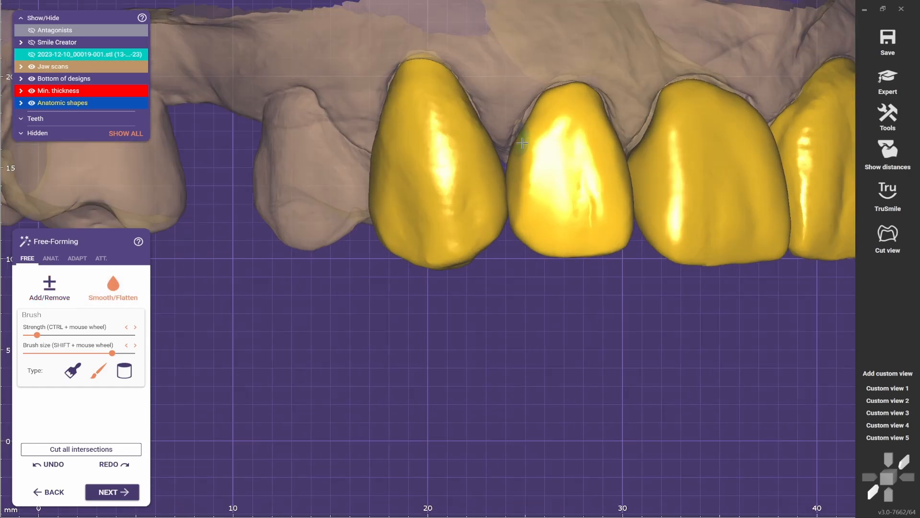
drag(528, 169, 534, 152)
Smooth the palatal surfaces of the upper right incisors in the incisal view.
click(888, 493)
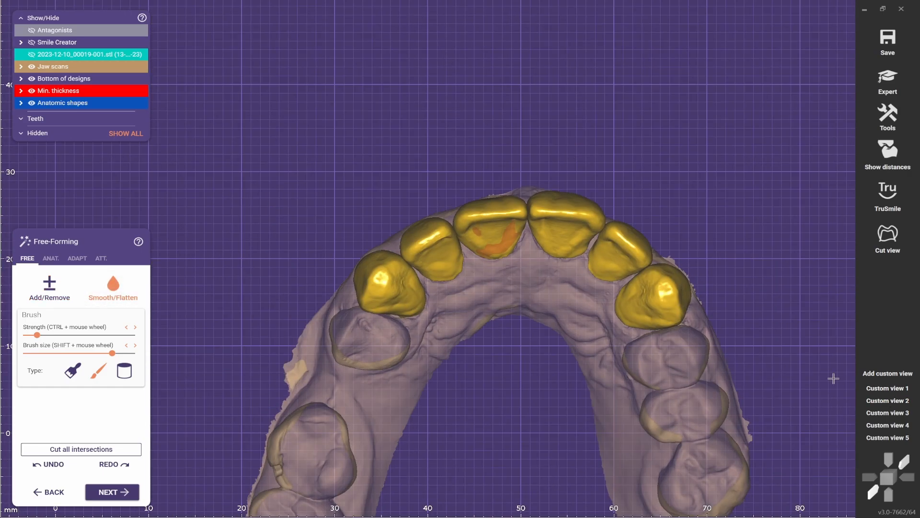
scroll(348, 209, up, 4)
scroll(556, 336, up, 2)
drag(555, 358, 608, 316)
mouse_move(501, 344)
mouse_down()
mouse_move(585, 328)
mouse_move(607, 295)
mouse_up()
mouse_move(714, 293)
mouse_down()
mouse_move(774, 287)
mouse_move(724, 292)
mouse_up()
scroll(676, 331, down, 1)
Build up the thin palatal area of tooth 11 with Add/Remove and the broad brush type.
right_drag(676, 331, 657, 317)
scroll(644, 283, up, 1)
key(a)
key(1)
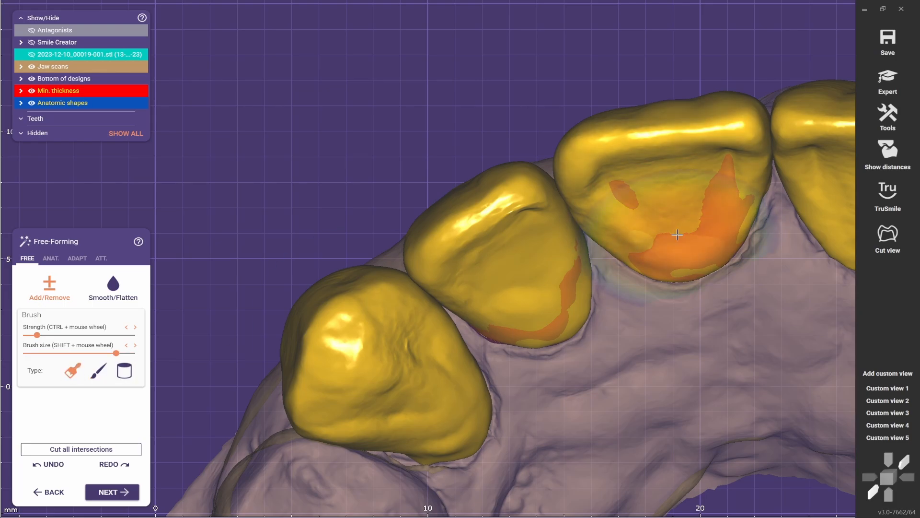
Smooth the labial surface of tooth 13 in the saved side view with an enlarged Smooth/Flatten brush.
click(884, 401)
key(s)
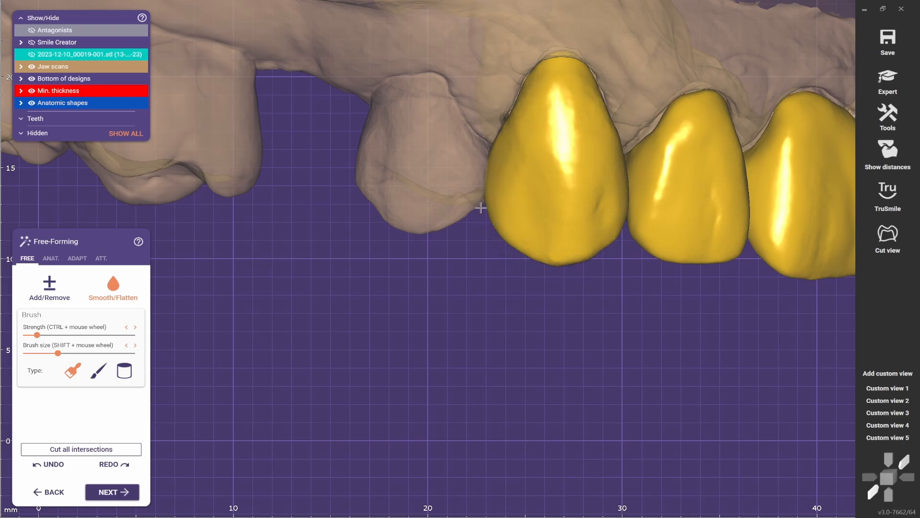
right_drag(481, 208, 510, 213)
scroll(596, 200, up, 3)
shift+scroll(597, 201, up, 2)
drag(597, 200, 655, 117)
click(889, 402)
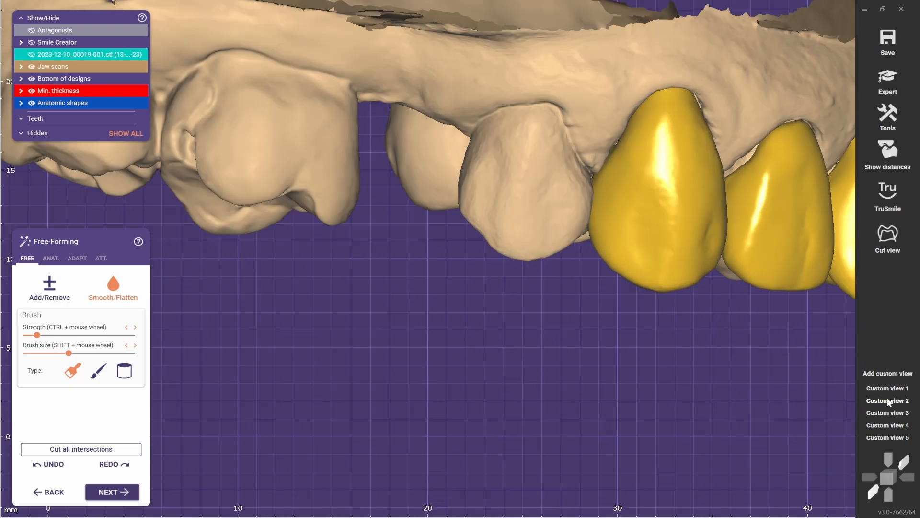
Reduce the brush size and switch to Add/Remove with the fine brush type at the right front teeth.
scroll(413, 218, up, 4)
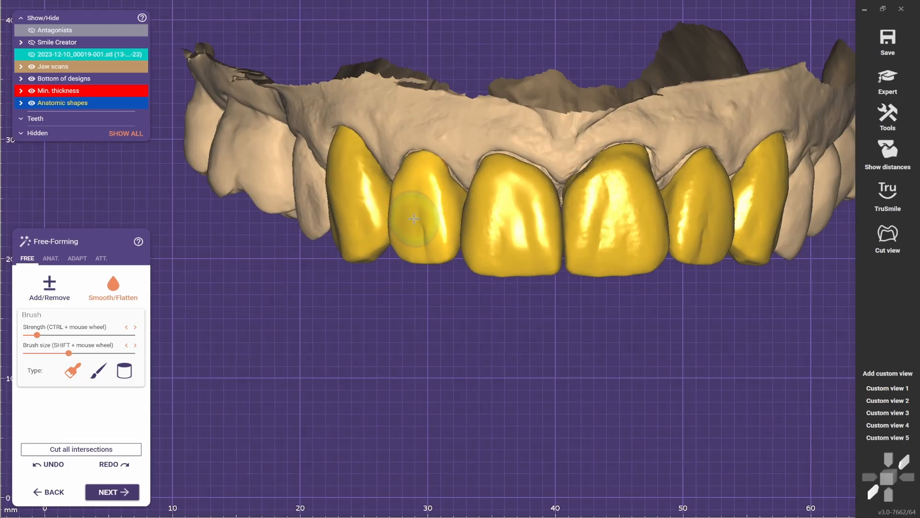
shift+scroll(407, 195, down, 2)
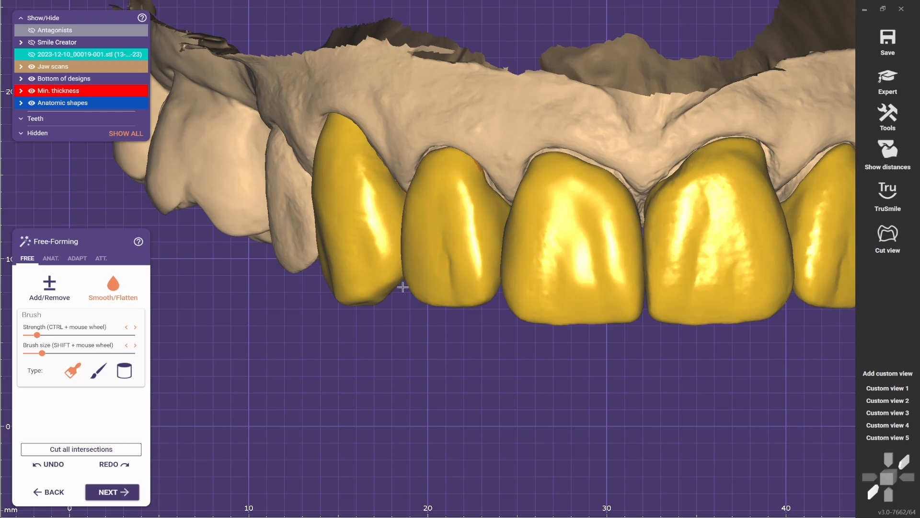
scroll(415, 302, down, 5)
scroll(421, 277, up, 2)
right_drag(420, 253, 541, 314)
click(51, 258)
click(26, 258)
click(49, 289)
scroll(546, 314, up, 1)
Change the scene lighting with Adjust Light and inspect the right front crowns from the side.
click(888, 117)
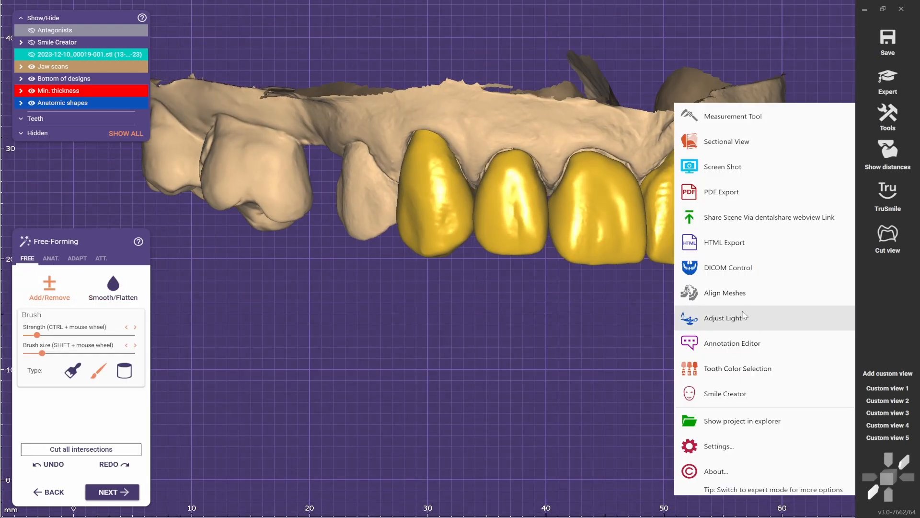
click(745, 319)
click(831, 329)
click(832, 329)
drag(863, 308, 767, 336)
click(815, 337)
scroll(618, 306, up, 1)
mouse_move(607, 302)
right_down()
mouse_move(633, 310)
mouse_move(579, 311)
mouse_move(587, 324)
right_up()
scroll(580, 310, down, 2)
scroll(572, 291, up, 2)
right_drag(571, 292, 577, 294)
Reshape the distal labial surface of tooth 12 with a larger Add/Remove brush and even it out with Smooth/Flatten.
click(51, 258)
click(51, 436)
click(27, 259)
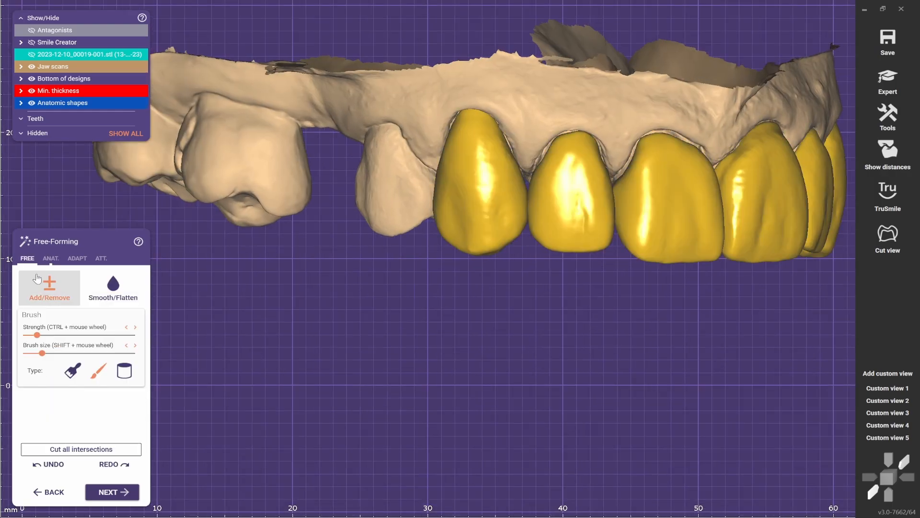
scroll(605, 219, up, 1)
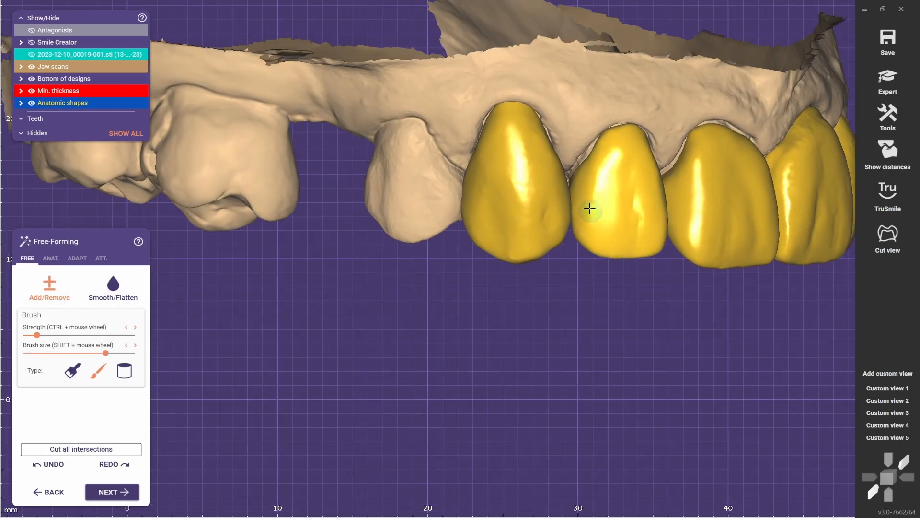
scroll(590, 220, down, 2)
right_drag(573, 314, 539, 317)
scroll(589, 238, up, 2)
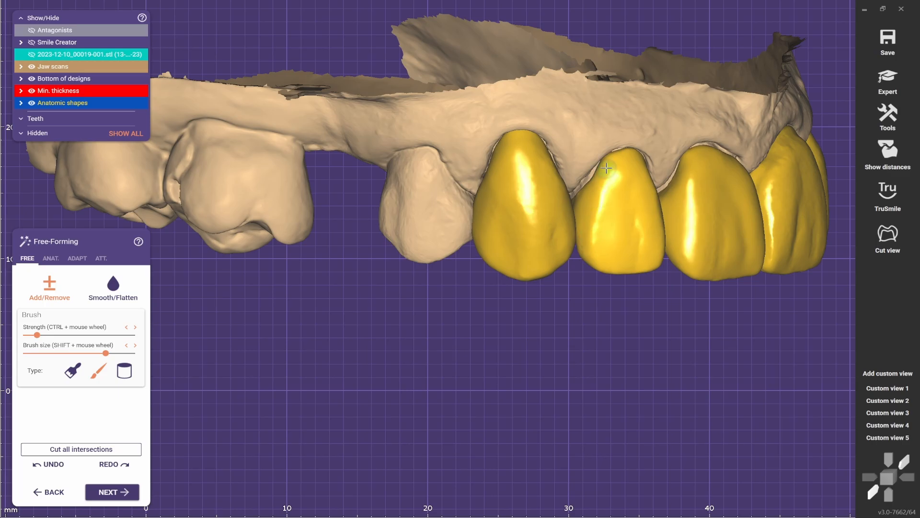
ctrl+drag(589, 206, 599, 255)
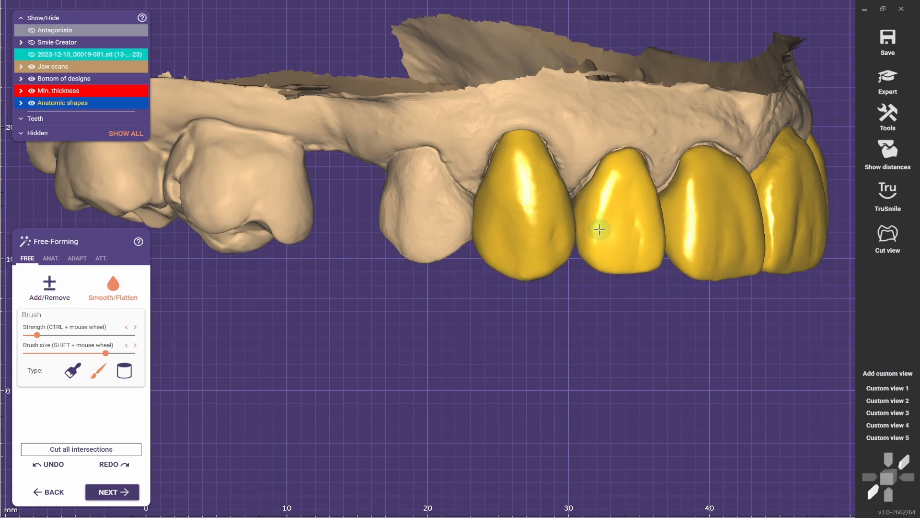
Refine the incisal edge of tooth 12 with a smaller Add/Remove brush and check the crowns from the front.
click(870, 387)
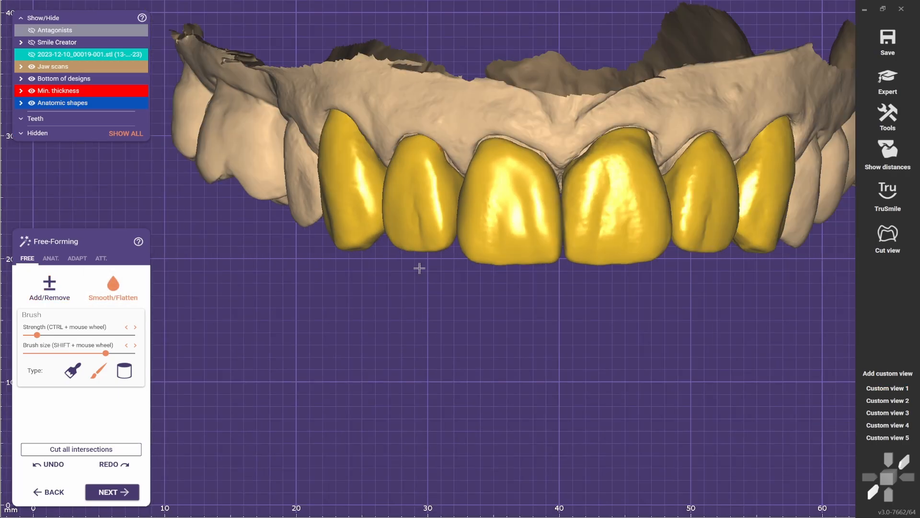
scroll(459, 127, up, 1)
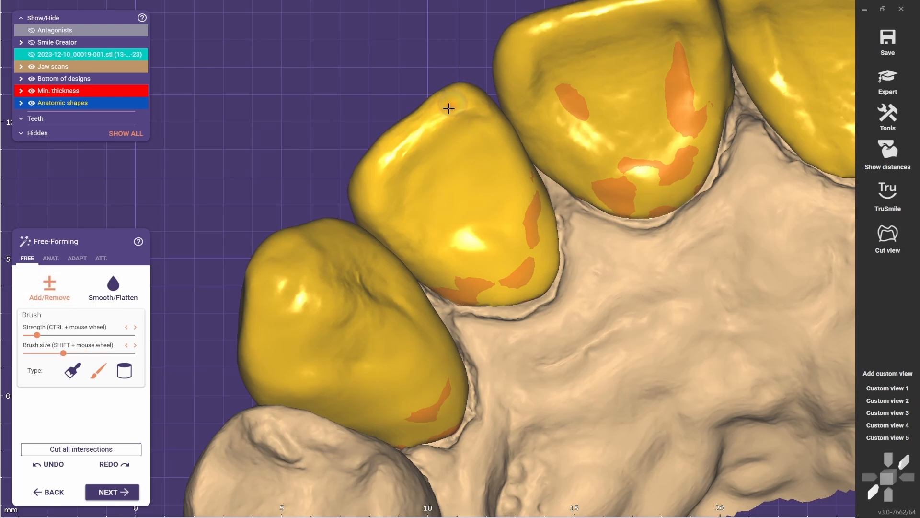
click(870, 388)
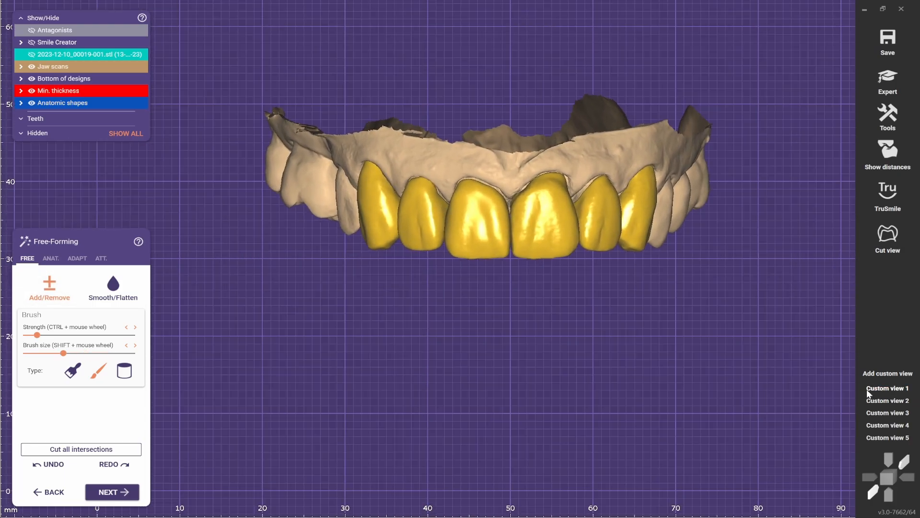
scroll(525, 306, up, 4)
scroll(528, 335, down, 1)
middle_drag(529, 324, 566, 317)
scroll(585, 325, down, 1)
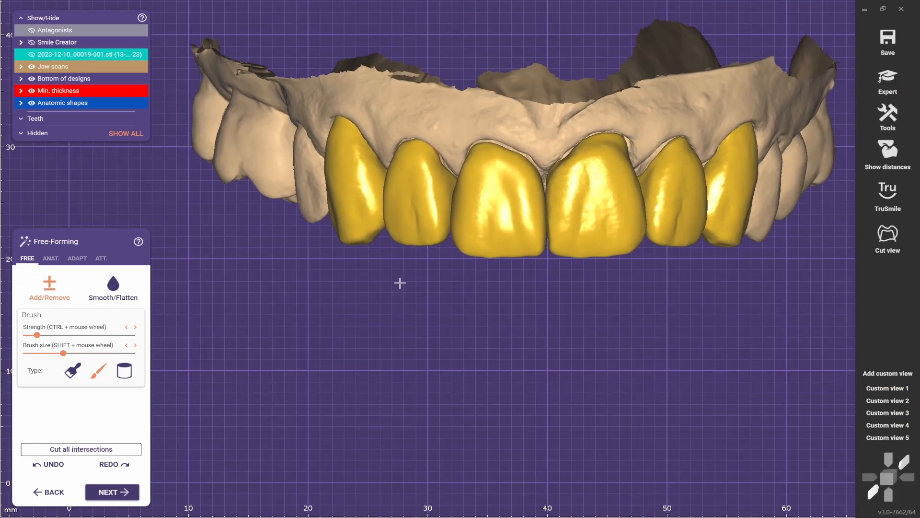
Touch up the mesial labial surface of tooth 12 in the front view with Add/Remove and Smooth/Flatten.
click(51, 258)
click(28, 259)
scroll(424, 236, up, 1)
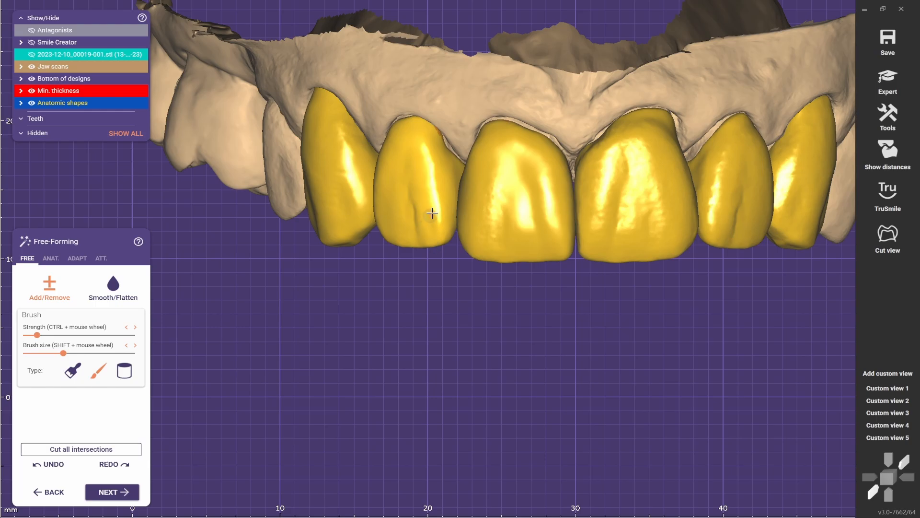
click(113, 288)
scroll(567, 349, down, 2)
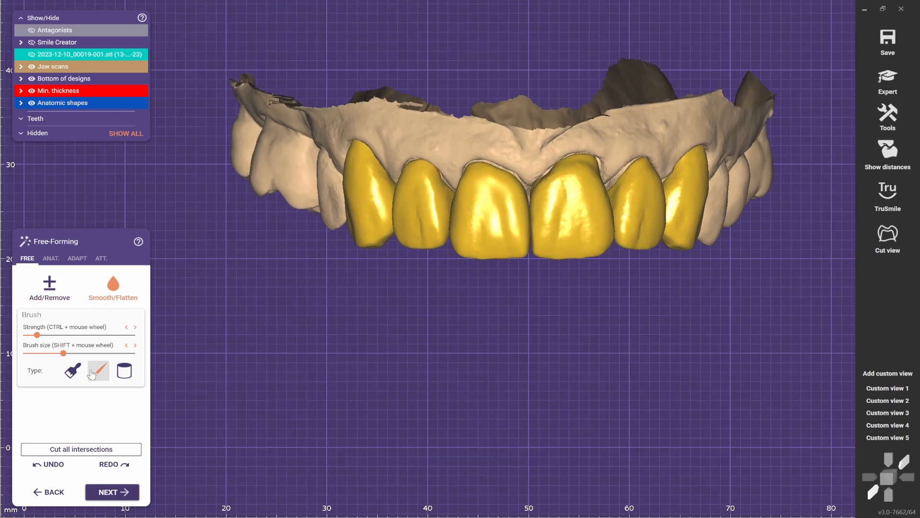
Sculpt vertical labial ridges on tooth 11 using Add/Remove with slightly higher strength and a larger brush.
click(56, 290)
scroll(520, 259, up, 2)
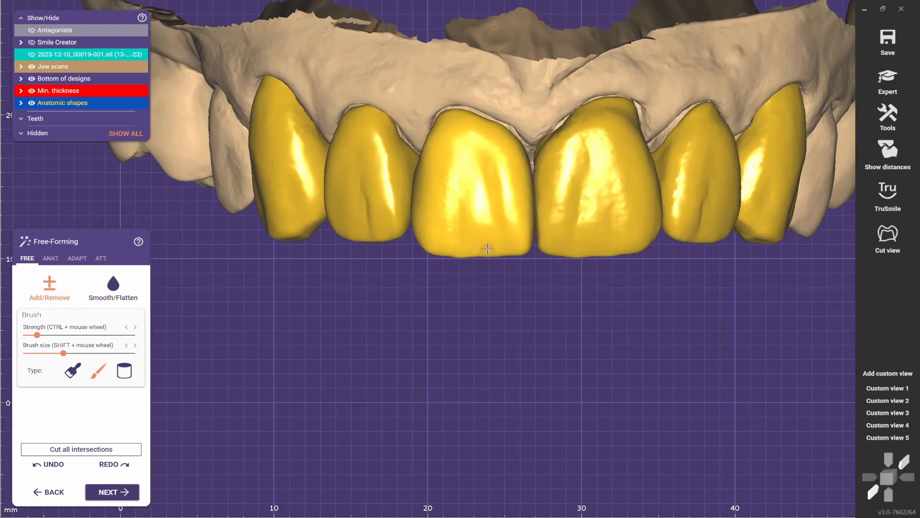
ctrl+scroll(487, 248, up, 1)
shift+scroll(492, 235, up, 3)
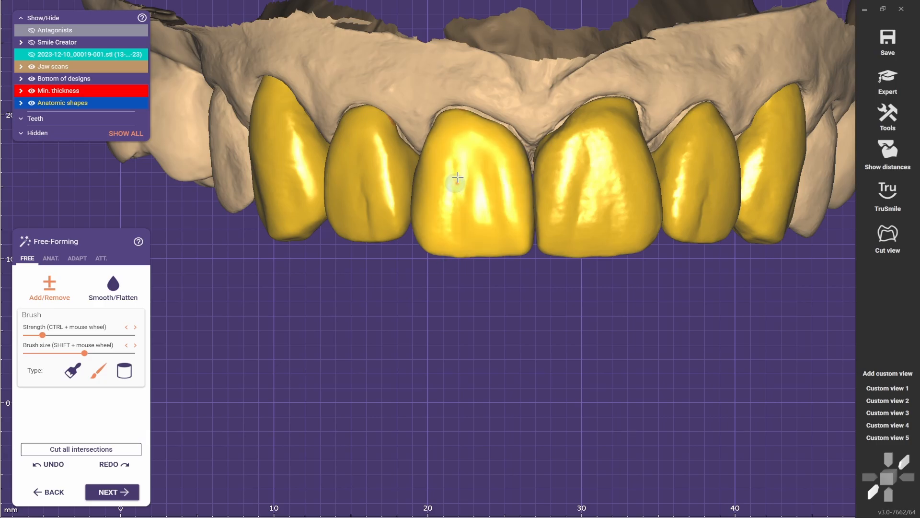
scroll(435, 269, down, 2)
scroll(419, 209, up, 3)
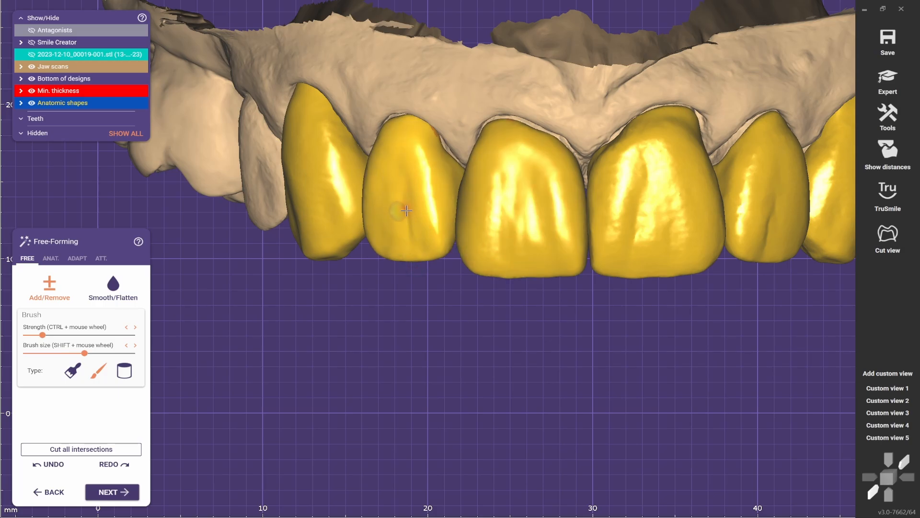
Smooth the labial surface of tooth 12 with an enlarged brush and return to Add/Remove with the fine brush type.
shift+scroll(392, 238, up, 5)
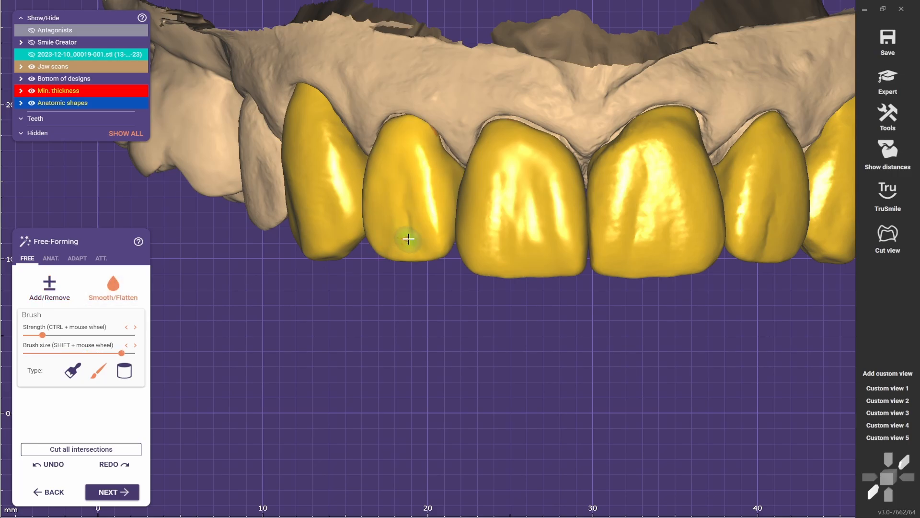
scroll(445, 316, down, 3)
scroll(412, 201, up, 2)
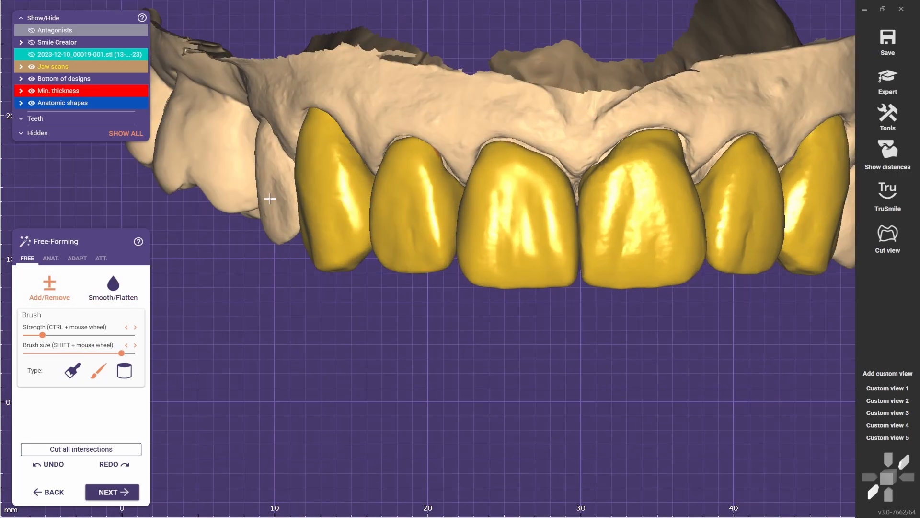
click(99, 371)
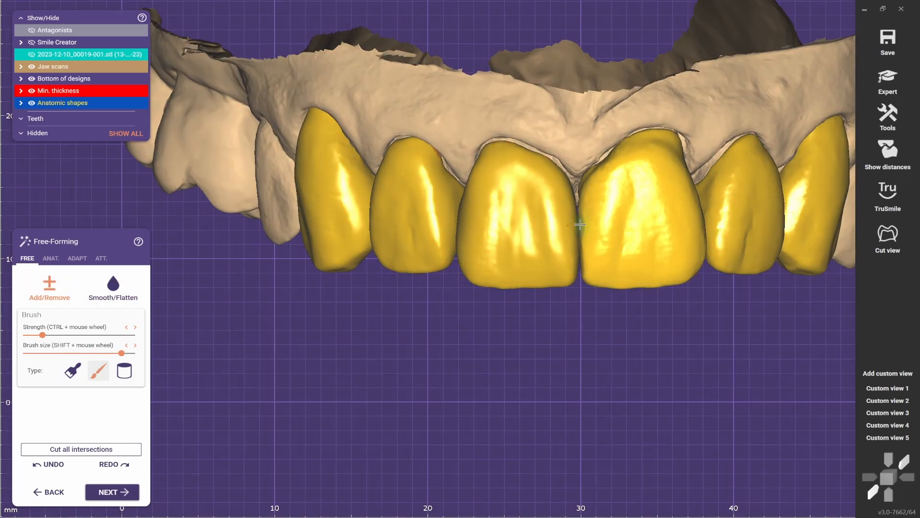
Smooth the palatal surface of tooth 13 in the incisal view with Smooth/Flatten, a smaller brush and the broad brush type.
shift+scroll(539, 235, down, 6)
key(Down)
click(872, 390)
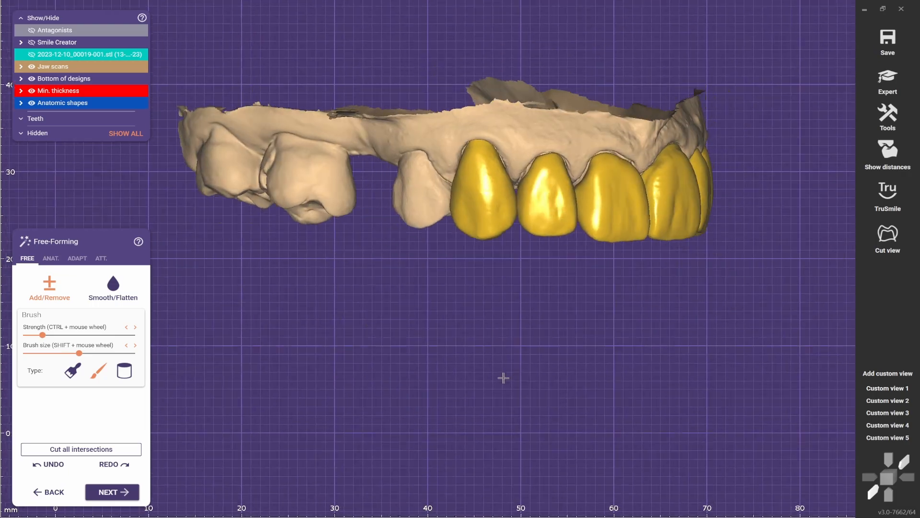
right_drag(503, 378, 433, 221)
scroll(437, 265, up, 4)
click(113, 288)
click(73, 370)
scroll(540, 151, up, 4)
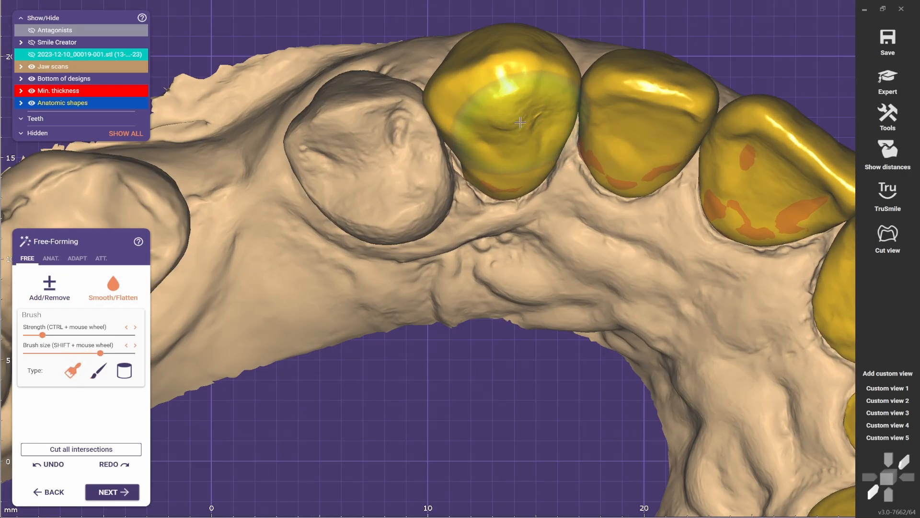
drag(509, 108, 517, 166)
Adjust the distal side of tooth 13 beside the neighbouring premolar using the anatomic Tooth parts preset.
click(50, 297)
right_drag(472, 228, 450, 186)
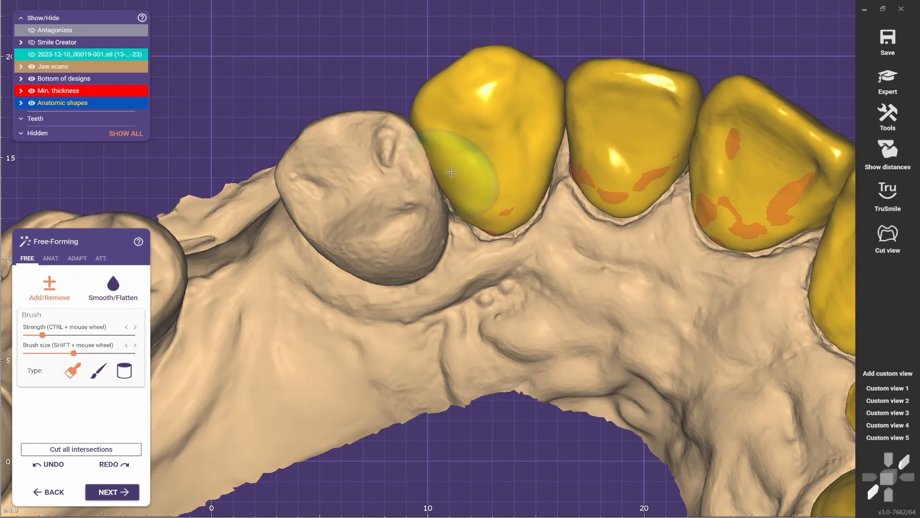
right_drag(540, 167, 480, 205)
key(Tab)
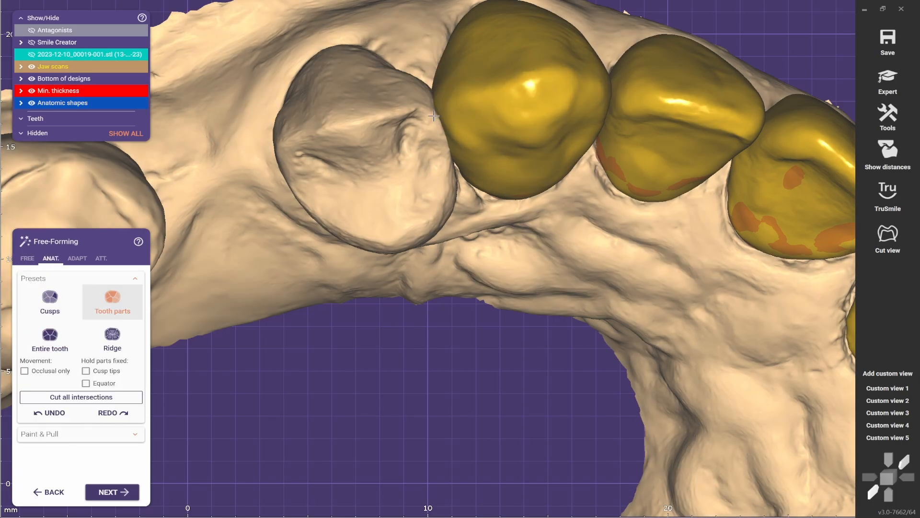
drag(445, 100, 448, 101)
right_drag(451, 99, 435, 109)
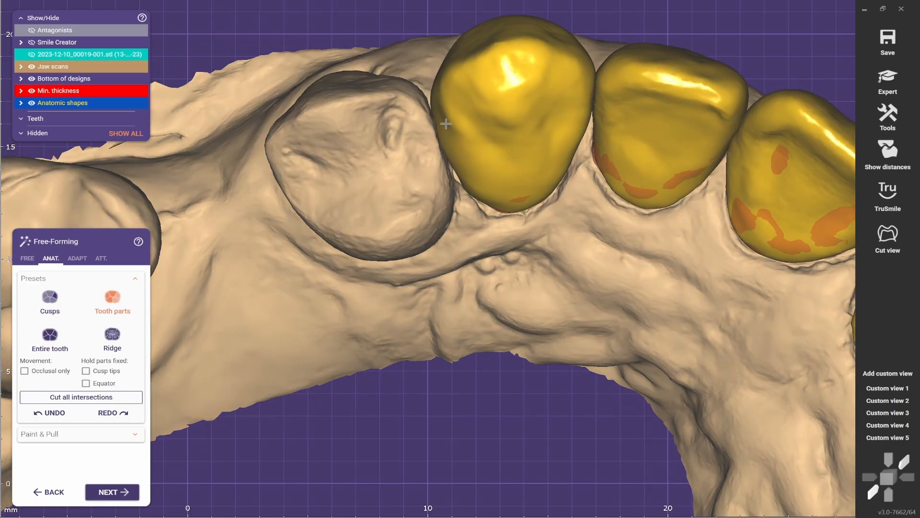
Inspect tooth 13 from the labial side, overlay the STL scan on the crowns and return to anatomic free-forming in the incisal view.
click(870, 392)
right_drag(448, 331, 514, 269)
scroll(508, 223, up, 4)
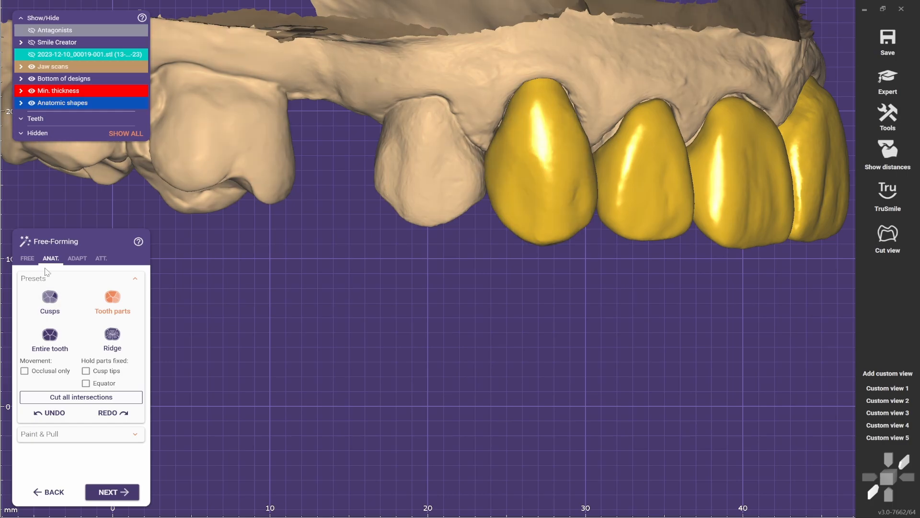
click(30, 259)
scroll(417, 144, up, 3)
scroll(431, 206, down, 3)
click(125, 53)
right_drag(514, 292, 590, 137)
scroll(592, 134, up, 4)
click(51, 258)
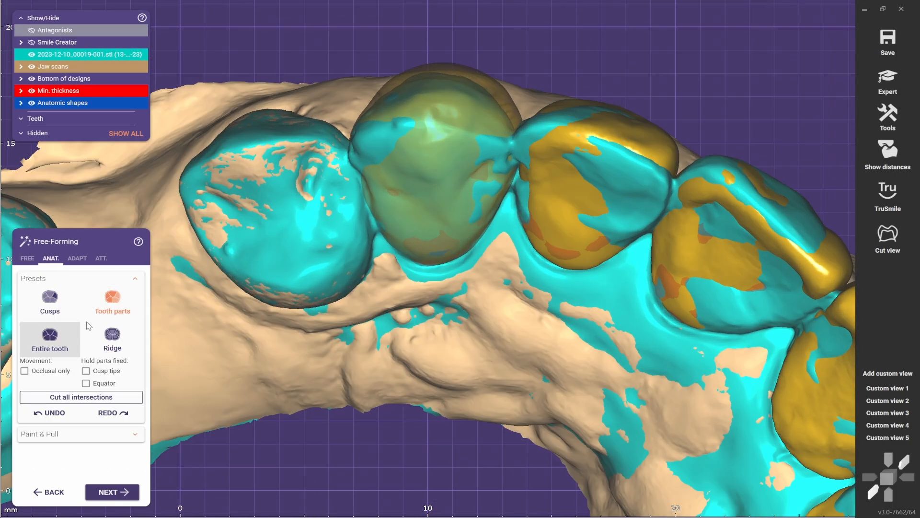
Reshape the mesiolabial contour of tooth 13 to follow the STL scan using the Tooth parts preset.
scroll(469, 93, down, 4)
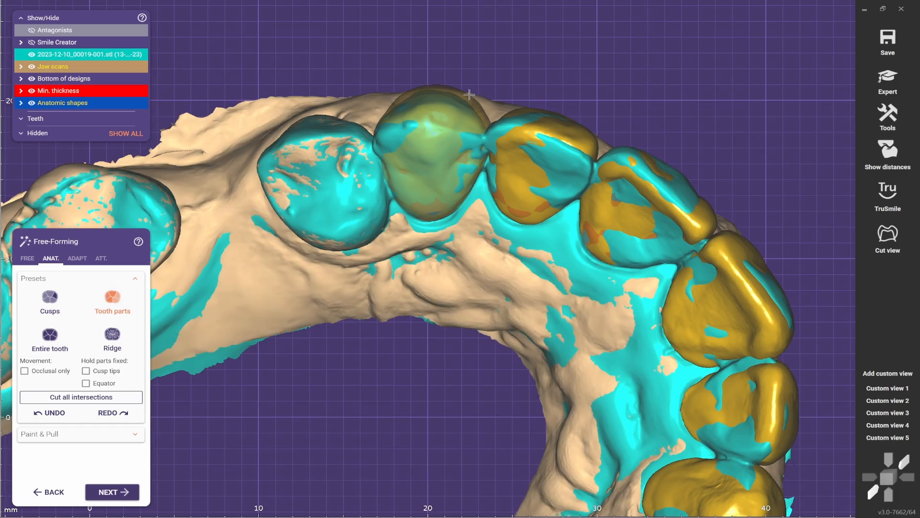
scroll(466, 99, up, 5)
right_drag(464, 102, 464, 152)
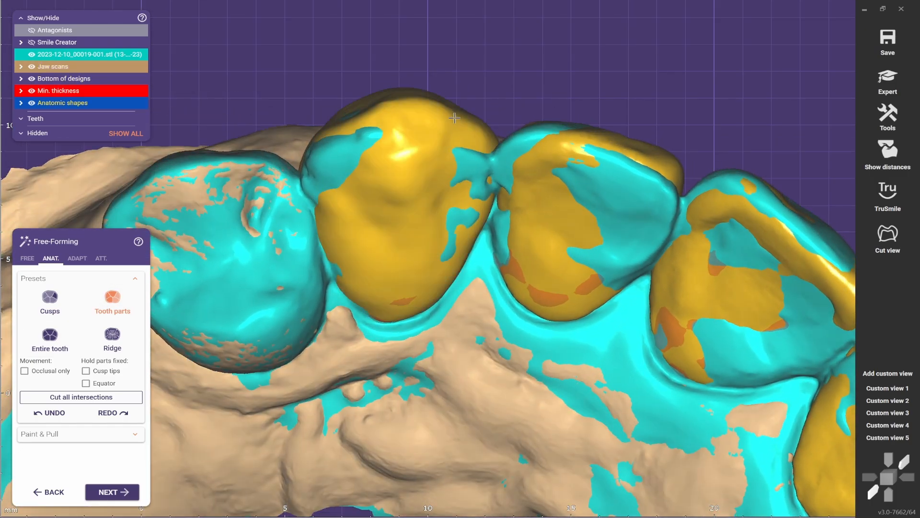
right_drag(453, 90, 474, 124)
scroll(488, 111, up, 2)
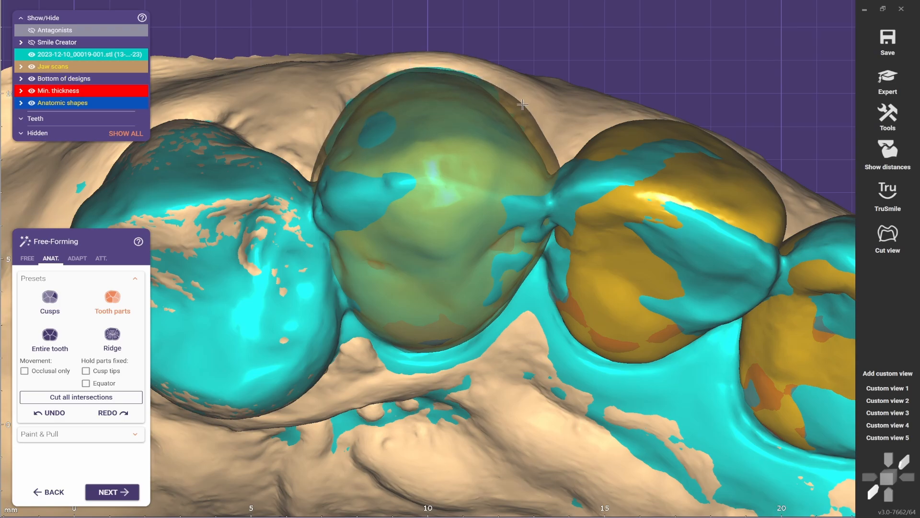
click(50, 296)
right_drag(525, 113, 524, 104)
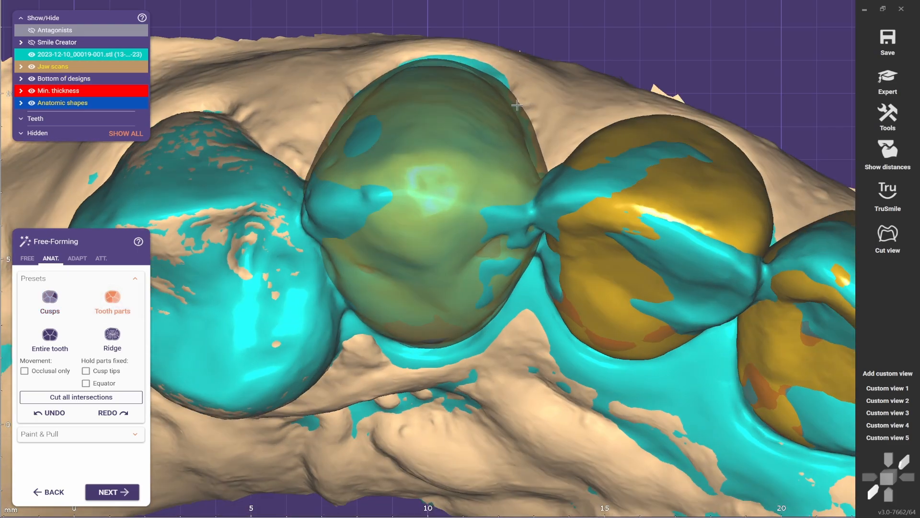
scroll(516, 105, up, 3)
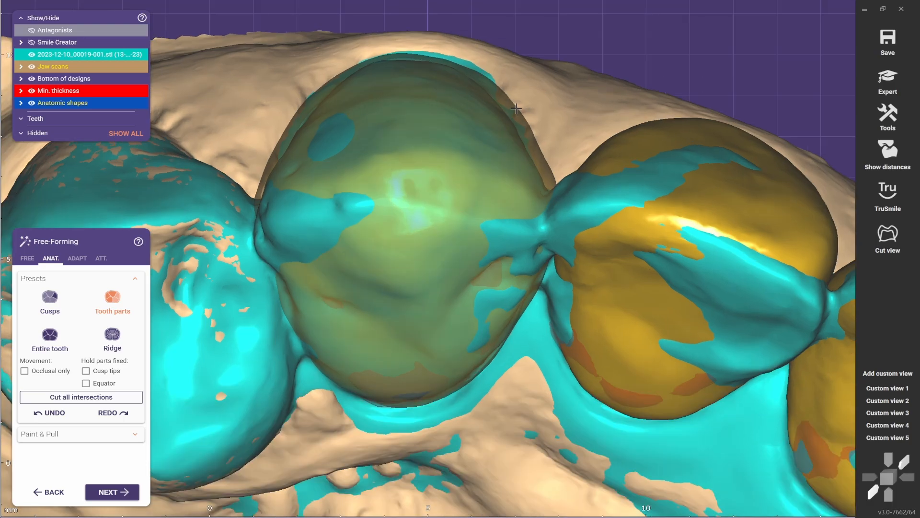
right_drag(515, 110, 535, 108)
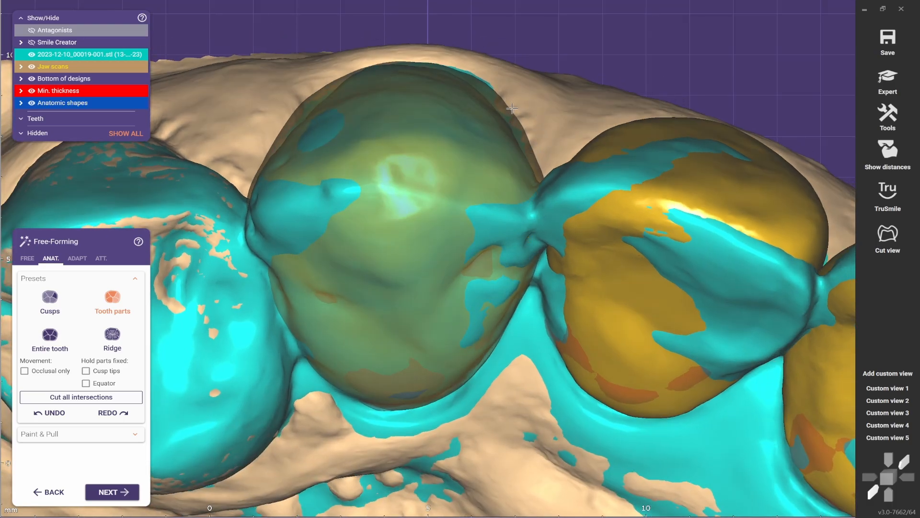
right_drag(523, 148, 491, 90)
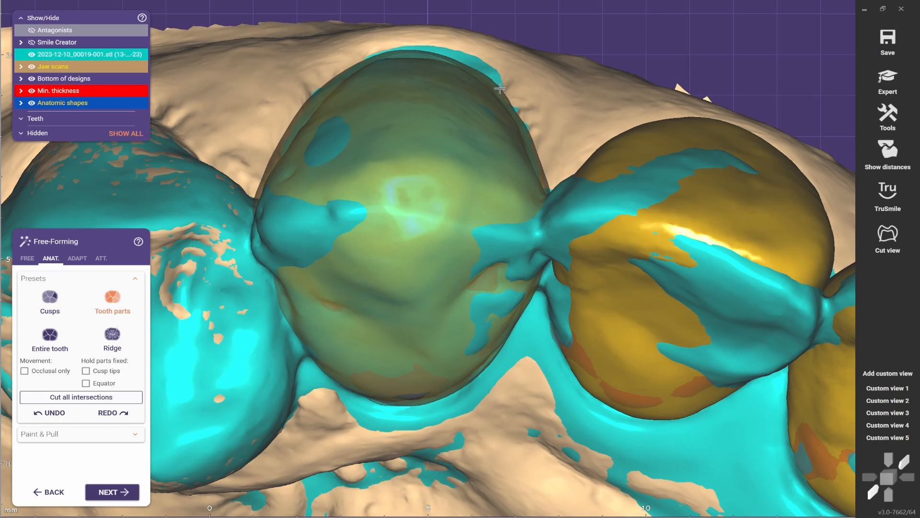
Adjust the distolabial contour of tooth 13 toward the STL scan, checking the crown with the scan hidden and shown.
scroll(493, 108, down, 4)
scroll(405, 120, up, 4)
right_drag(354, 121, 346, 105)
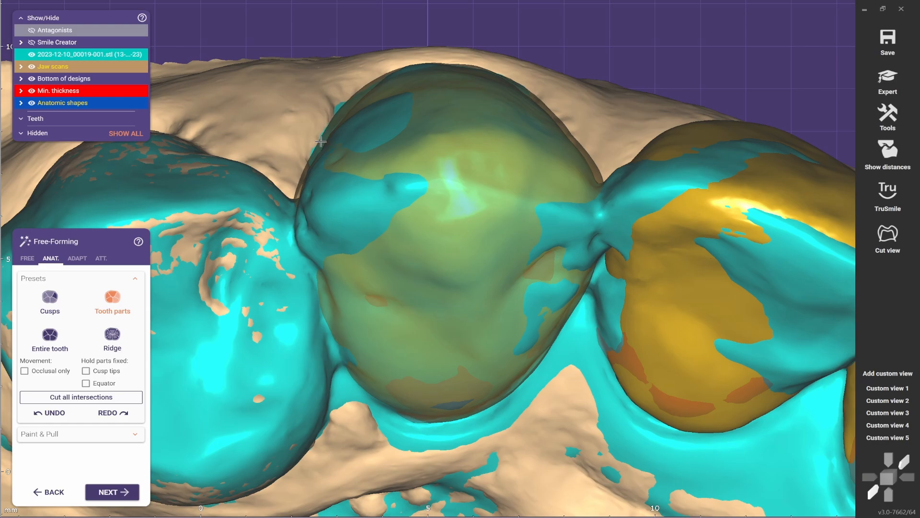
right_drag(320, 142, 479, 134)
click(31, 55)
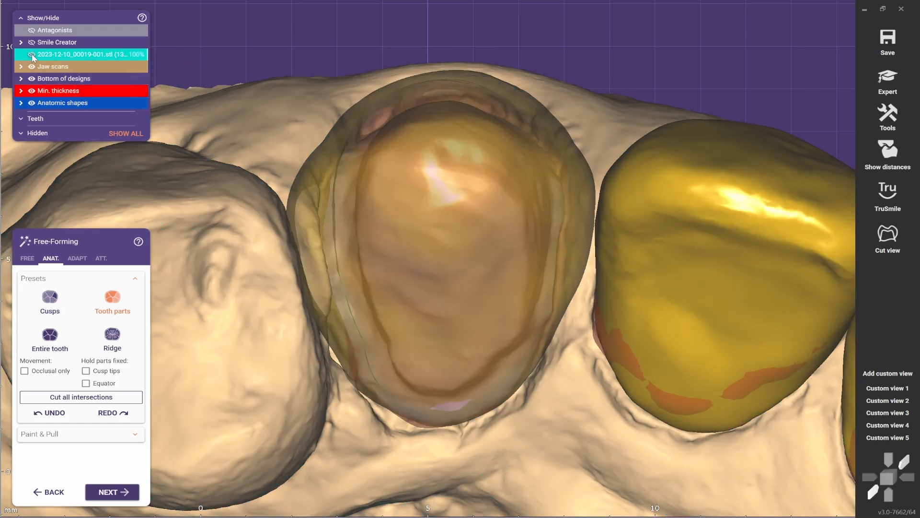
click(32, 55)
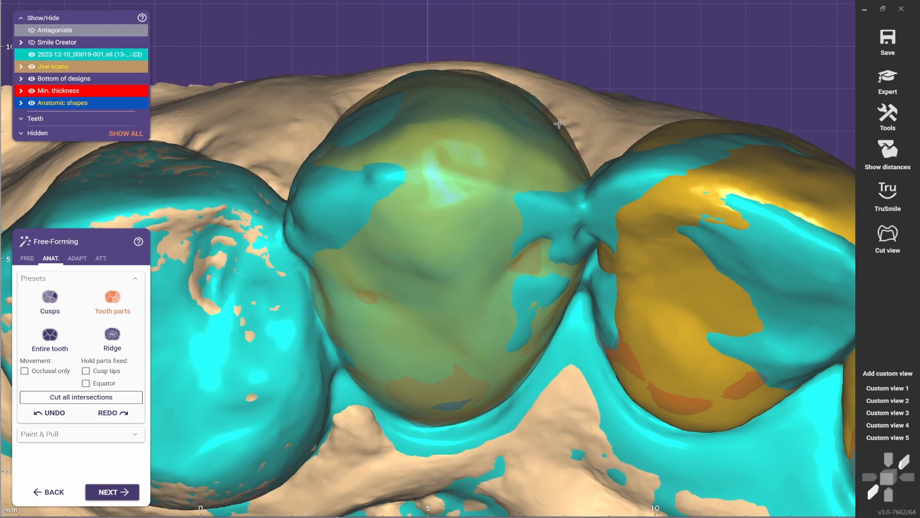
Hide the STL scan and temporarily make the anatomic shapes translucent in the front view to examine the preparations beneath.
click(873, 492)
click(32, 55)
scroll(71, 102, down, 5)
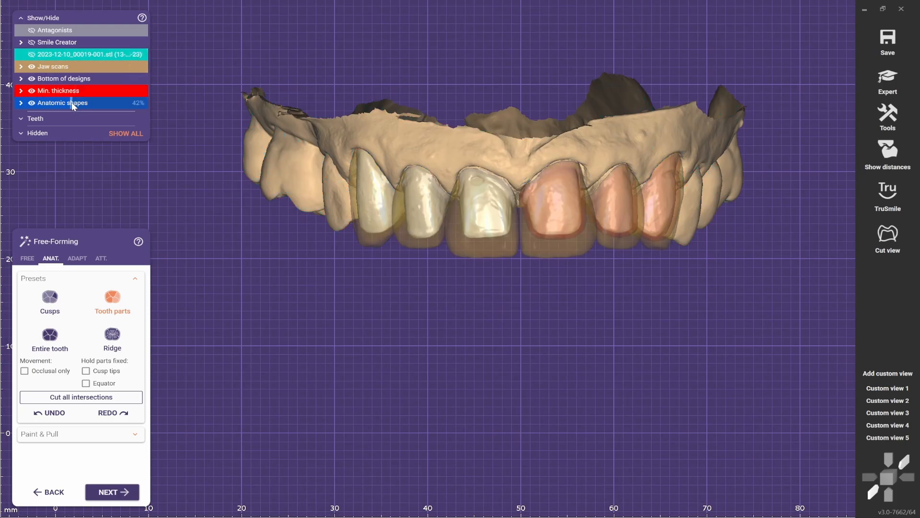
scroll(71, 102, up, 5)
scroll(211, 227, up, 3)
Reposition the cusp tip of tooth 13 with the anatomic Cusps preset, working from the palatal side.
click(27, 260)
scroll(417, 260, up, 4)
right_drag(448, 269, 439, 124)
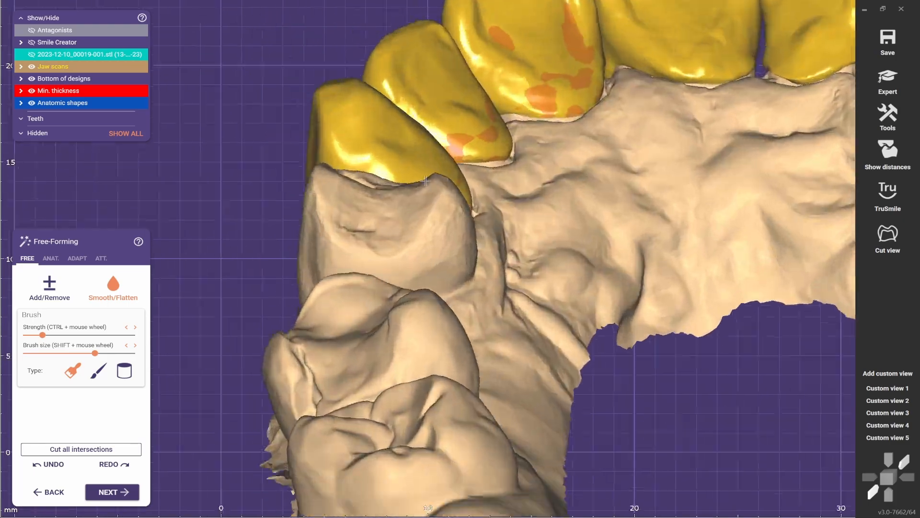
scroll(432, 144, up, 1)
click(51, 259)
click(54, 310)
right_drag(425, 173, 423, 155)
scroll(425, 173, up, 2)
drag(326, 108, 319, 96)
right_drag(407, 168, 417, 230)
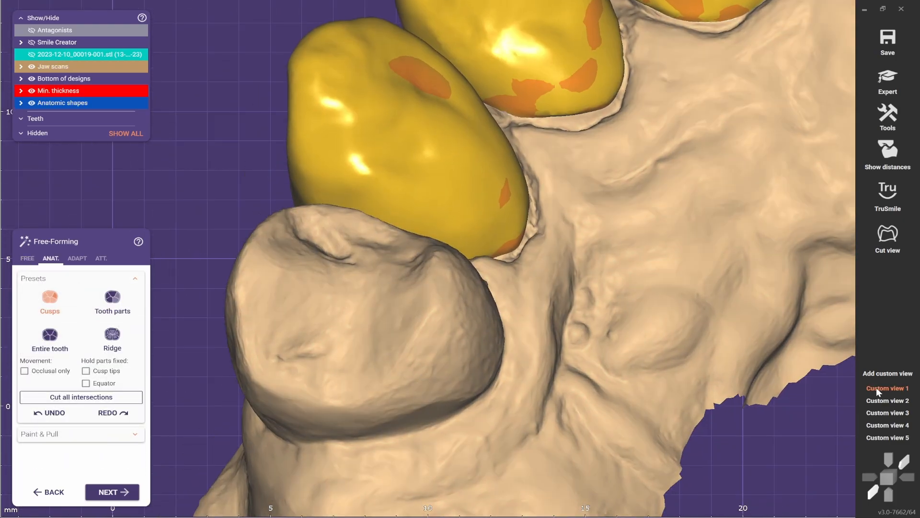
Compare the crowns with the STL scan in the front view, then hide the scan and examine tooth 13 closely.
click(873, 492)
scroll(419, 337, up, 3)
scroll(419, 337, down, 4)
click(31, 54)
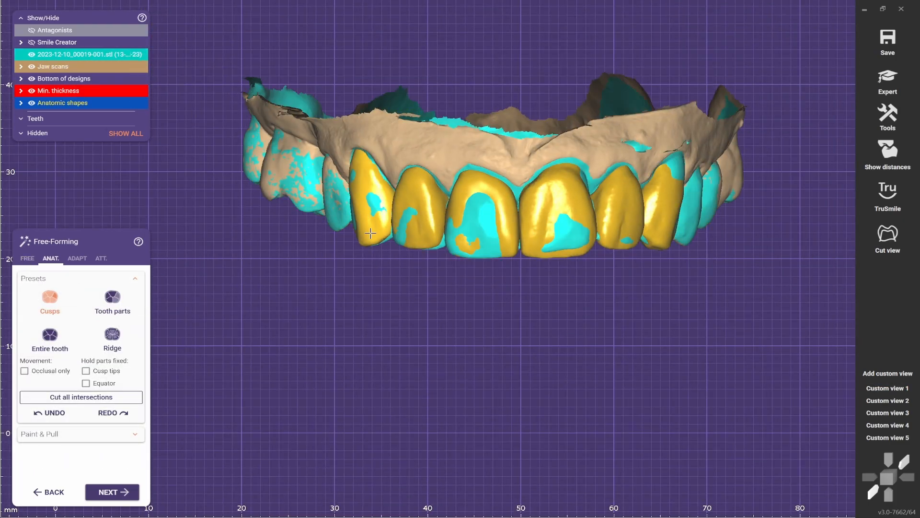
scroll(307, 206, up, 1)
click(32, 54)
right_drag(354, 333, 355, 314)
scroll(369, 263, up, 3)
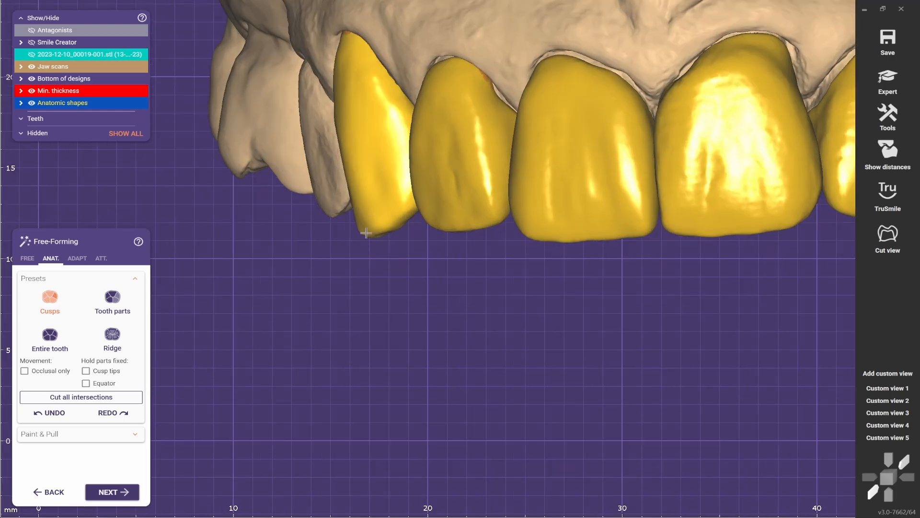
Refine the distal incisal edge of tooth 13 with Smooth/Flatten and Add/Remove, using a larger brush.
mouse_move(361, 235)
right_down()
mouse_move(412, 249)
mouse_move(371, 251)
mouse_move(455, 245)
right_up()
key(s)
scroll(373, 254, down, 1)
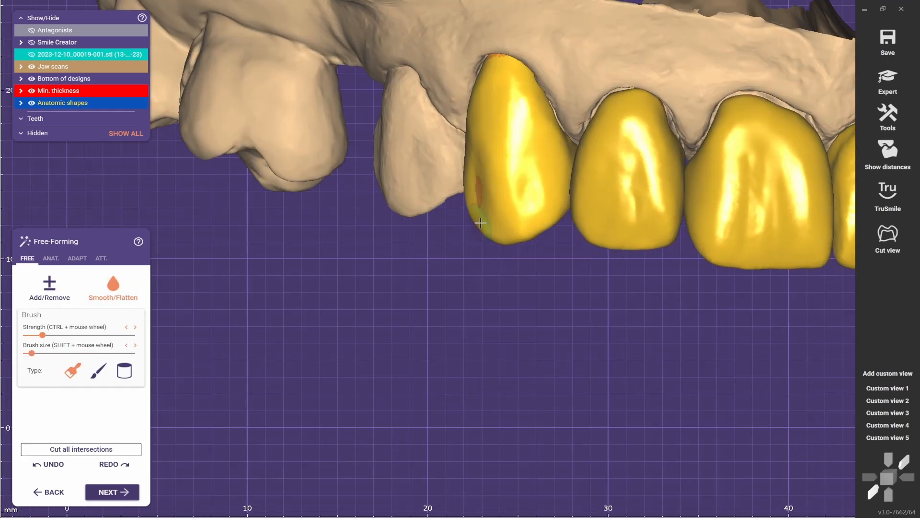
click(50, 289)
shift+scroll(484, 189, up, 3)
click(114, 292)
click(892, 390)
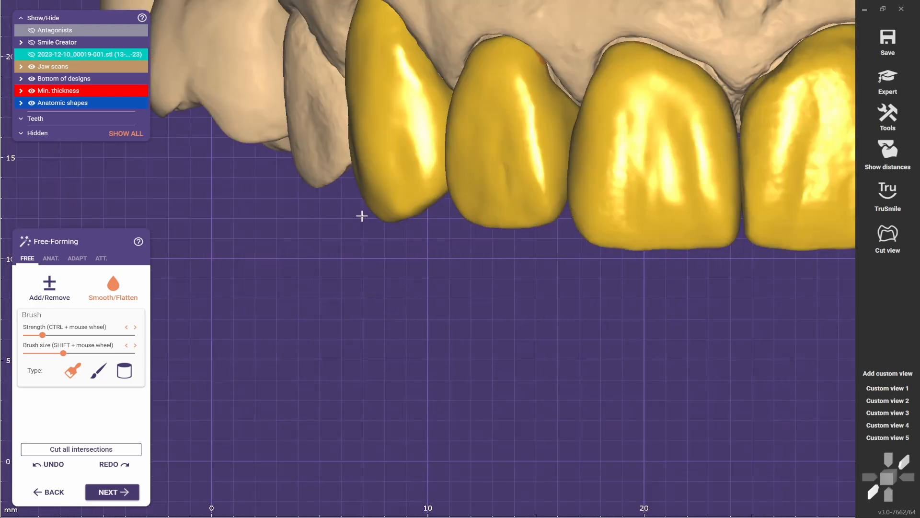
Finish the tip and incisal edge of tooth 13 with a minimum-size brush, alternating Add/Remove and Smooth/Flatten, and check it from the front.
shift+scroll(361, 216, down, 4)
click(50, 288)
click(114, 289)
scroll(398, 225, down, 2)
right_drag(398, 230, 518, 209)
scroll(517, 210, down, 2)
scroll(551, 72, up, 3)
click(51, 288)
scroll(387, 95, down, 2)
click(113, 288)
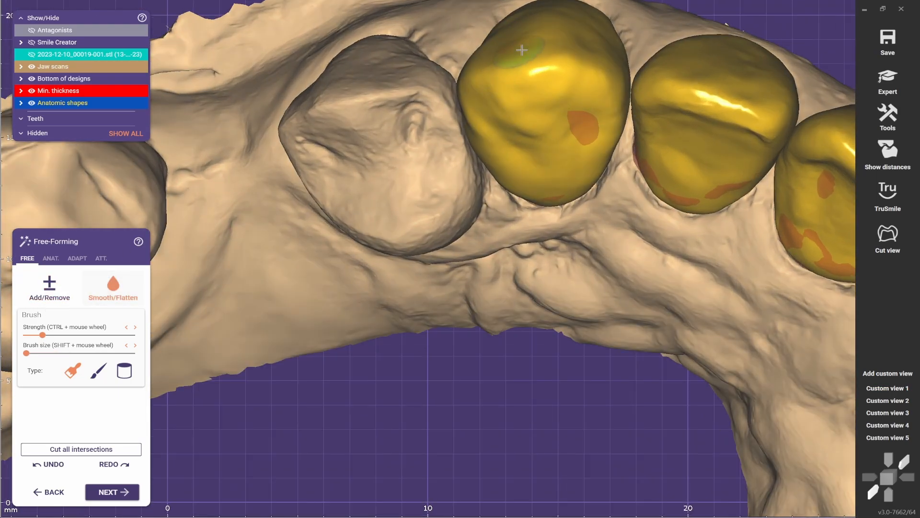
click(887, 388)
right_drag(479, 372, 627, 358)
click(887, 388)
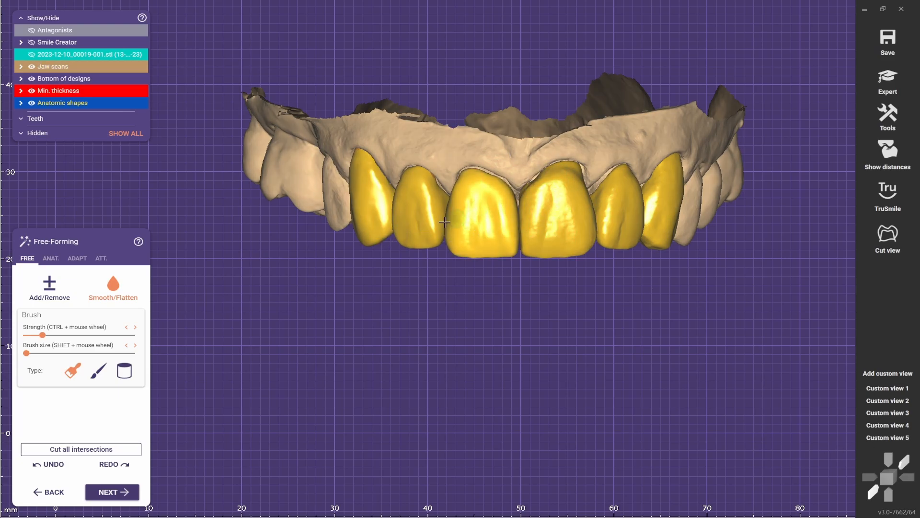
Switch to Expert mode and mirror tooth 11 onto tooth 21 with Copy Tooth, replacing the existing tooth.
click(887, 87)
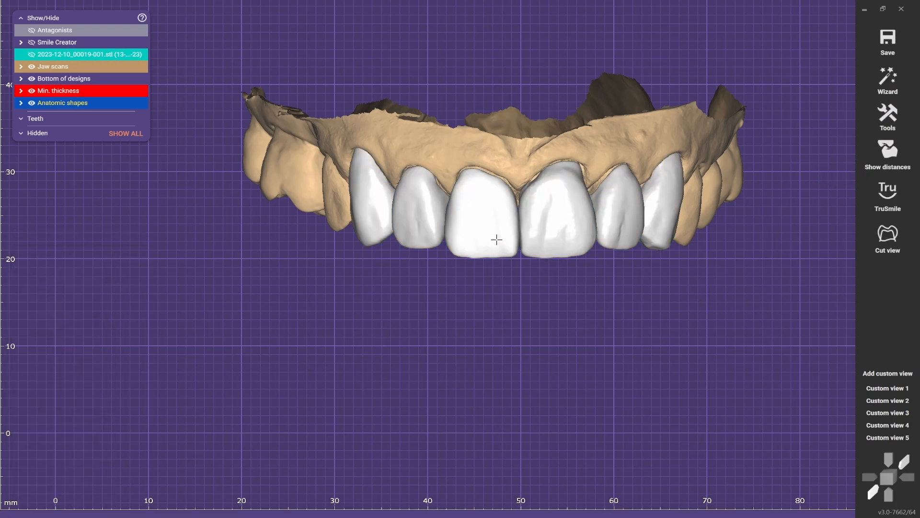
click(548, 245)
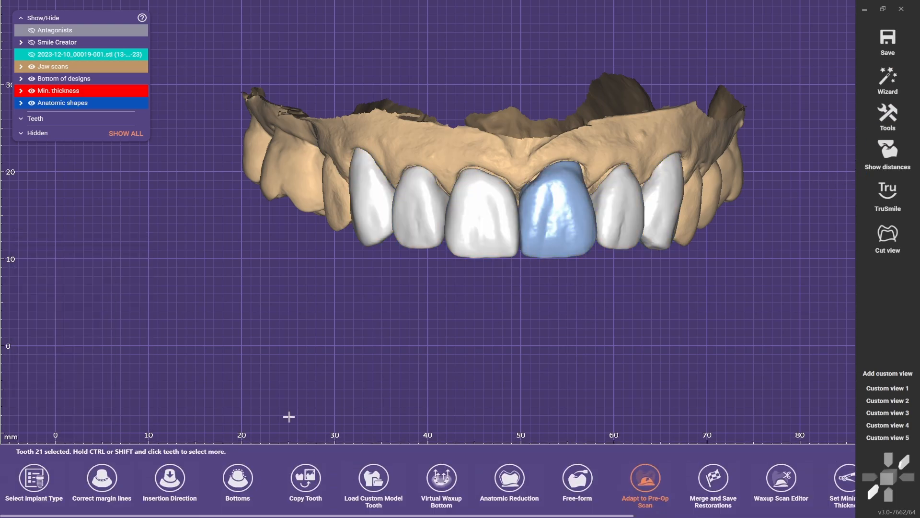
click(306, 479)
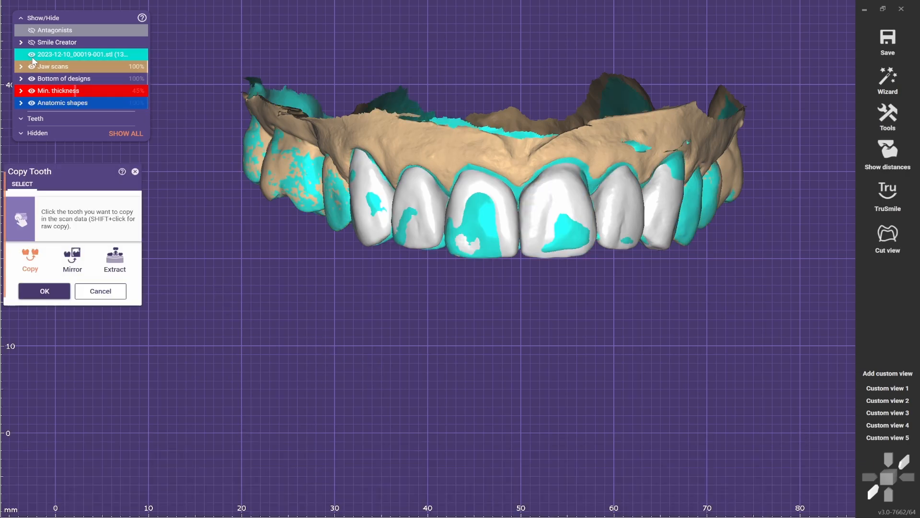
click(478, 214)
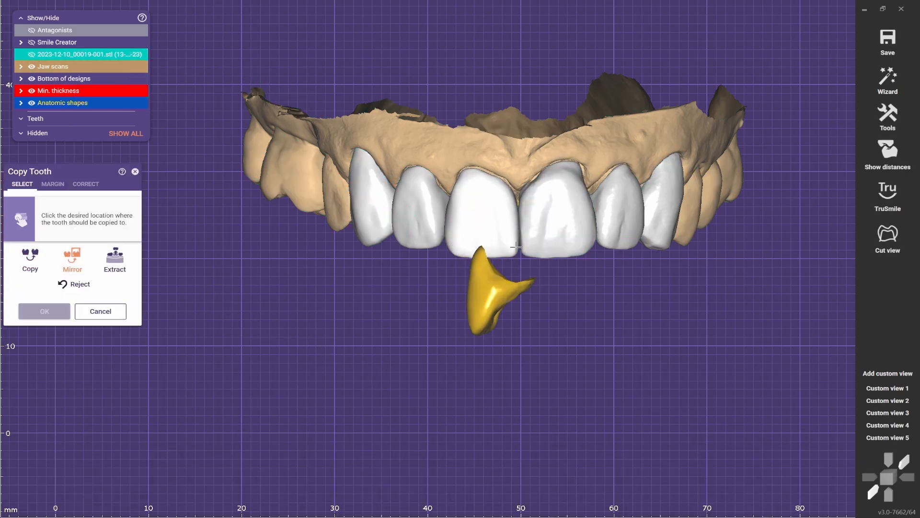
click(560, 176)
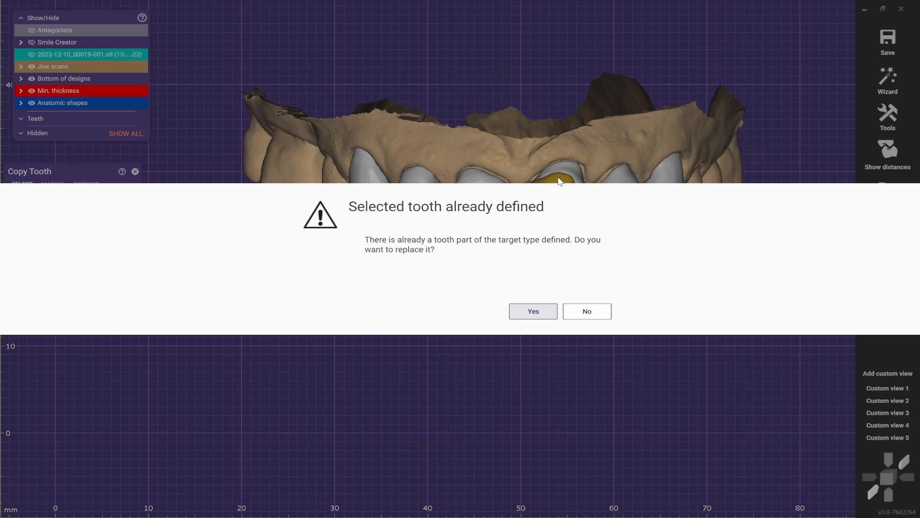
click(533, 311)
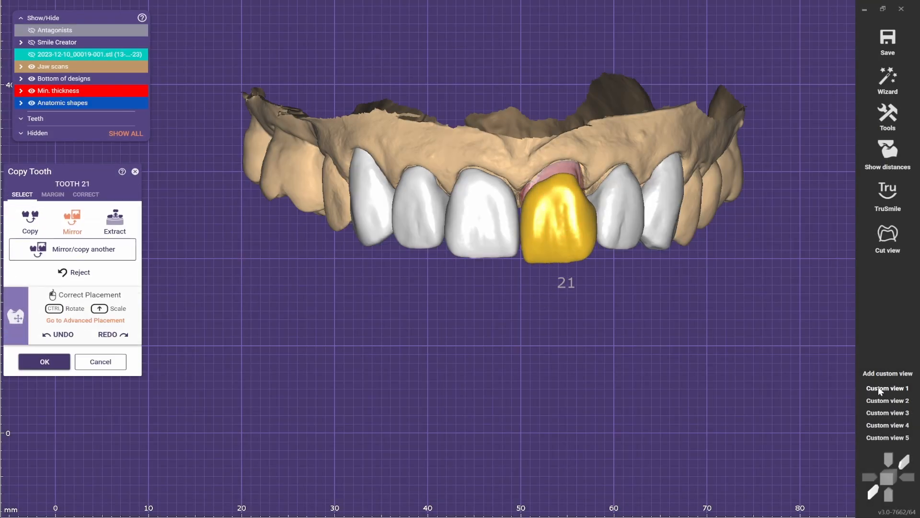
Rotate the mirrored tooth 21 to line up its incisal edge with tooth 11, checking it from the front and occlusal sides.
ctrl+drag(551, 210, 562, 229)
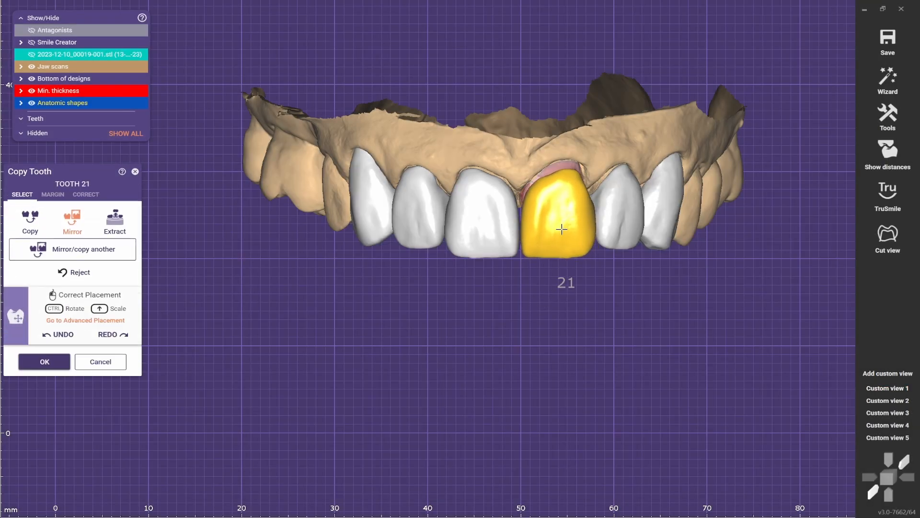
scroll(537, 250, down, 3)
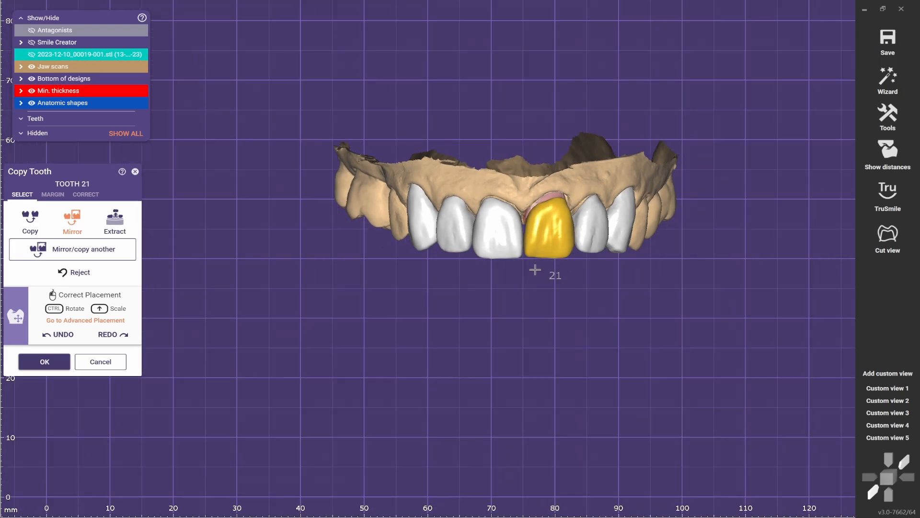
right_drag(534, 269, 537, 87)
scroll(537, 88, up, 5)
drag(536, 92, 533, 131)
scroll(573, 115, down, 3)
right_drag(575, 106, 590, 271)
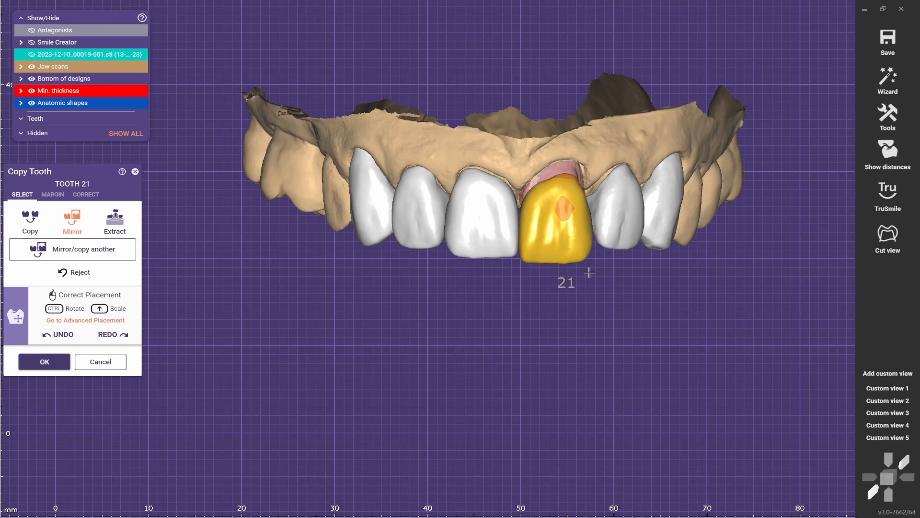
Move tooth 21 to level its incisal edge with tooth 11, checking the front and occlusal views.
drag(567, 256, 568, 229)
click(889, 494)
scroll(562, 228, up, 5)
click(873, 492)
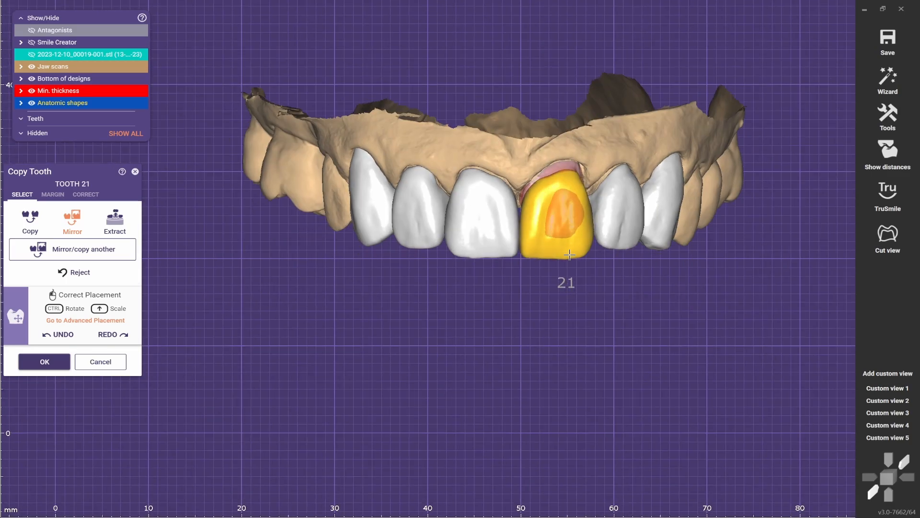
click(889, 494)
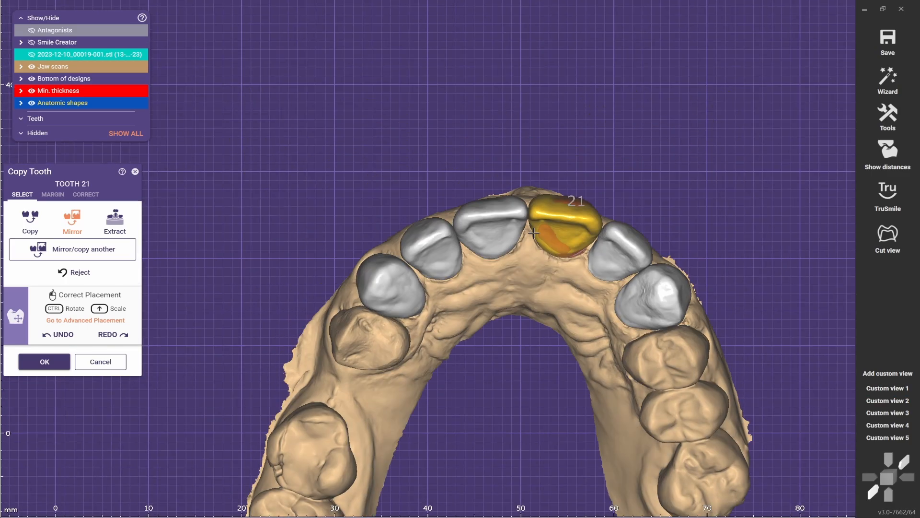
scroll(563, 223, up, 5)
right_drag(568, 243, 565, 240)
scroll(565, 239, down, 2)
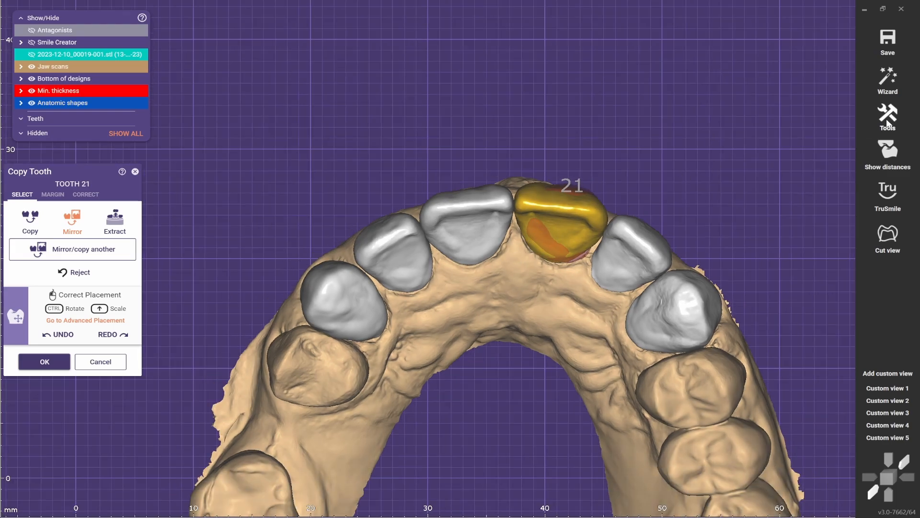
Nudge tooth 21 in the occlusal view to follow the arch beside tooth 11, and compare both teeth from the front.
click(886, 127)
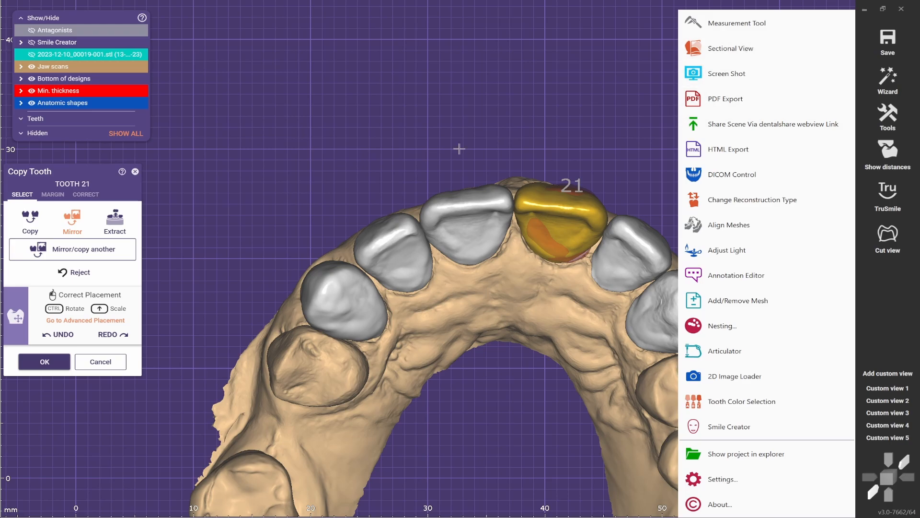
ctrl+middle_click(571, 223)
right_drag(570, 223, 575, 237)
right_drag(633, 307, 545, 280)
ctrl+shift+middle_click(582, 308)
scroll(548, 311, up, 2)
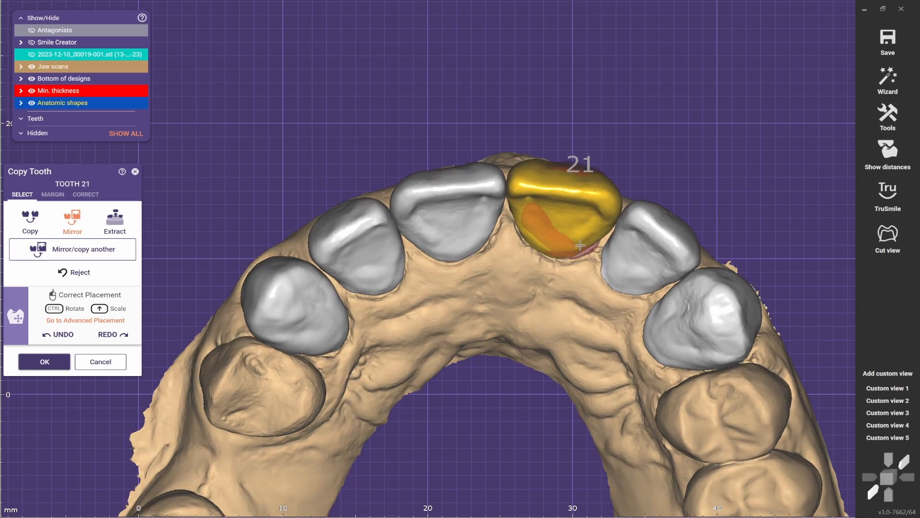
drag(579, 245, 580, 243)
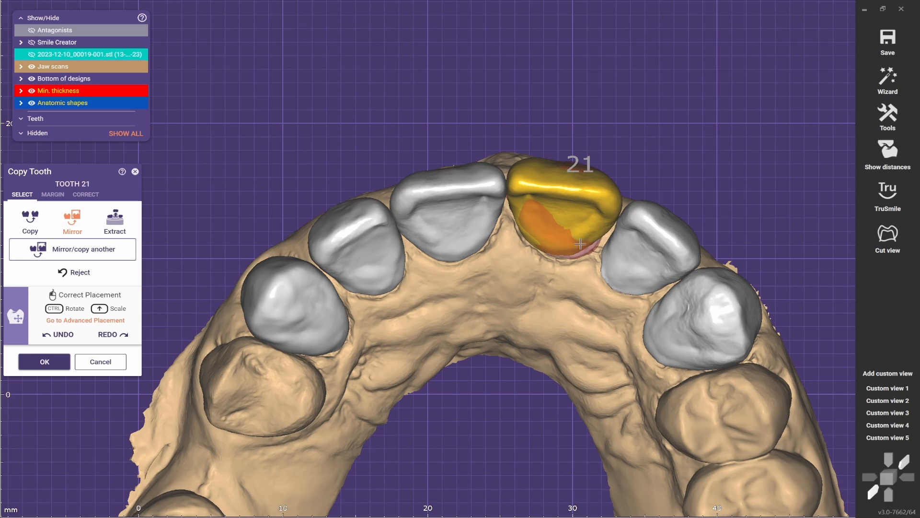
click(877, 401)
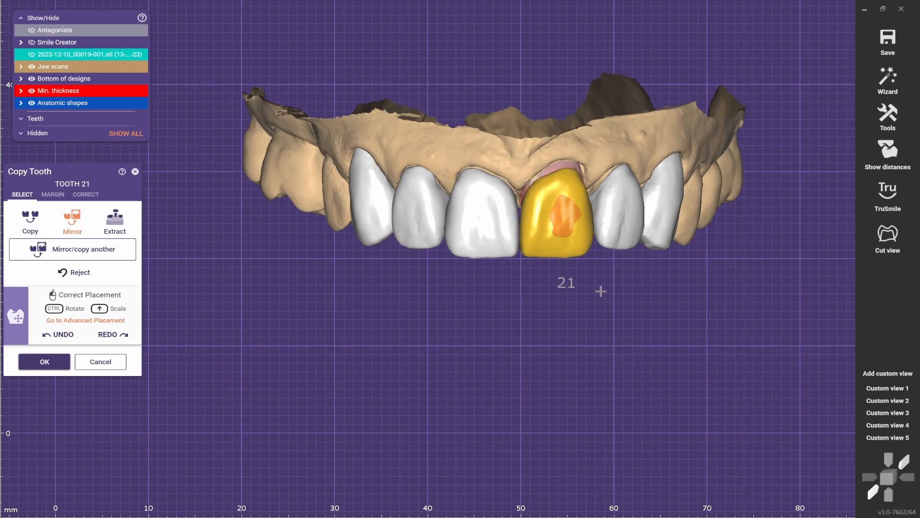
Inspect tooth 21 from occlusal, oblique and front angles and fine-tune its labial-palatal position in the arch.
right_drag(561, 350, 553, 152)
middle_drag(550, 77, 539, 254)
scroll(538, 237, up, 5)
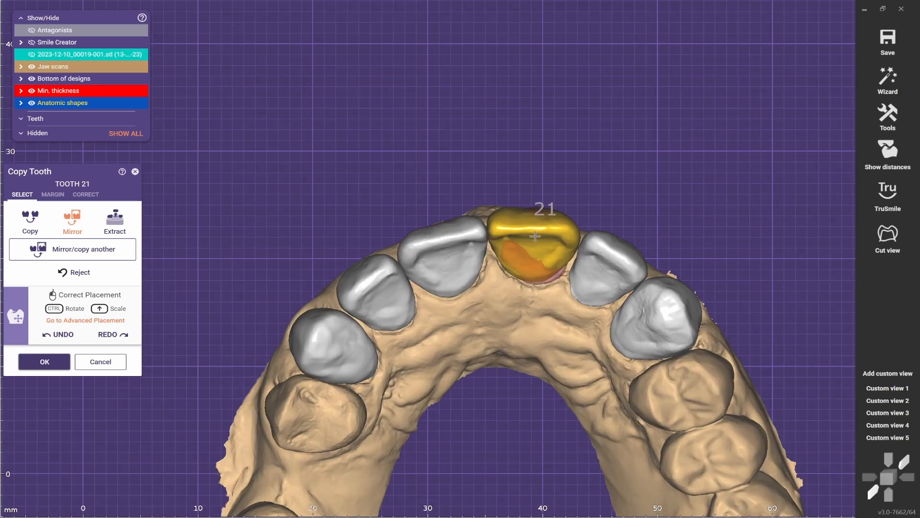
right_drag(546, 201, 528, 177)
scroll(548, 161, up, 4)
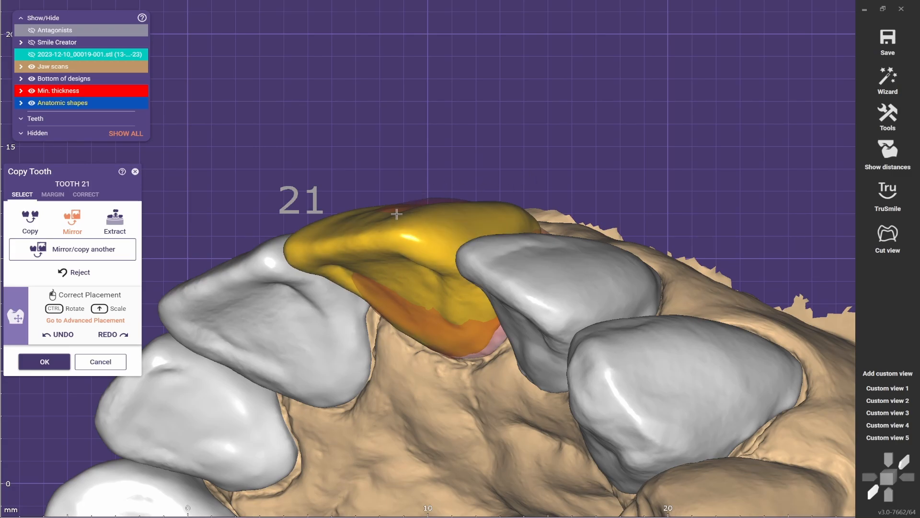
right_drag(405, 182, 500, 180)
right_drag(519, 224, 556, 221)
scroll(555, 220, down, 4)
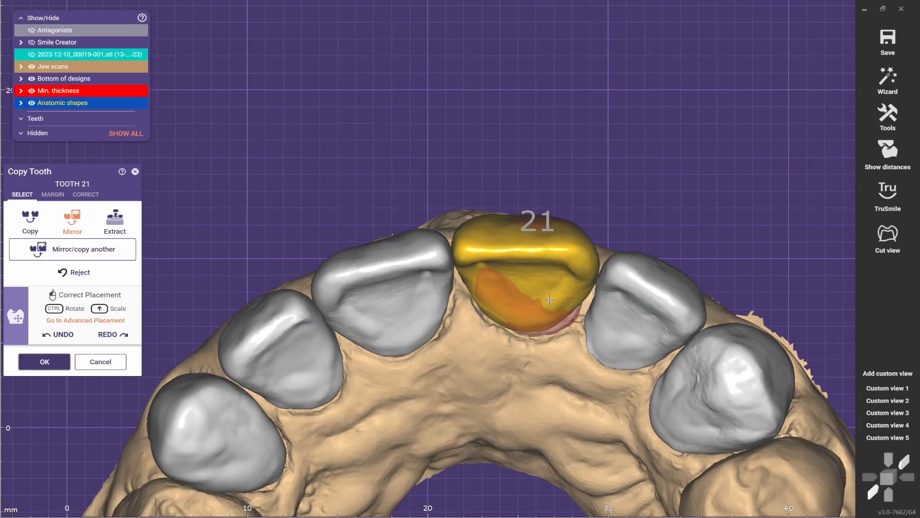
scroll(546, 291, up, 3)
drag(547, 291, 548, 292)
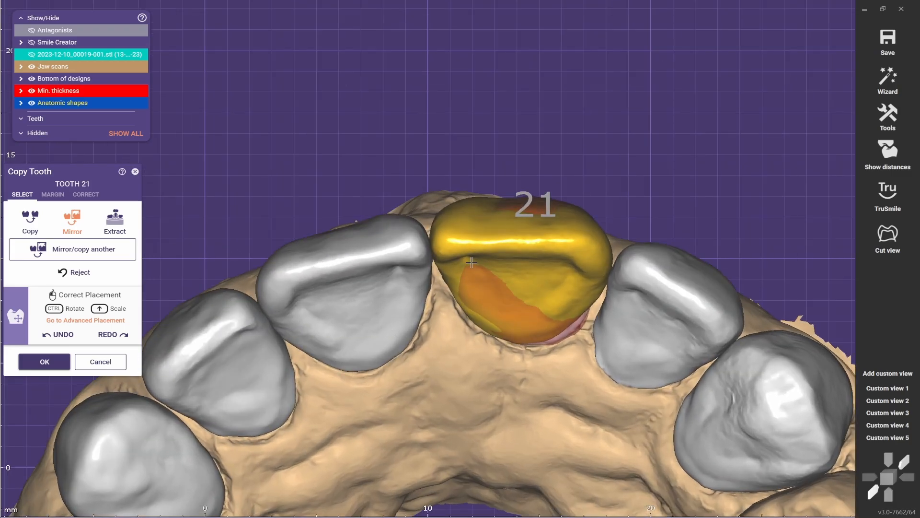
scroll(523, 288, down, 2)
click(885, 400)
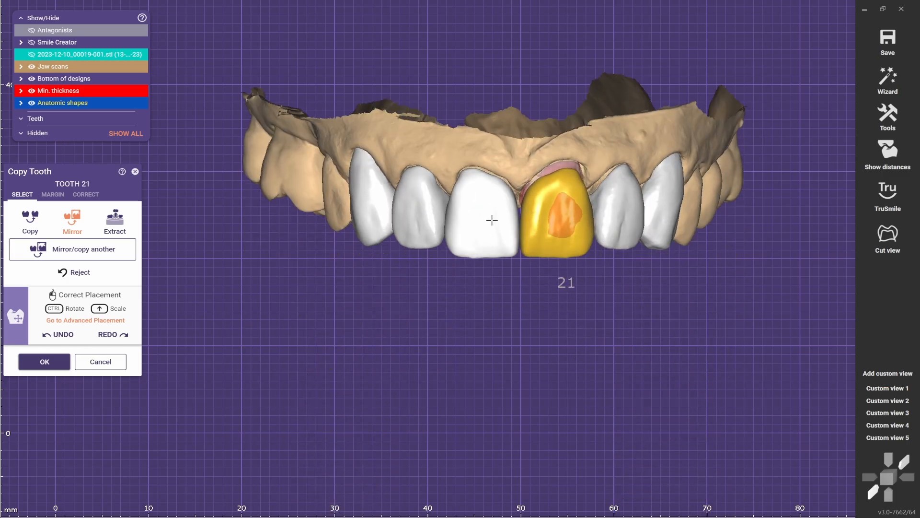
right_drag(527, 289, 493, 302)
Accept the placement of tooth 21 and apply a minimum thickness of 0.4 mm with a 0 mm occlusal increment.
click(64, 359)
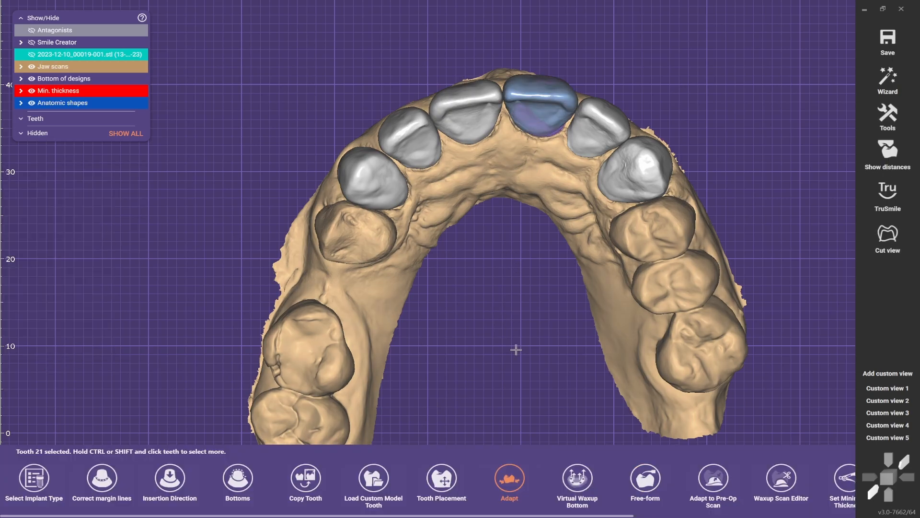
click(839, 485)
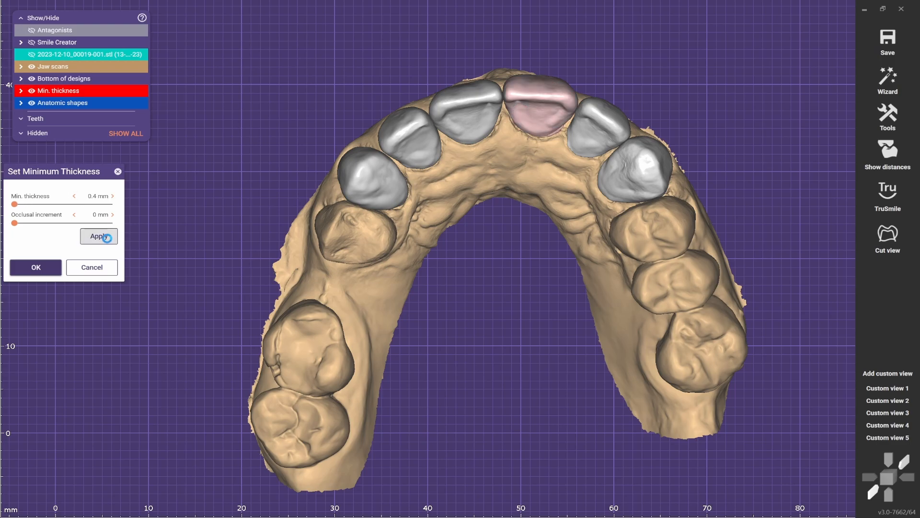
click(35, 268)
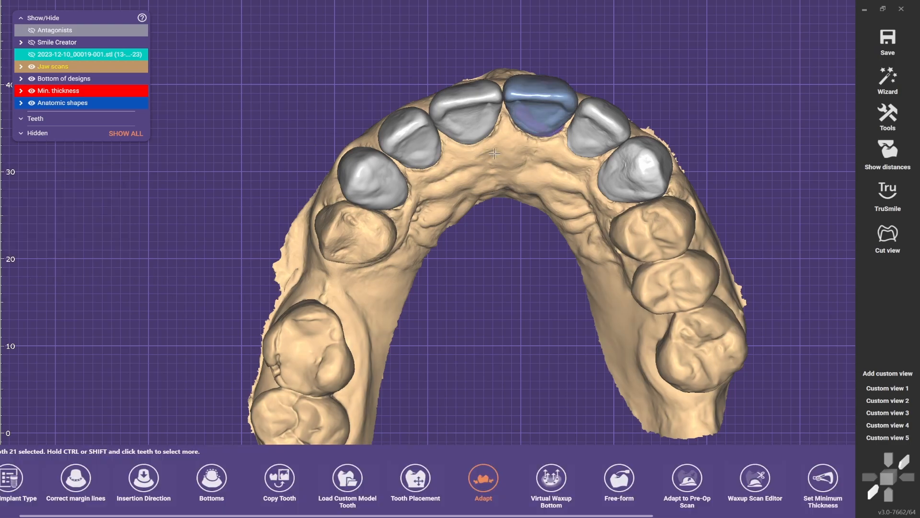
Mirror tooth 12 onto tooth 22 with Copy Tooth.
scroll(542, 235, down, 4)
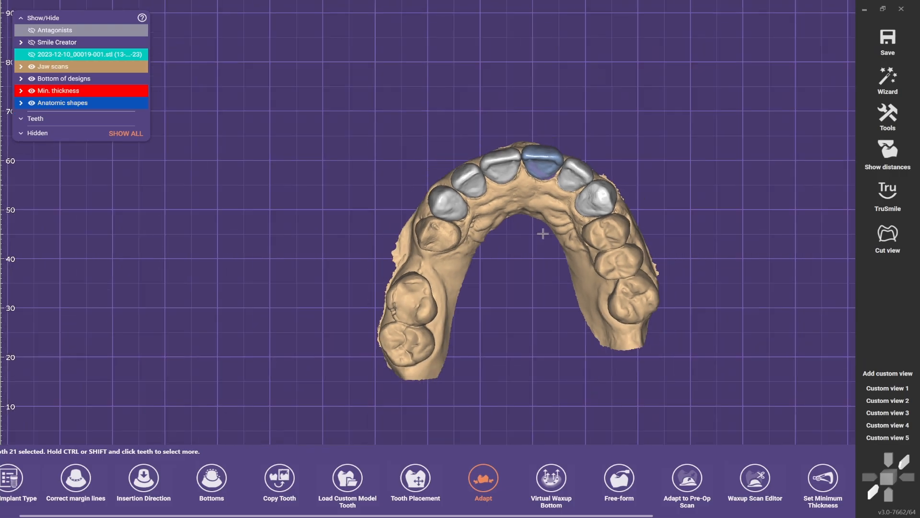
right_drag(542, 234, 544, 282)
scroll(553, 273, up, 3)
click(592, 235)
click(279, 478)
click(72, 263)
click(433, 235)
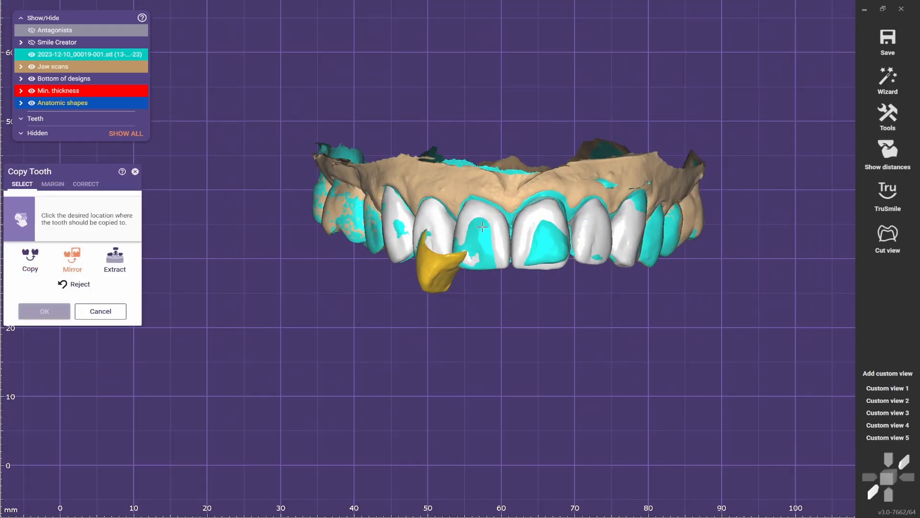
click(592, 235)
Position the mirrored tooth 22 in the occlusal view between teeth 21 and 23, using the STL scan as a reference and hiding it again.
right_drag(592, 235, 586, 187)
scroll(582, 139, up, 6)
click(32, 54)
click(873, 491)
click(888, 494)
scroll(638, 228, up, 3)
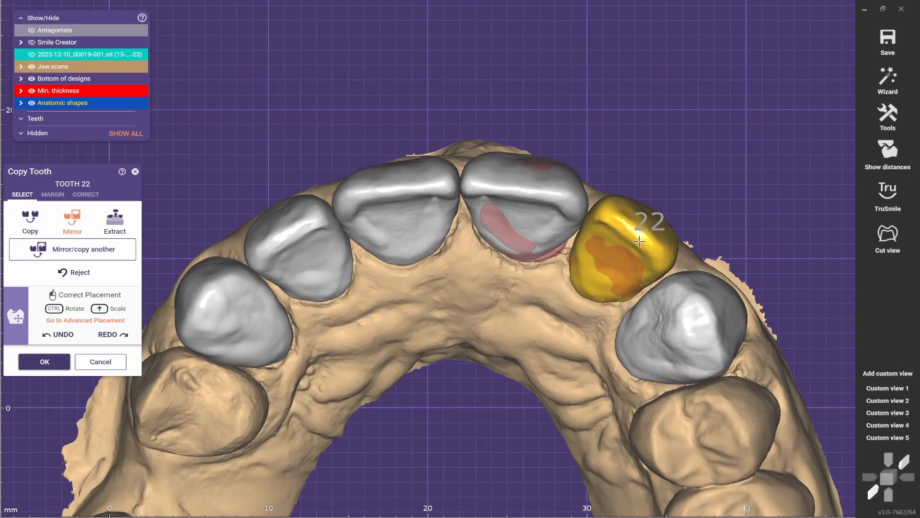
drag(640, 227, 629, 231)
click(31, 55)
drag(602, 281, 597, 284)
click(32, 55)
click(873, 492)
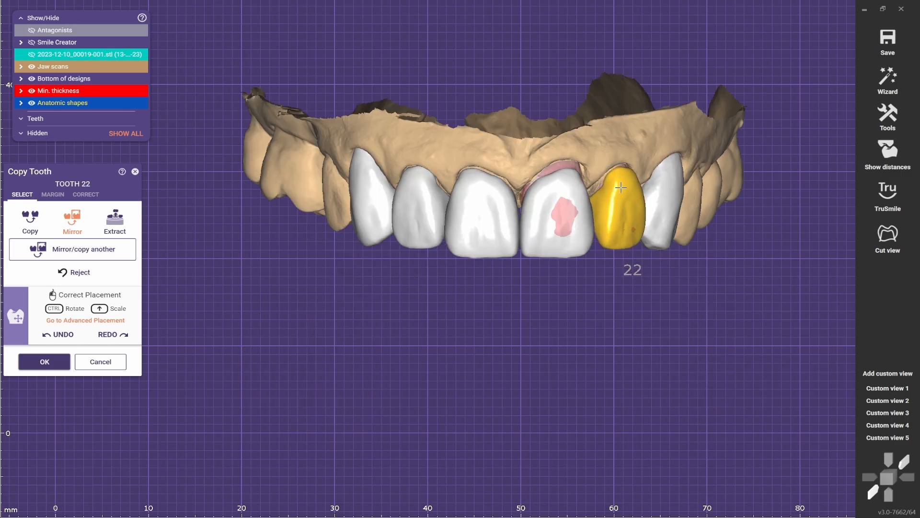
Fine-tune the placement of tooth 22 between front and occlusal views, matching it to tooth 12, and accept it.
click(889, 494)
click(873, 492)
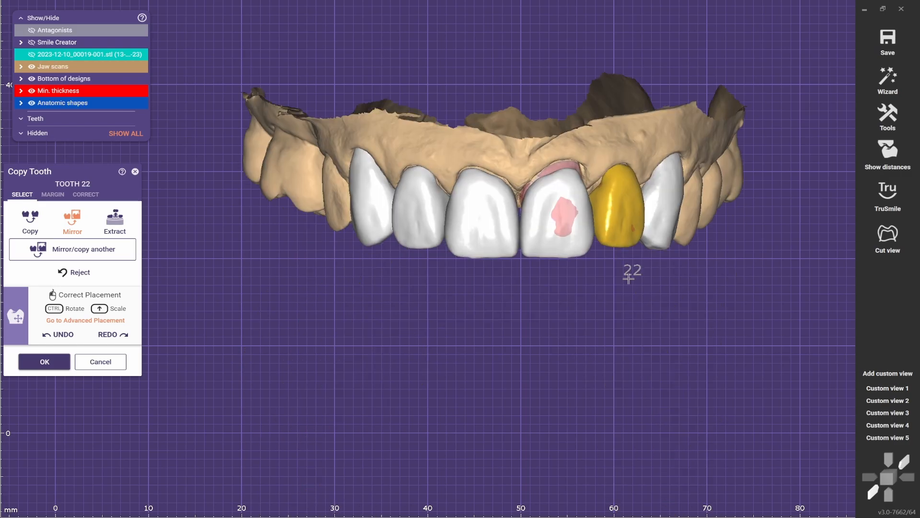
click(889, 494)
click(873, 491)
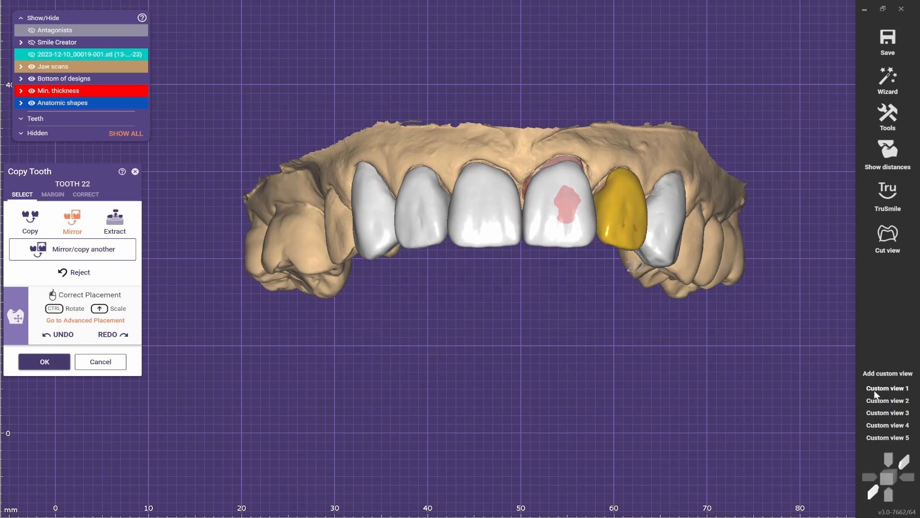
click(889, 494)
right_drag(608, 275, 768, 349)
click(873, 491)
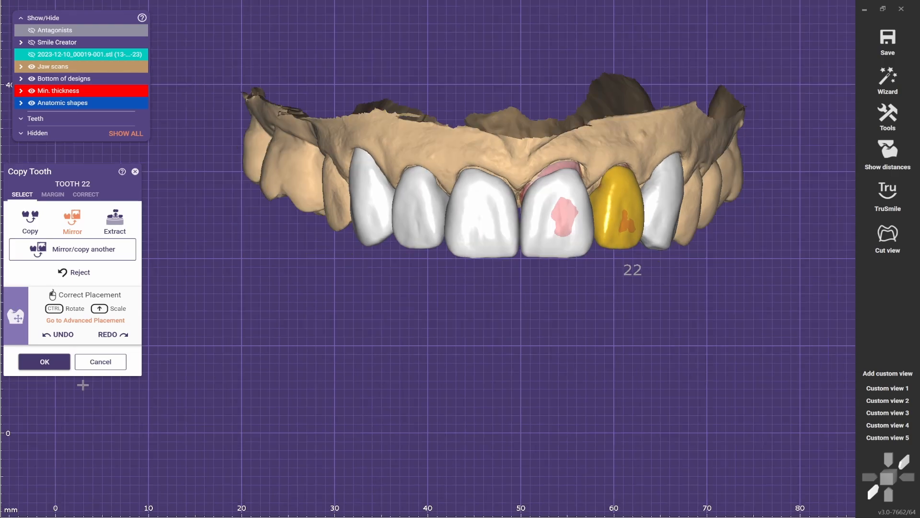
click(44, 362)
Mirror tooth 13 onto tooth 23 with Copy Tooth.
click(661, 211)
click(293, 485)
click(372, 206)
click(72, 260)
click(435, 234)
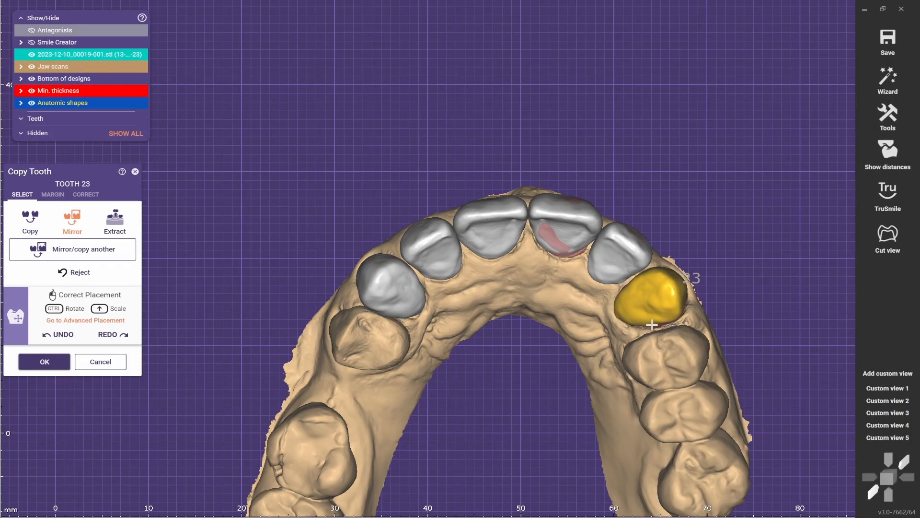
Move the mirrored tooth 23 upward in the front view and check its fit from the occlusal and side views.
click(873, 492)
drag(668, 211, 671, 203)
click(888, 493)
scroll(655, 320, up, 3)
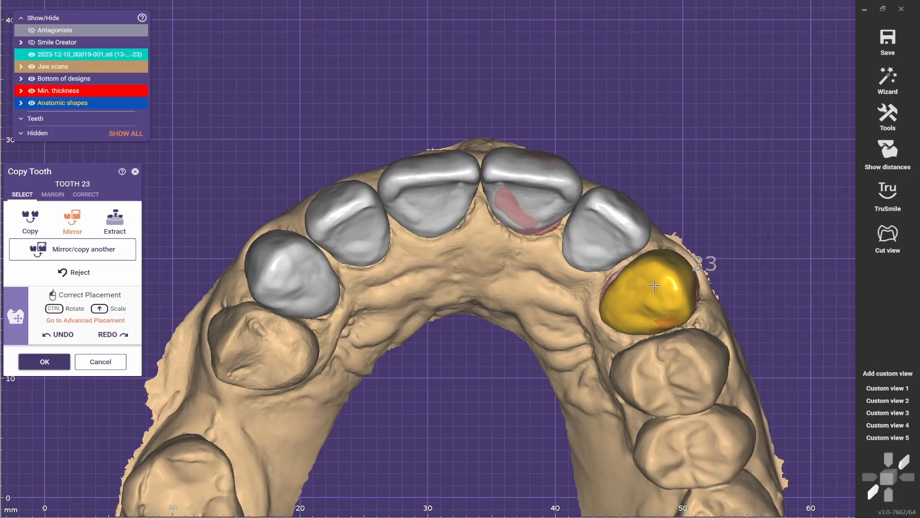
click(874, 492)
right_drag(719, 226, 570, 220)
click(888, 493)
scroll(704, 282, up, 5)
Adjust the position of tooth 23 in the front and occlusal views to cover its margin between tooth 22 and the premolar.
mouse_move(25, 55)
mouse_down()
mouse_move(96, 55)
mouse_move(25, 55)
mouse_up()
click(873, 491)
drag(668, 196, 664, 195)
click(889, 494)
drag(656, 300, 654, 296)
click(874, 492)
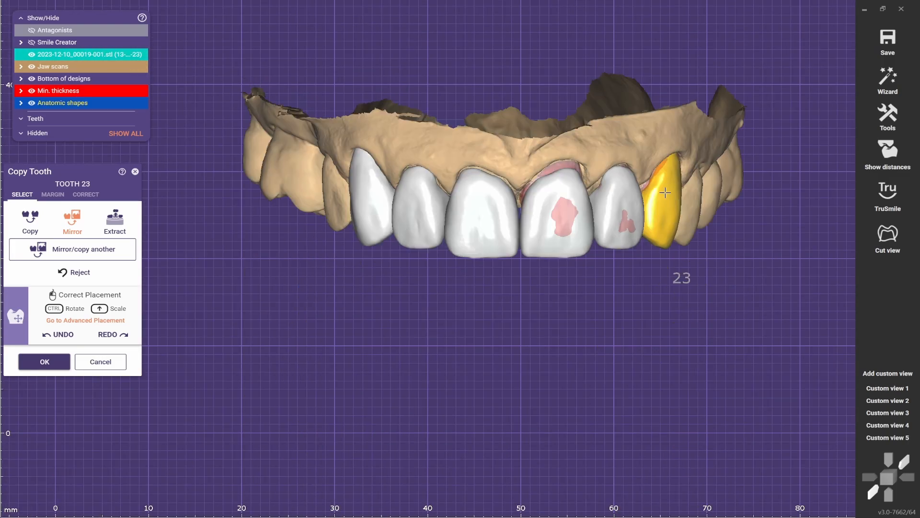
click(888, 494)
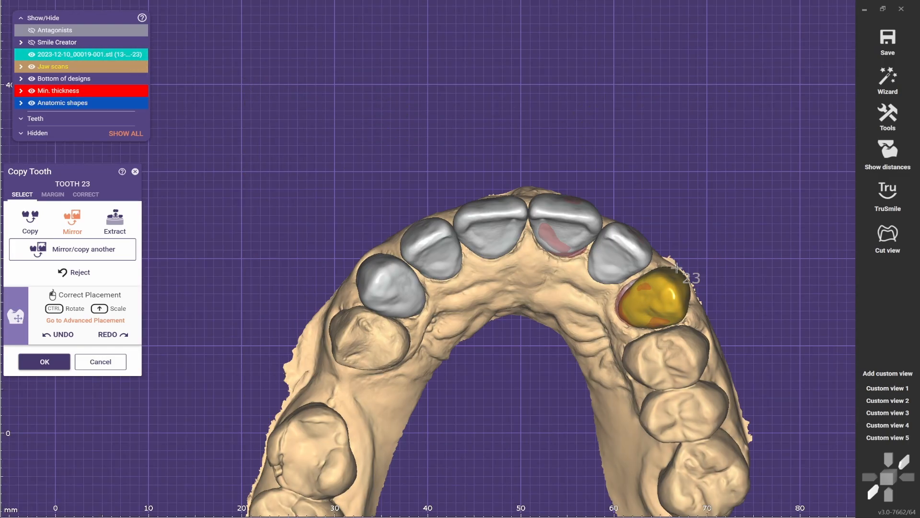
scroll(623, 301, up, 3)
scroll(589, 293, up, 1)
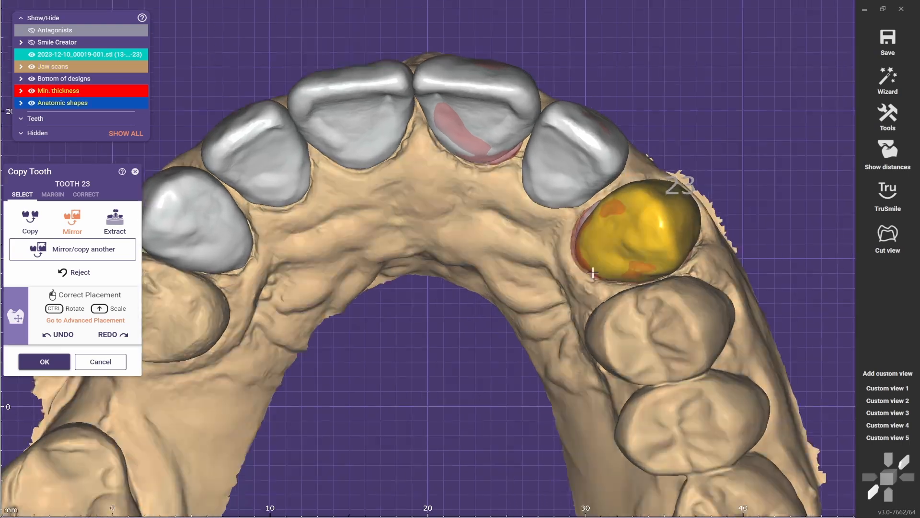
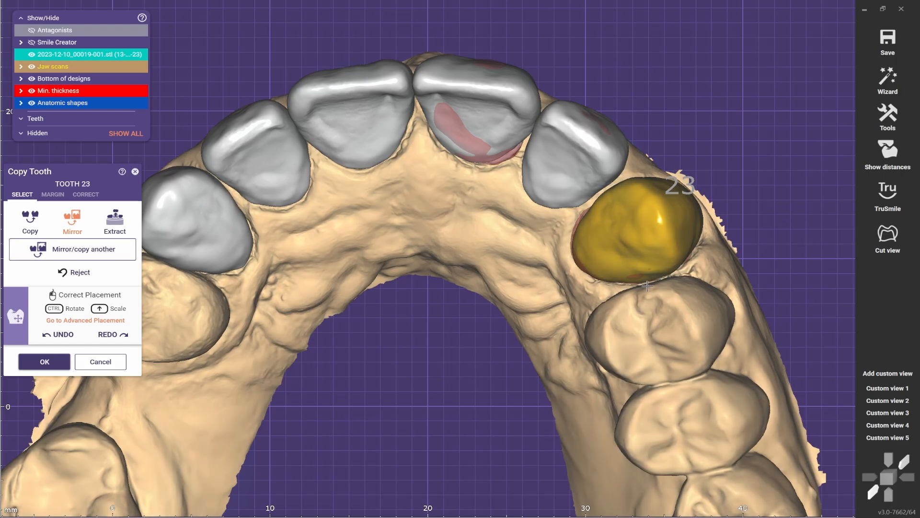
Check the placement of tooth 23 in the front, side and occlusal views, comparing it with the STL scan.
click(880, 393)
click(881, 427)
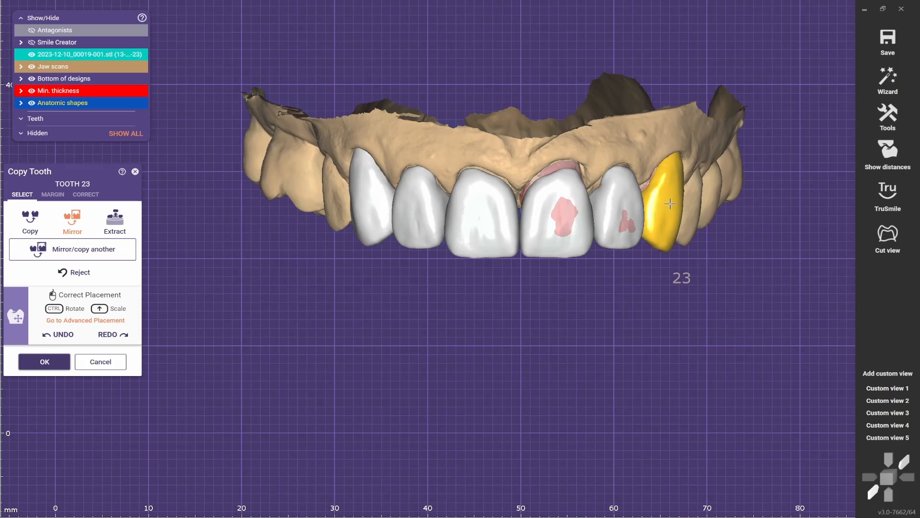
right_drag(664, 225, 498, 192)
scroll(493, 163, up, 2)
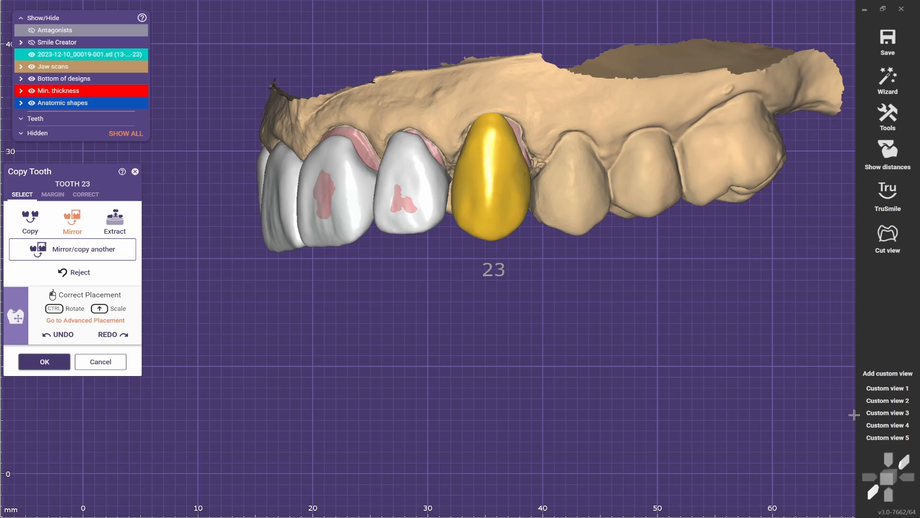
click(880, 391)
click(132, 55)
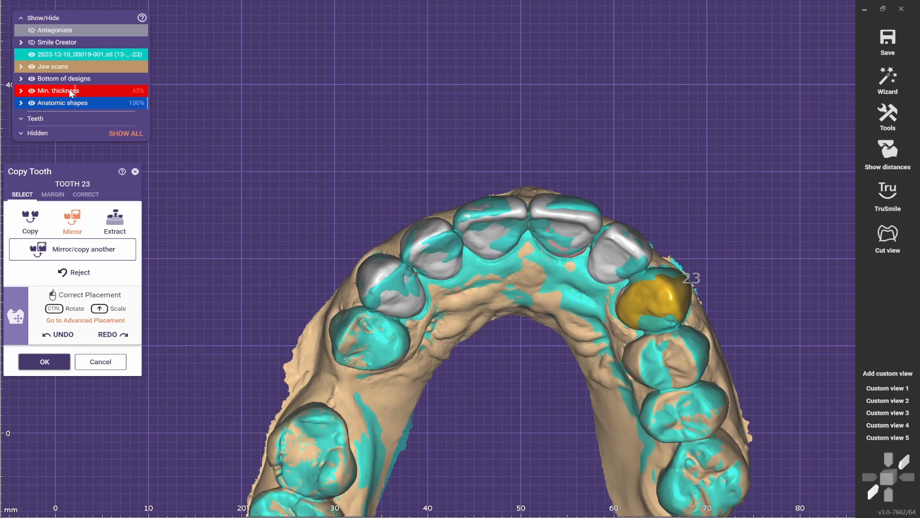
click(869, 402)
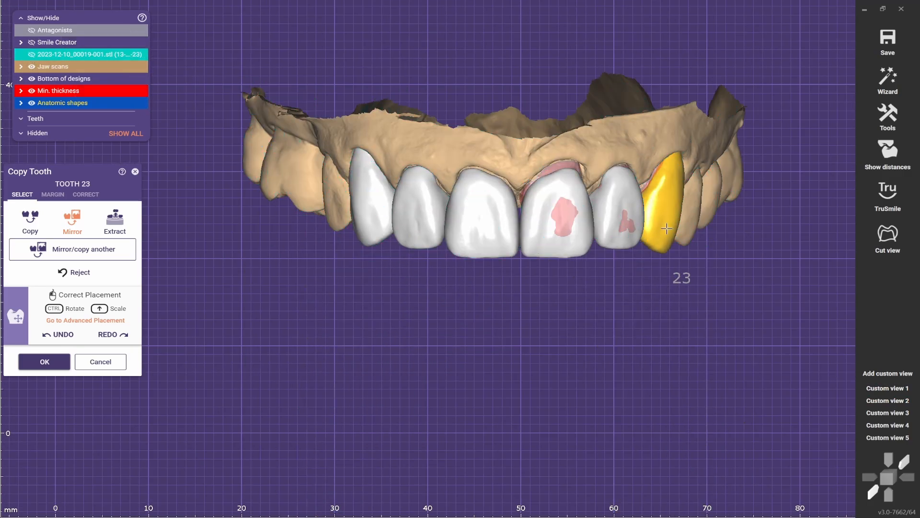
Shift mirrored tooth 23 slightly toward tooth 22 in the occlusal view, compare it with the STL scan and accept the copy.
drag(81, 54, 147, 55)
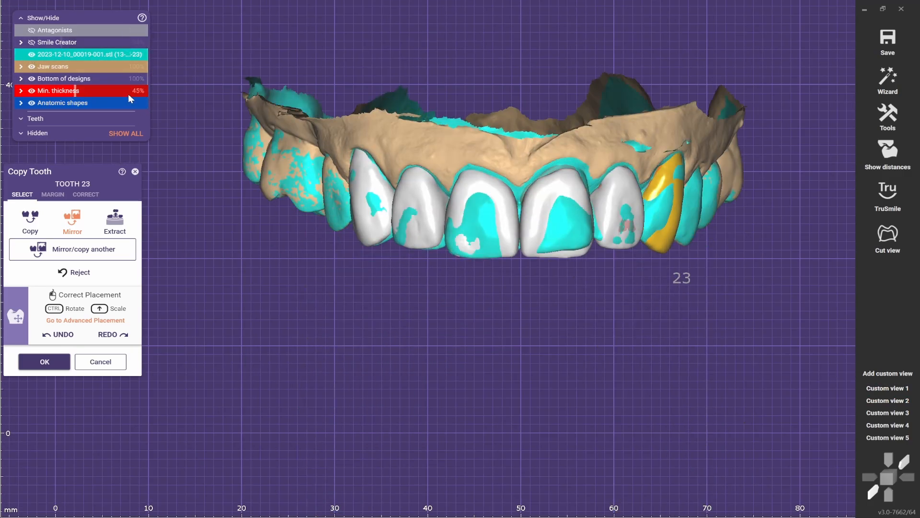
click(49, 57)
right_drag(662, 307, 659, 158)
scroll(659, 288, up, 3)
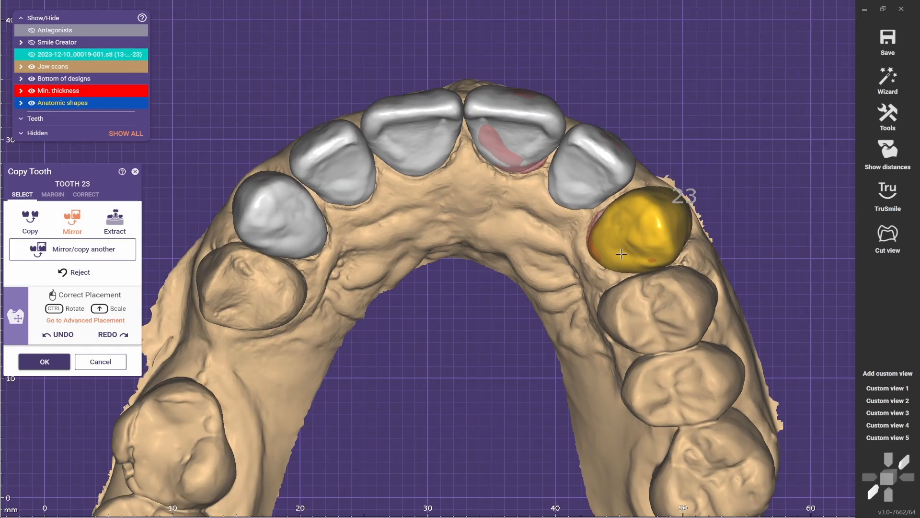
drag(645, 227, 637, 226)
click(904, 400)
drag(81, 55, 172, 69)
click(72, 56)
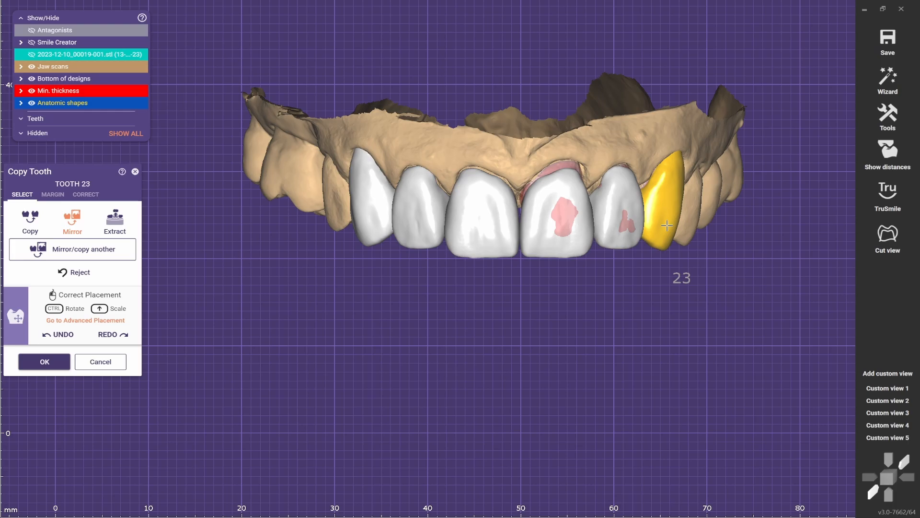
click(44, 367)
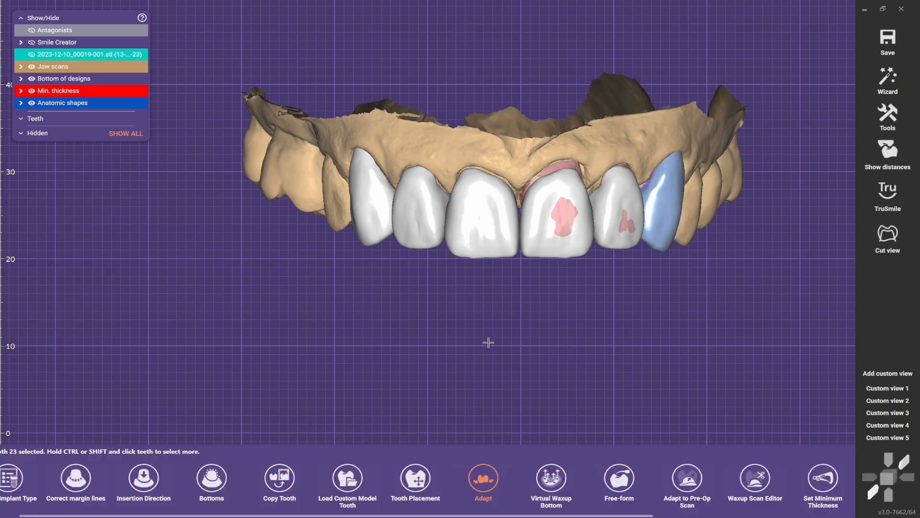
click(462, 346)
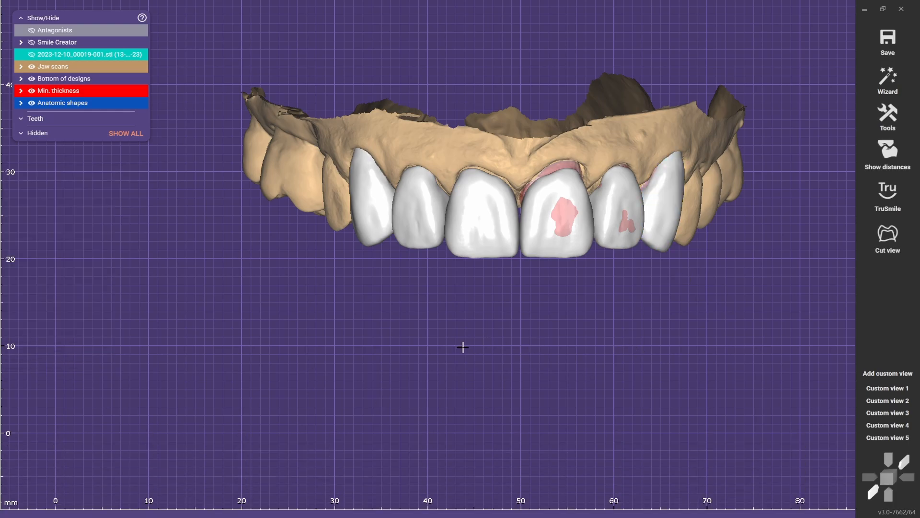
click(893, 83)
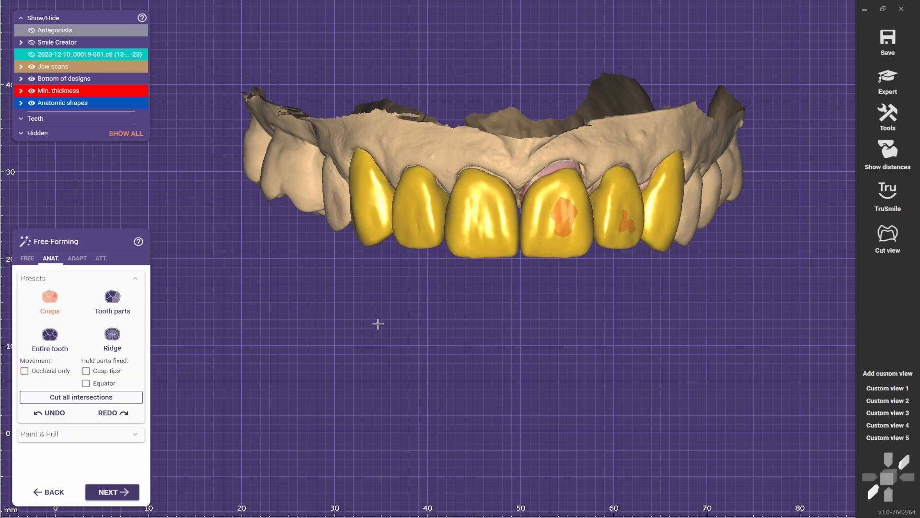
click(884, 88)
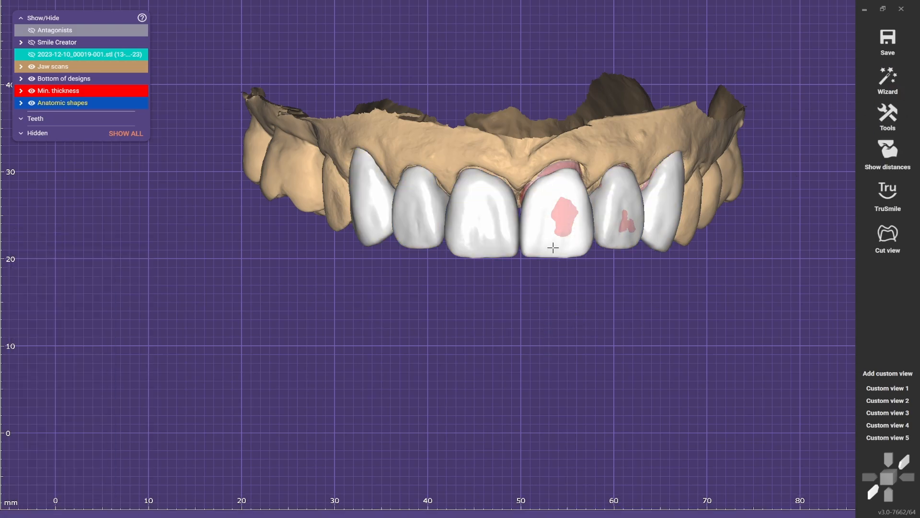
Adapt teeth 21, 22 and 23 to their crown bottoms and accept the calculation.
click(560, 254)
shift+click(659, 225)
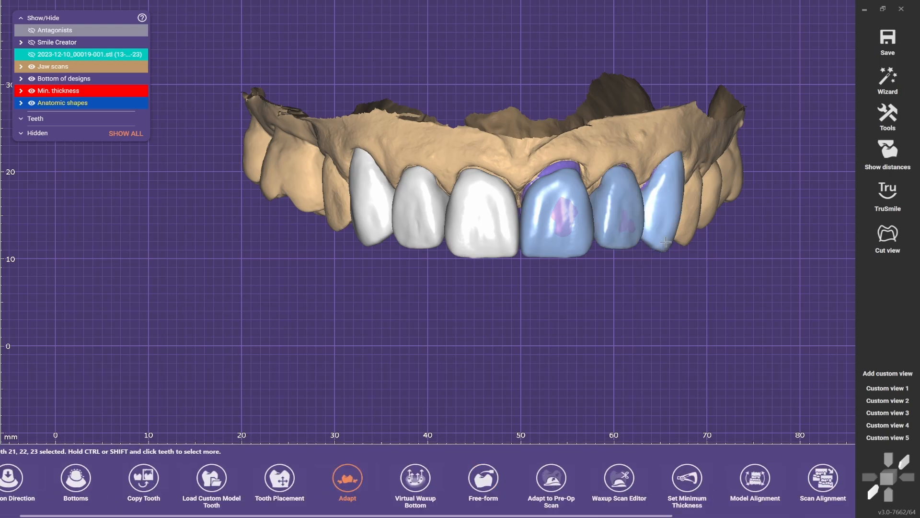
click(347, 479)
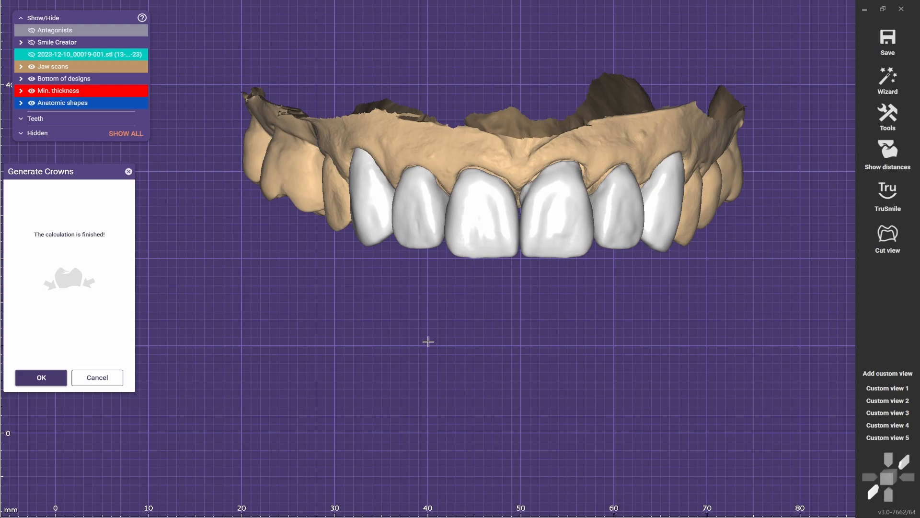
click(42, 378)
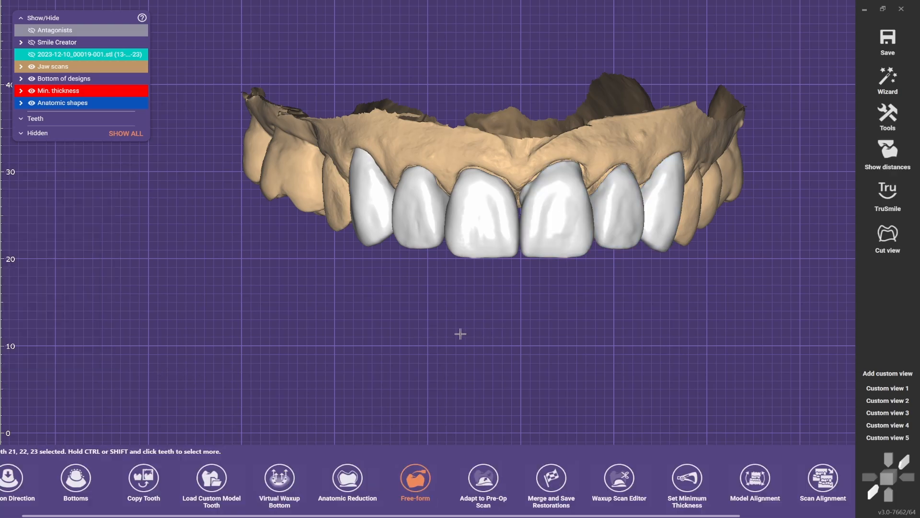
Start Free-Forming with the free brush and reshape the mesial gingival side of tooth 21 using Add/Remove.
right_click(414, 381)
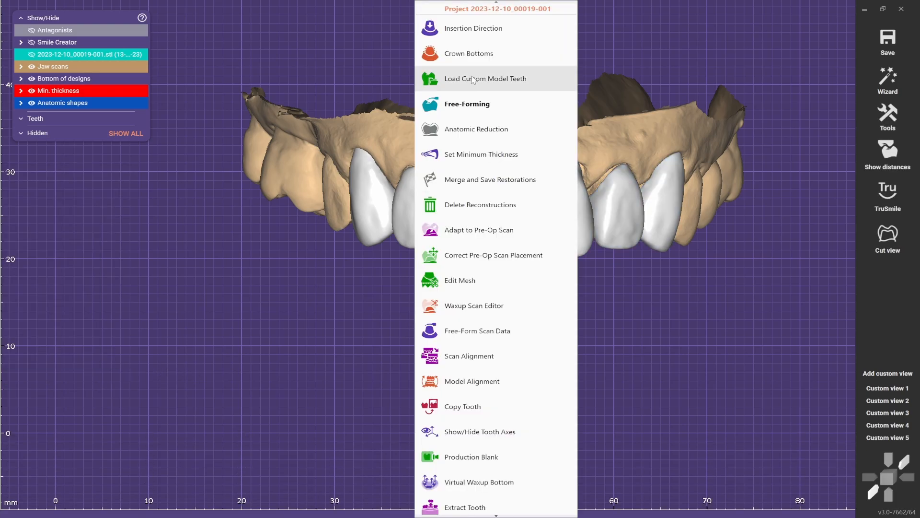
click(477, 110)
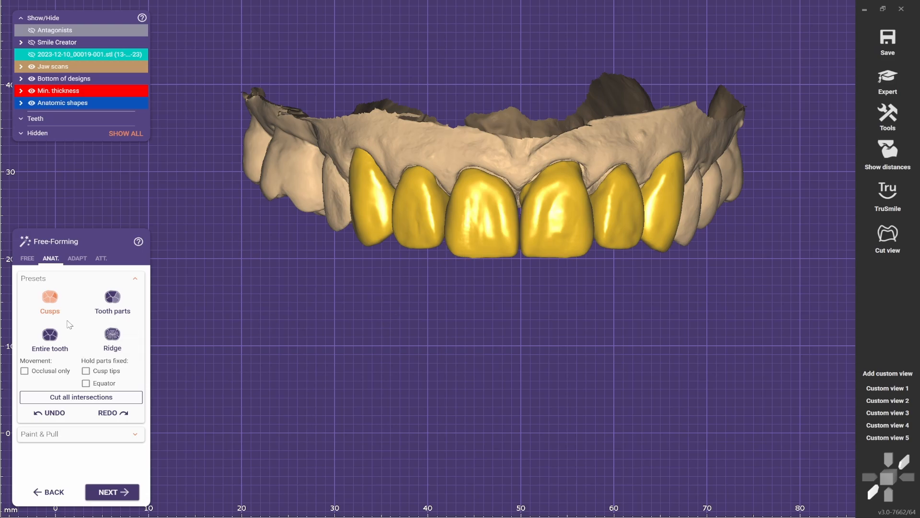
click(29, 258)
scroll(515, 202, up, 8)
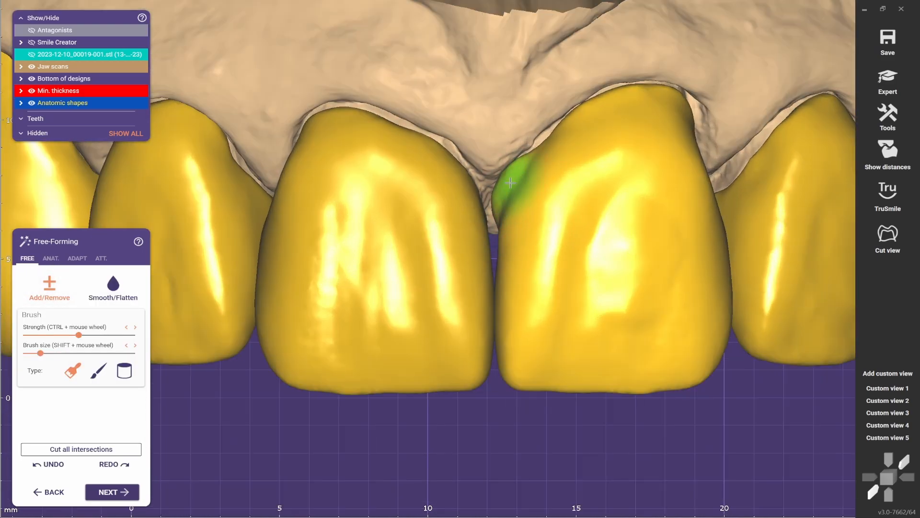
right_drag(513, 191, 521, 202)
middle_drag(523, 201, 483, 217)
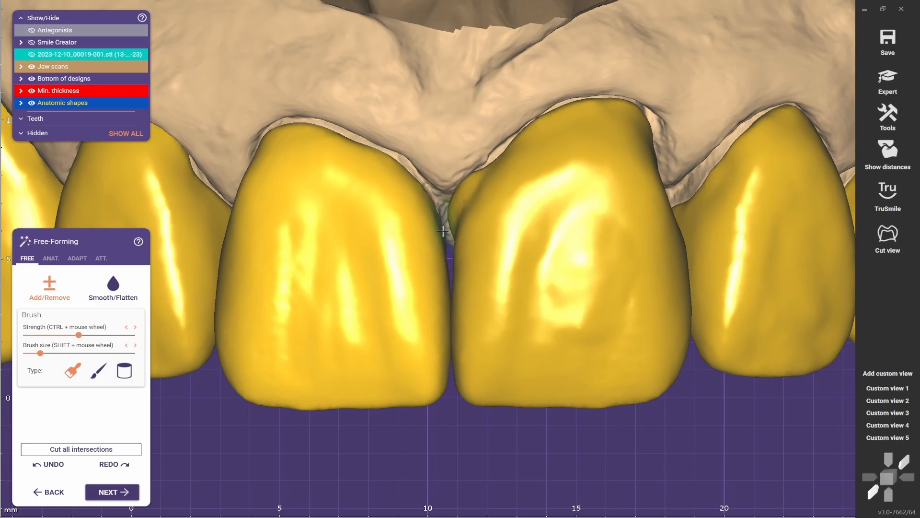
Smooth the mesial gingival edge of tooth 21 and inspect its crown bottom along the margin.
click(113, 285)
middle_drag(369, 187, 431, 189)
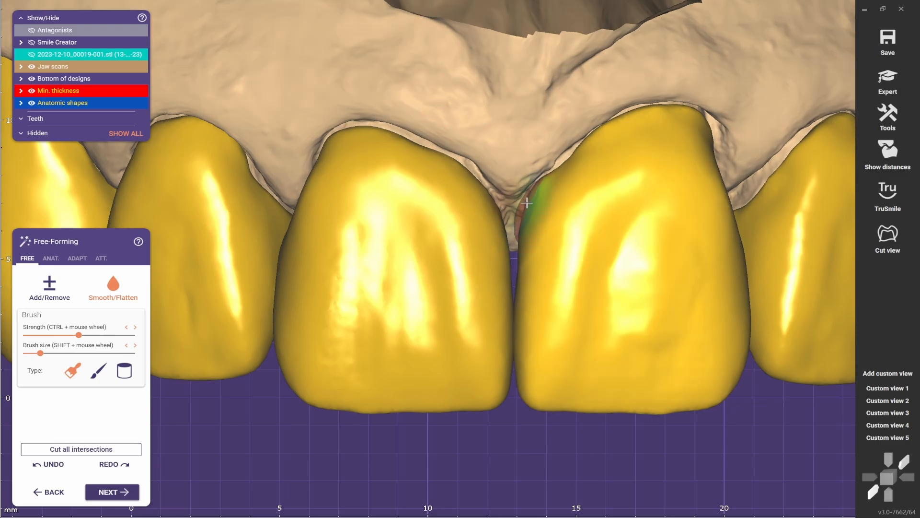
mouse_move(543, 224)
right_down()
mouse_move(551, 168)
mouse_move(507, 212)
mouse_move(496, 139)
mouse_move(529, 195)
right_up()
right_drag(602, 202, 565, 214)
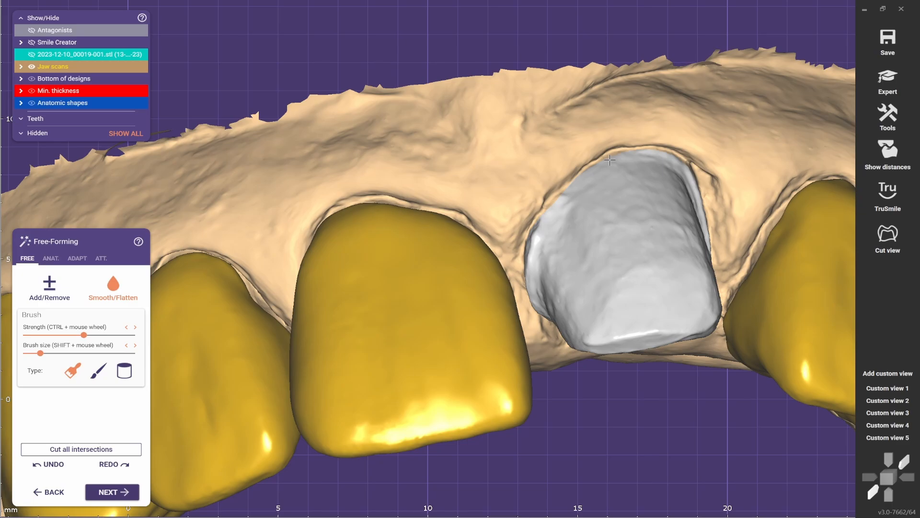
Correct the margin line of tooth 21 on the side facing tooth 11 by moving its control points, and accept it.
click(887, 80)
click(82, 486)
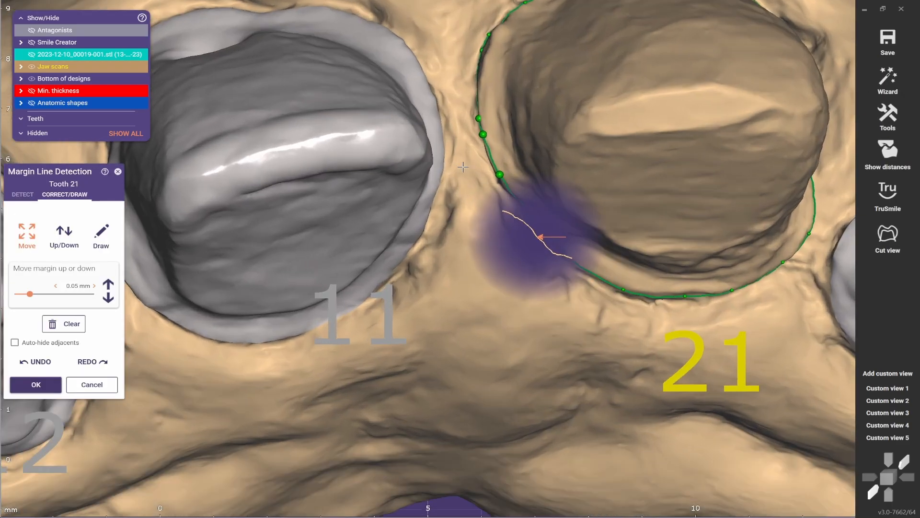
right_drag(463, 167, 481, 180)
scroll(522, 103, up, 3)
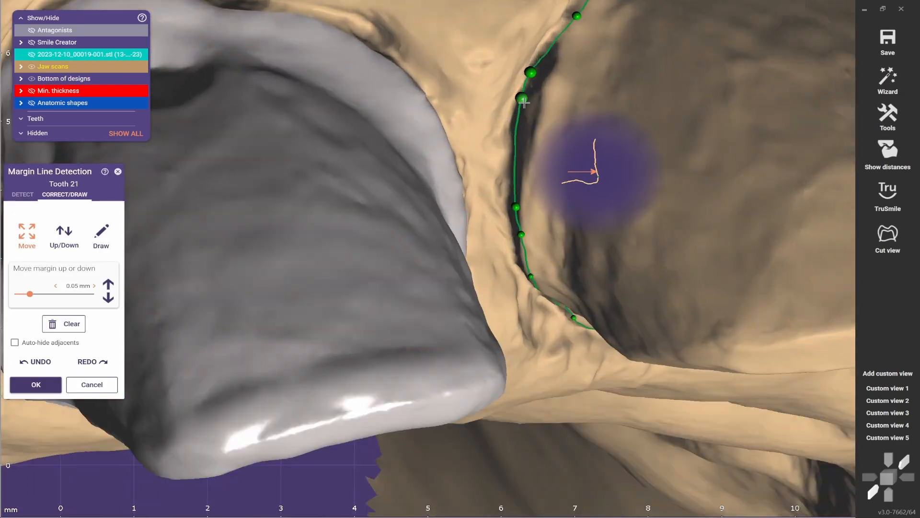
drag(541, 112, 544, 114)
drag(521, 211, 527, 218)
click(525, 238)
click(535, 76)
click(49, 384)
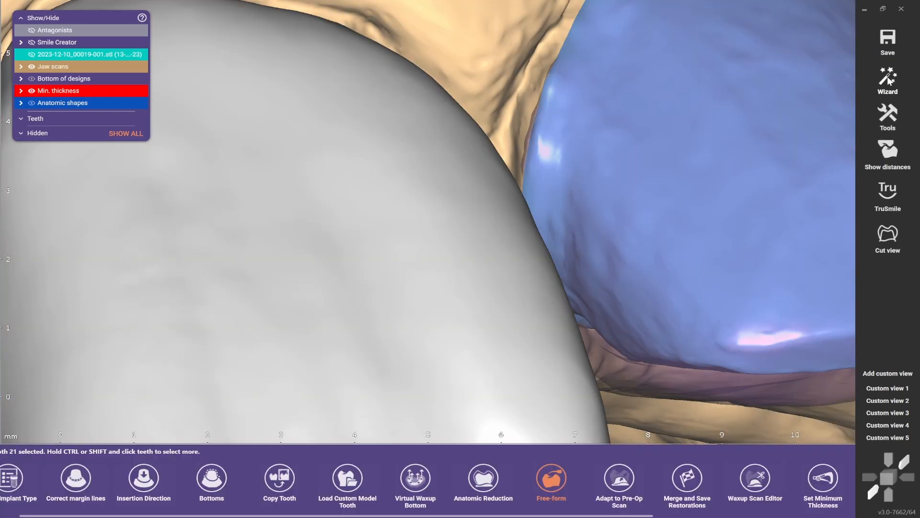
Return to Free-Forming and reshape the mesial palatal side of tooth 21 with a larger Add/Remove brush.
click(888, 79)
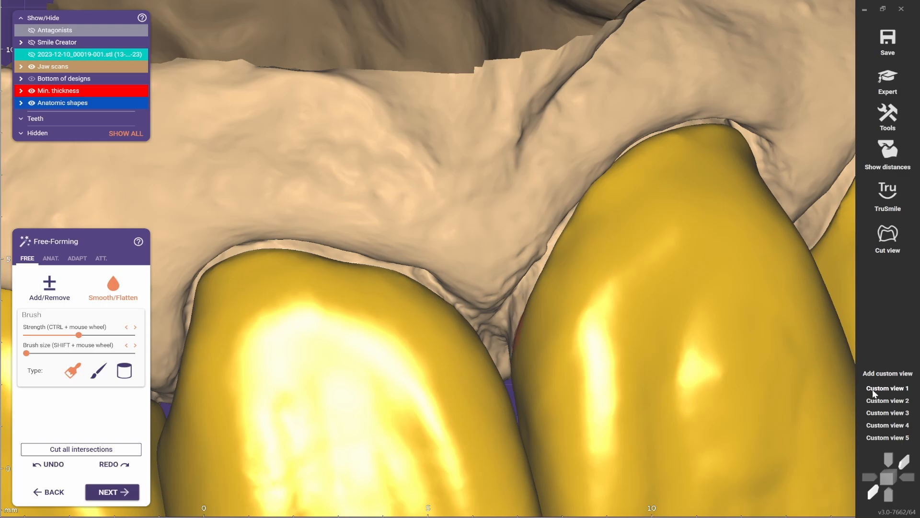
click(874, 389)
scroll(555, 173, up, 3)
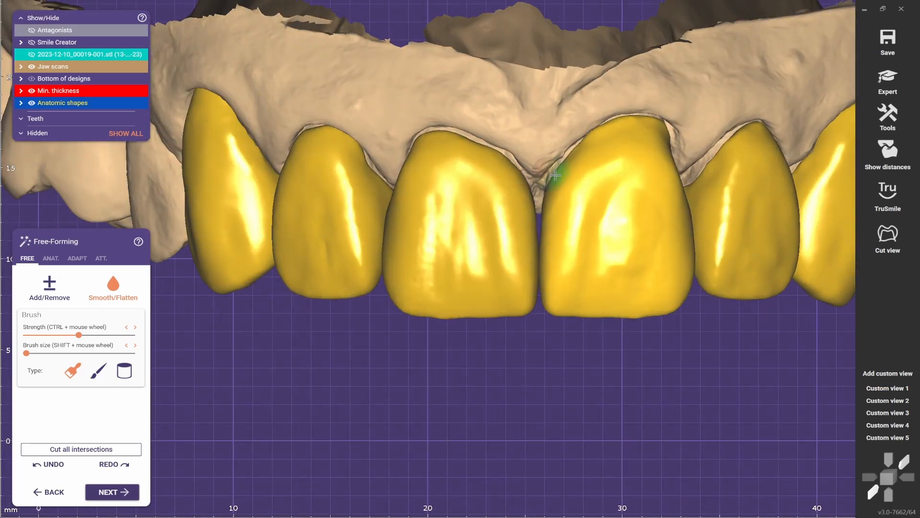
mouse_move(552, 134)
right_down()
mouse_move(465, 158)
mouse_move(463, 100)
right_up()
scroll(463, 144, up, 5)
click(62, 296)
shift+scroll(432, 146, up, 4)
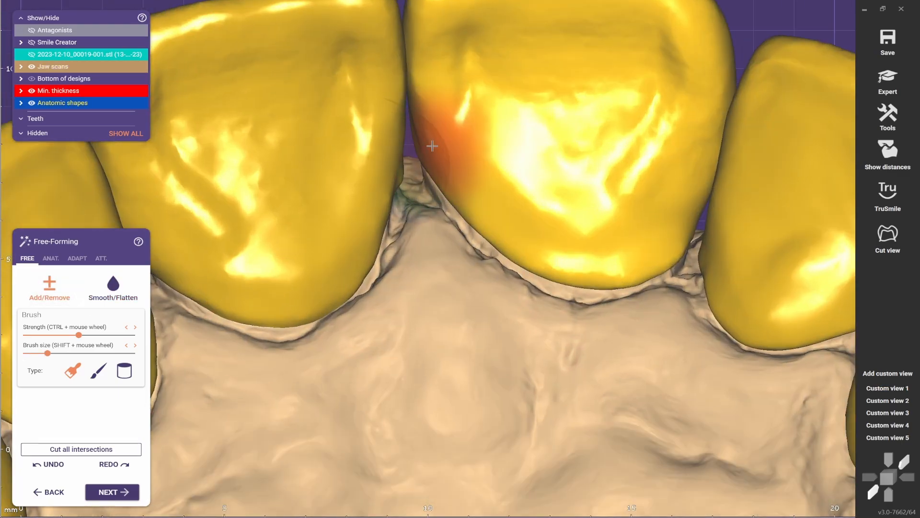
right_drag(431, 154, 455, 210)
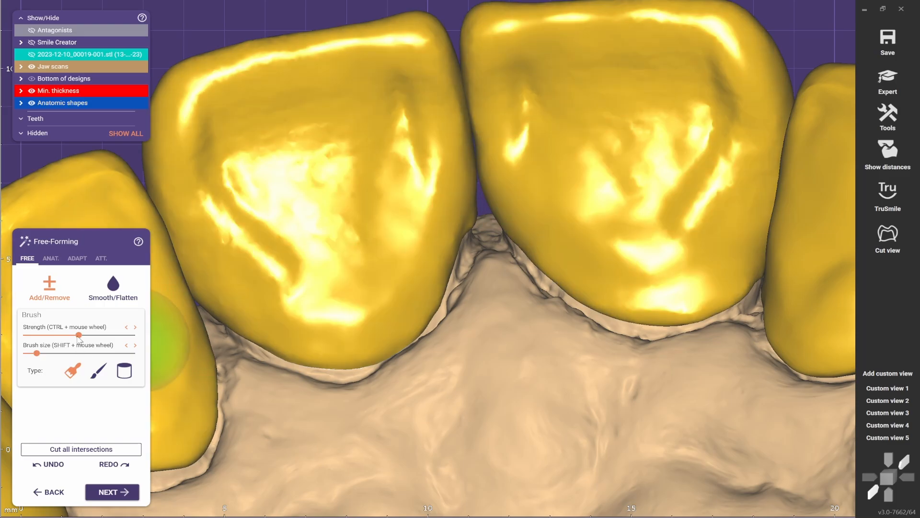
Smooth the mesial palatal surface of tooth 21 beside tooth 11 and touch up its contour with Add/Remove.
click(113, 292)
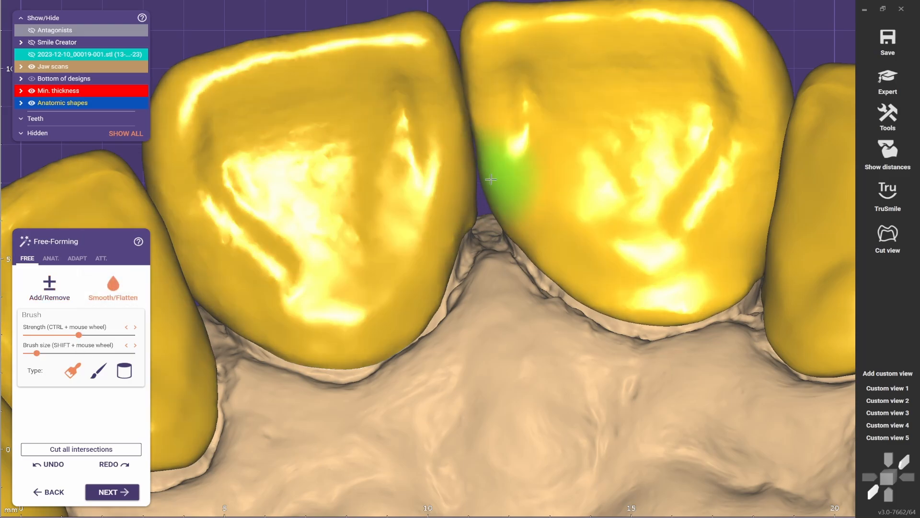
right_drag(491, 179, 465, 230)
scroll(467, 220, up, 3)
click(50, 288)
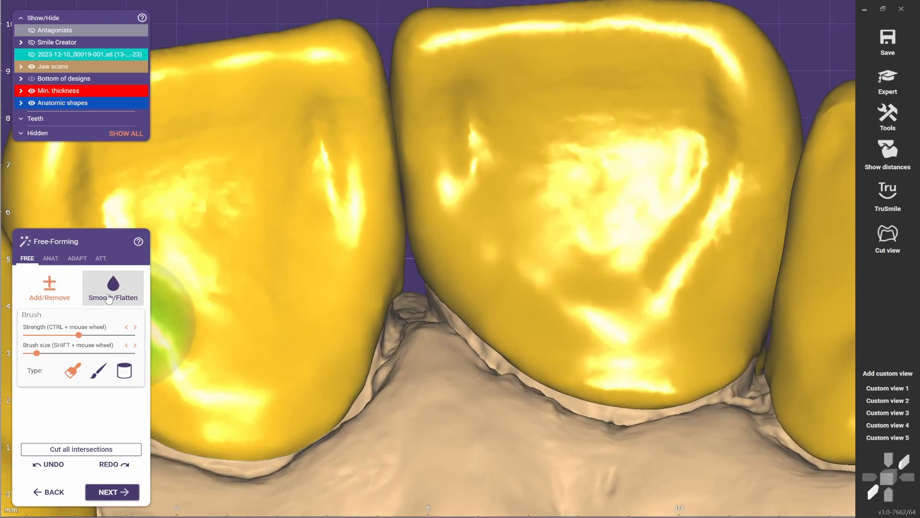
click(112, 292)
Reshape the distal palatal side of tooth 21 next to tooth 22 with Add/Remove and smooth the area.
click(895, 400)
right_drag(569, 362, 576, 322)
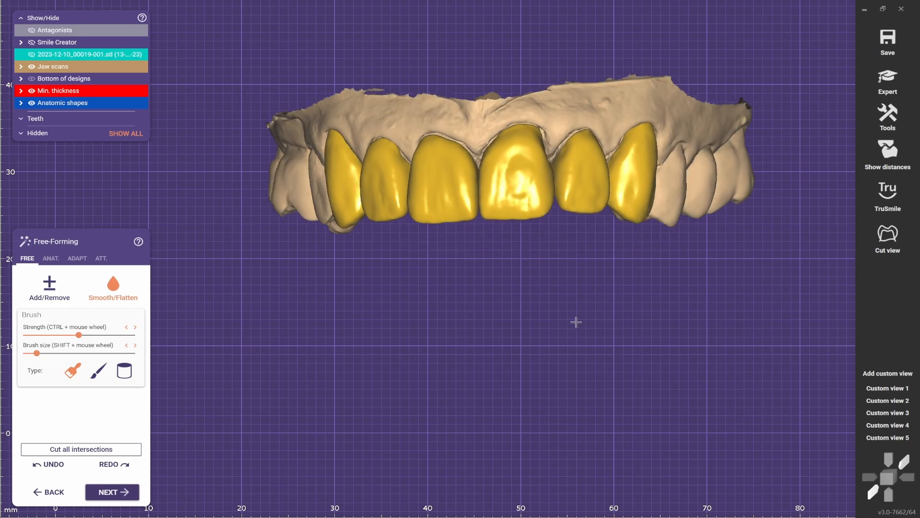
scroll(460, 171, up, 5)
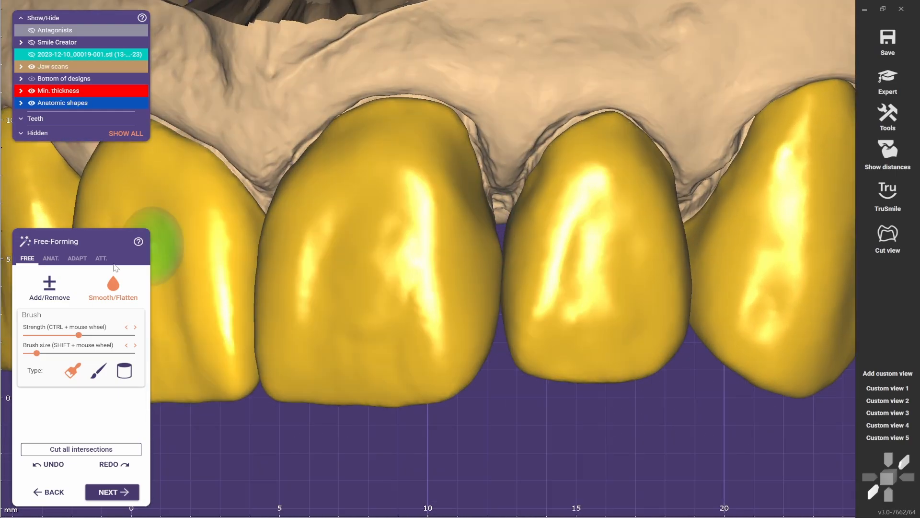
click(49, 288)
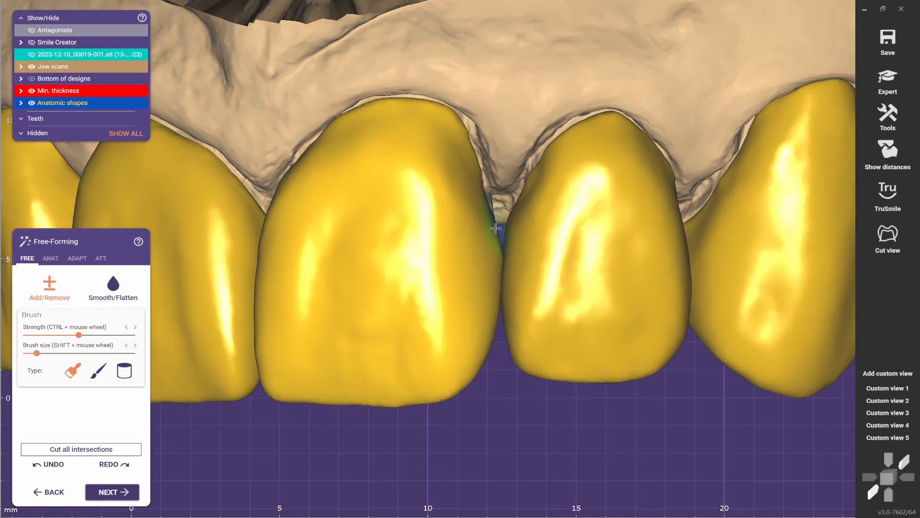
mouse_move(476, 202)
right_down()
mouse_move(517, 188)
mouse_move(431, 292)
mouse_move(431, 125)
right_up()
scroll(431, 244, up, 3)
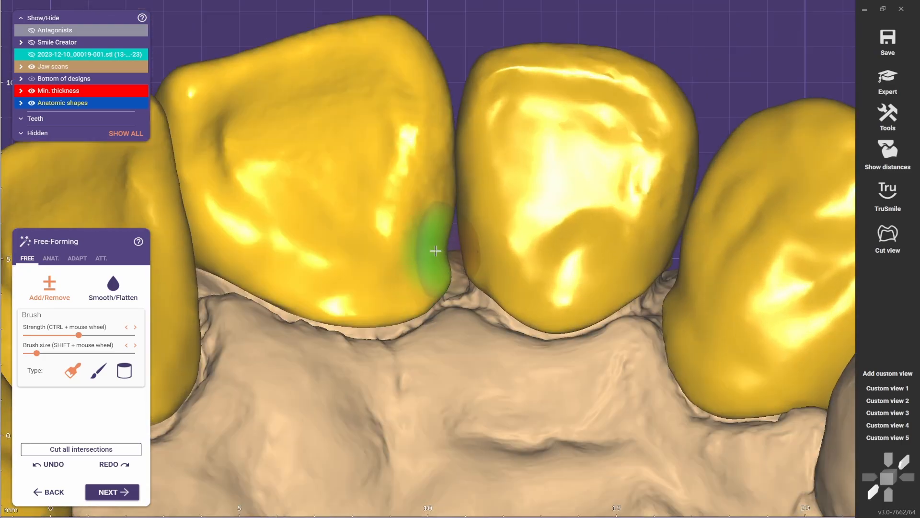
mouse_move(432, 248)
mouse_down()
mouse_move(446, 246)
mouse_move(439, 274)
mouse_up()
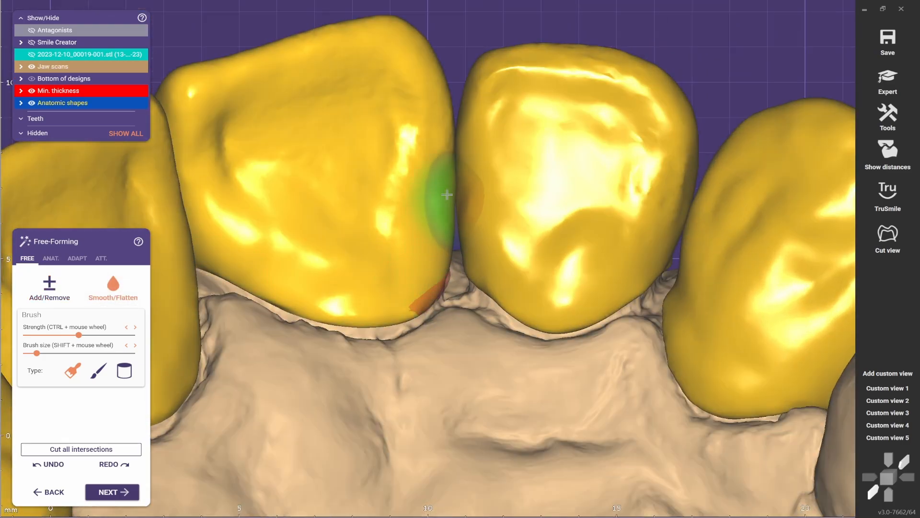
click(49, 285)
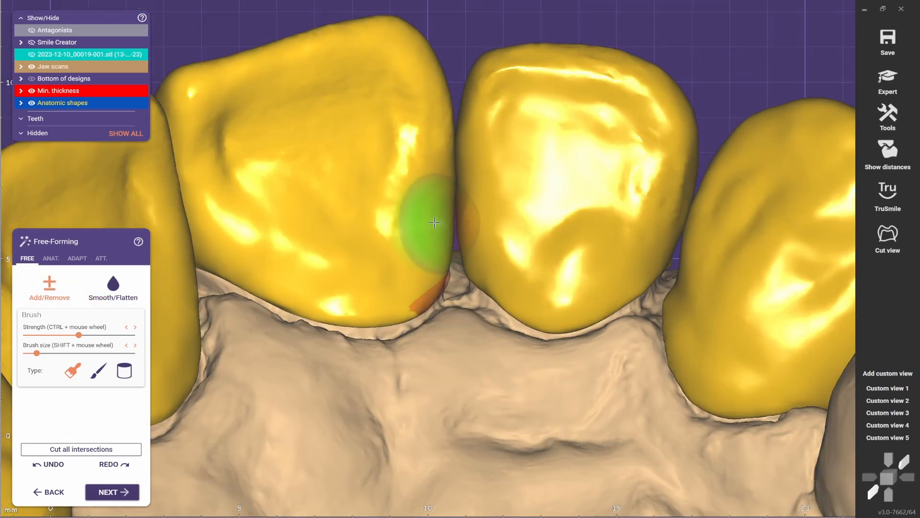
click(113, 287)
Smooth the distal sides of teeth 21 and 22 from the labial side.
click(886, 412)
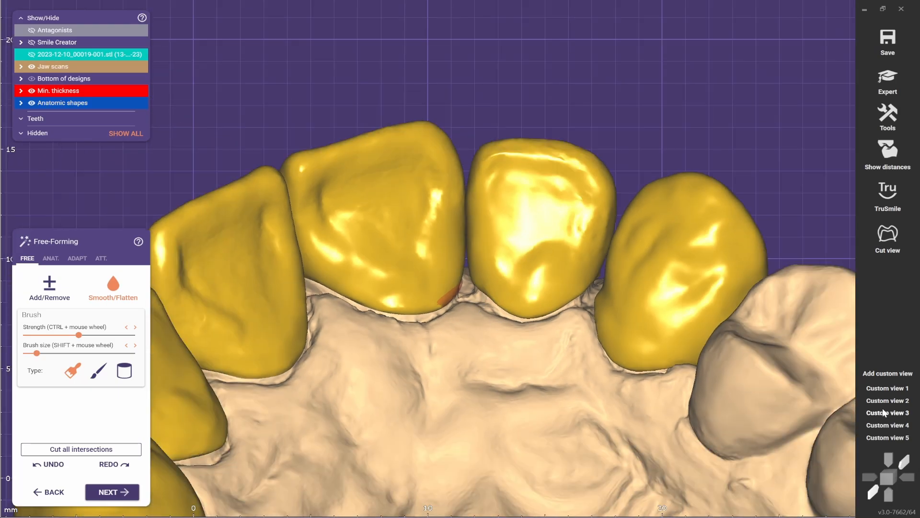
scroll(534, 234, up, 5)
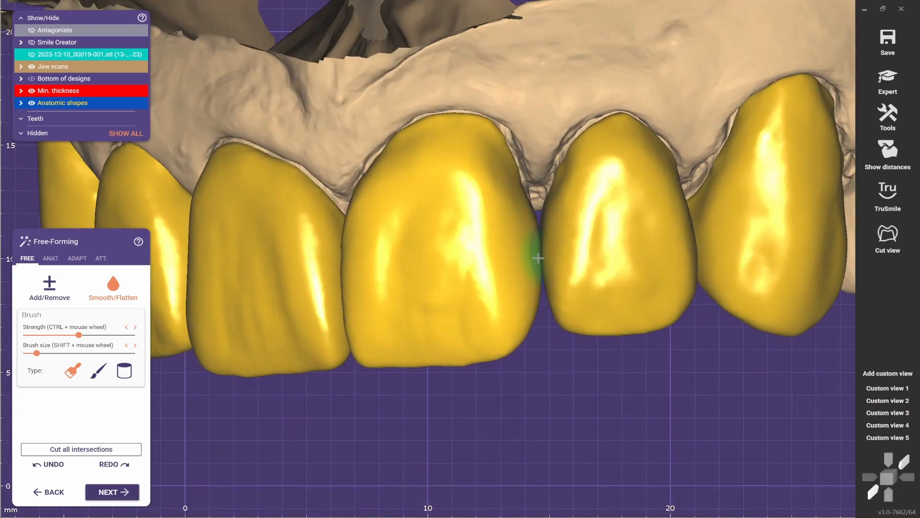
right_drag(538, 258, 507, 279)
scroll(507, 279, down, 2)
right_drag(628, 354, 573, 355)
scroll(484, 250, up, 3)
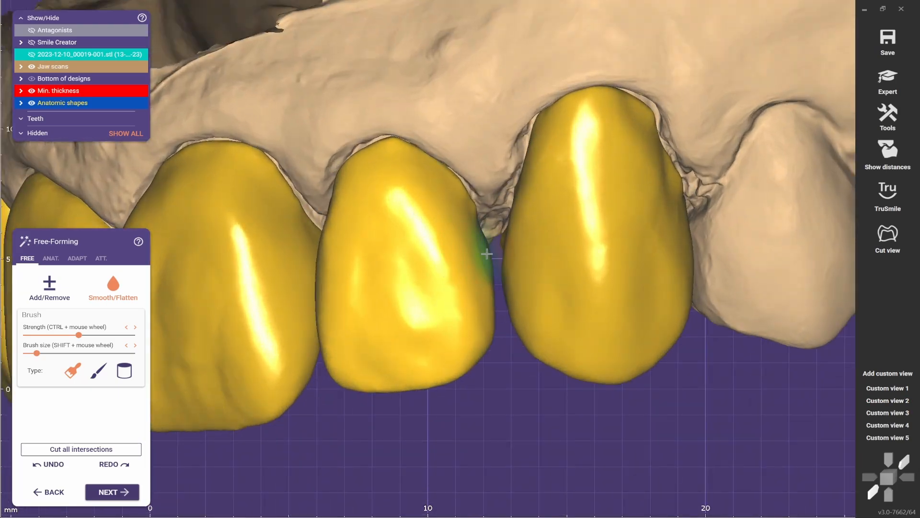
Refine the palatal surface of tooth 23 with the Add/Remove brush.
scroll(493, 378, down, 1)
right_drag(492, 378, 489, 223)
scroll(503, 245, down, 1)
scroll(534, 168, up, 2)
scroll(581, 88, up, 2)
click(54, 289)
scroll(532, 164, up, 1)
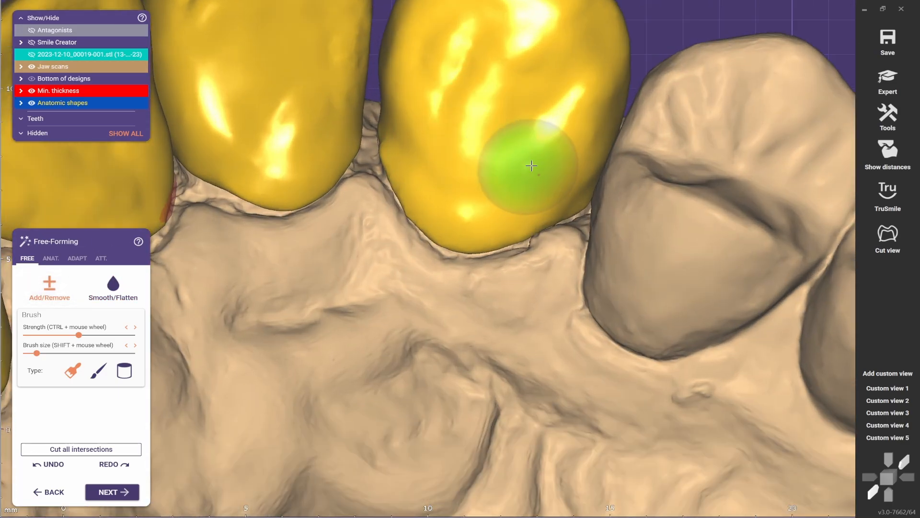
scroll(532, 164, up, 1)
right_drag(532, 164, 523, 149)
scroll(553, 175, down, 6)
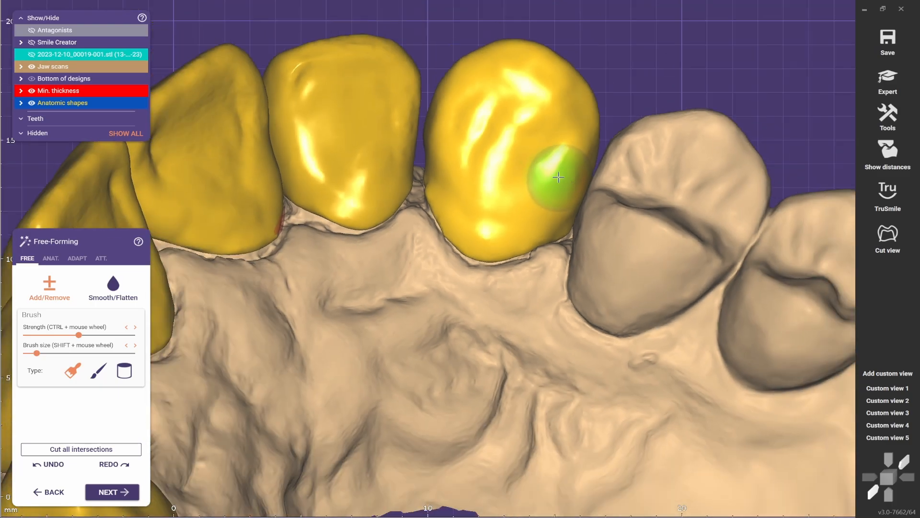
scroll(557, 175, up, 3)
scroll(566, 192, down, 4)
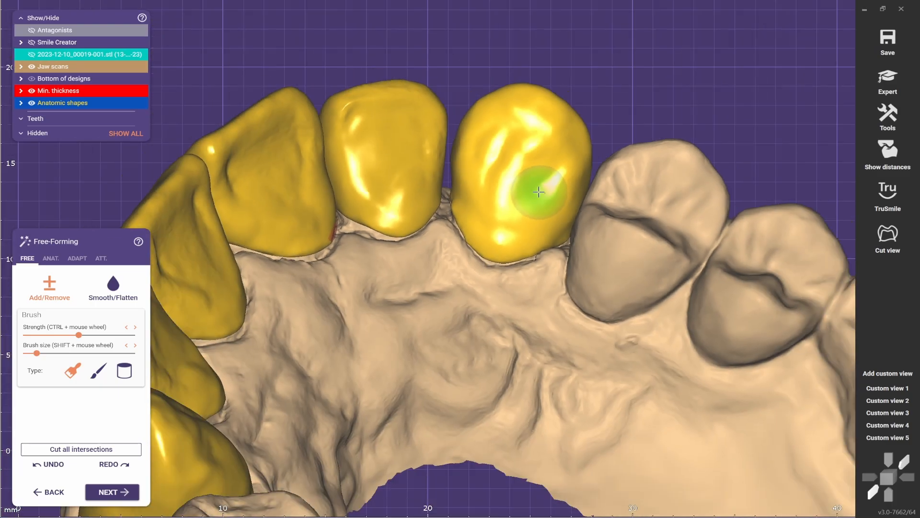
Adjust the facing sides of teeth 22 and 23 to narrow the gap between them, using the anatomic Tooth parts preset.
right_drag(392, 259, 397, 295)
scroll(398, 292, down, 3)
scroll(473, 144, up, 3)
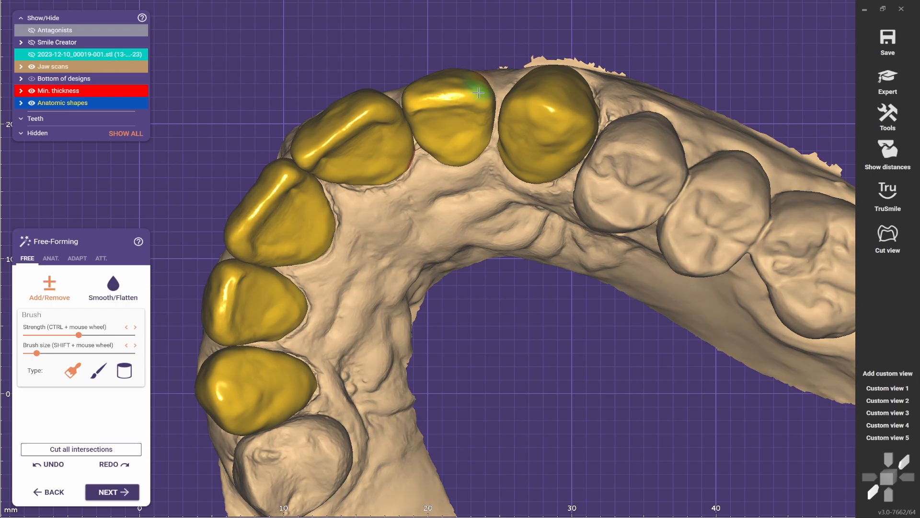
scroll(421, 133, up, 3)
click(50, 259)
scroll(527, 158, up, 6)
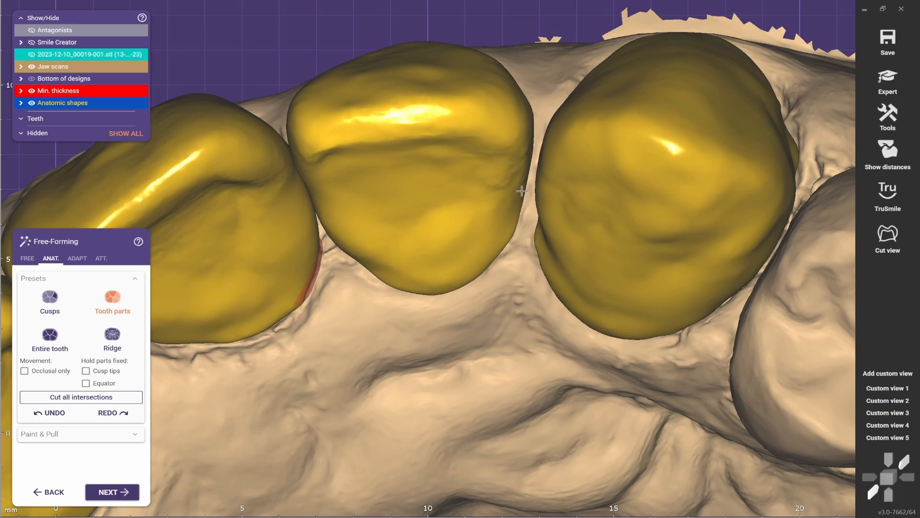
right_drag(522, 191, 544, 208)
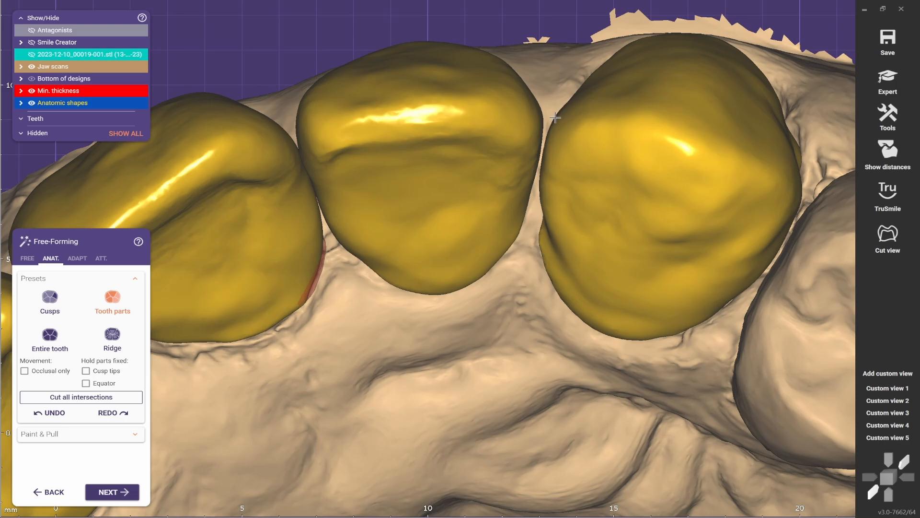
right_drag(555, 118, 485, 227)
scroll(485, 227, up, 3)
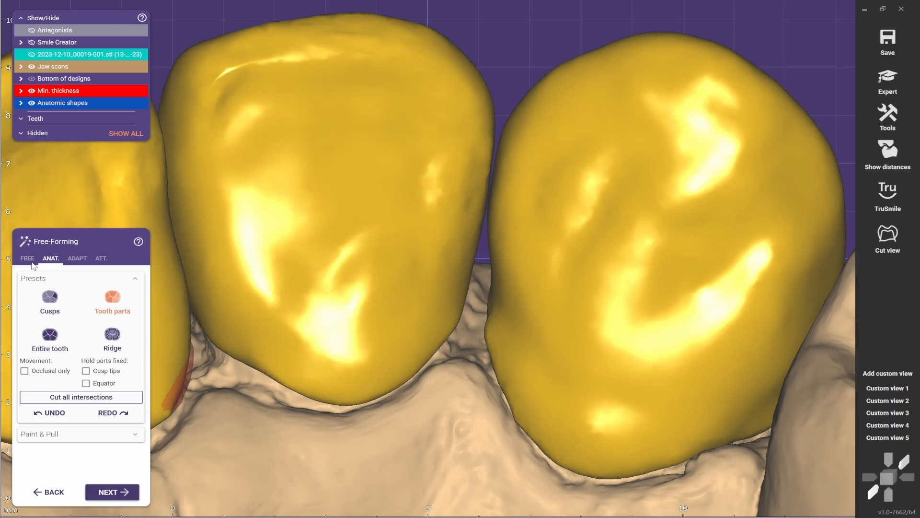
Build up the mesial palatal side of tooth 23 beside tooth 22 with a slightly larger Add/Remove brush.
click(27, 258)
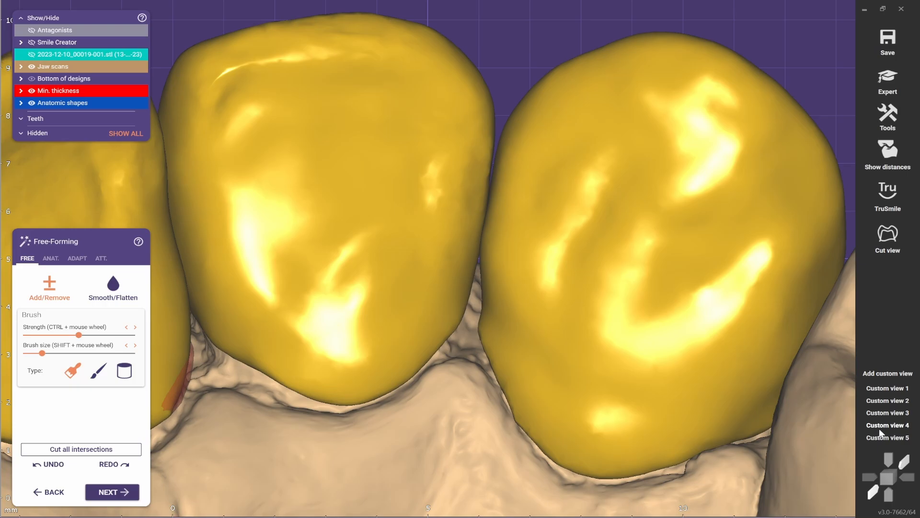
click(873, 491)
right_drag(767, 374, 604, 306)
scroll(468, 232, up, 7)
scroll(463, 225, up, 2)
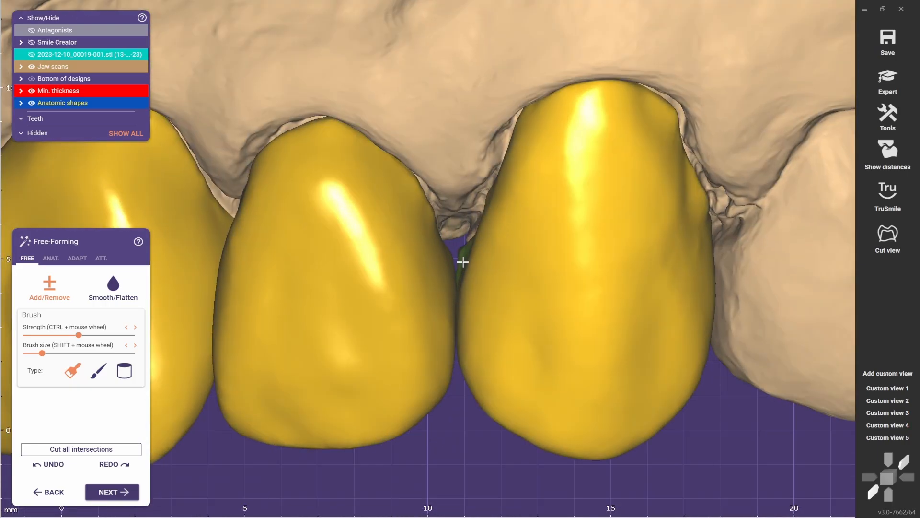
Smooth the mesial palatal side of tooth 23 next to tooth 22.
click(113, 287)
click(904, 462)
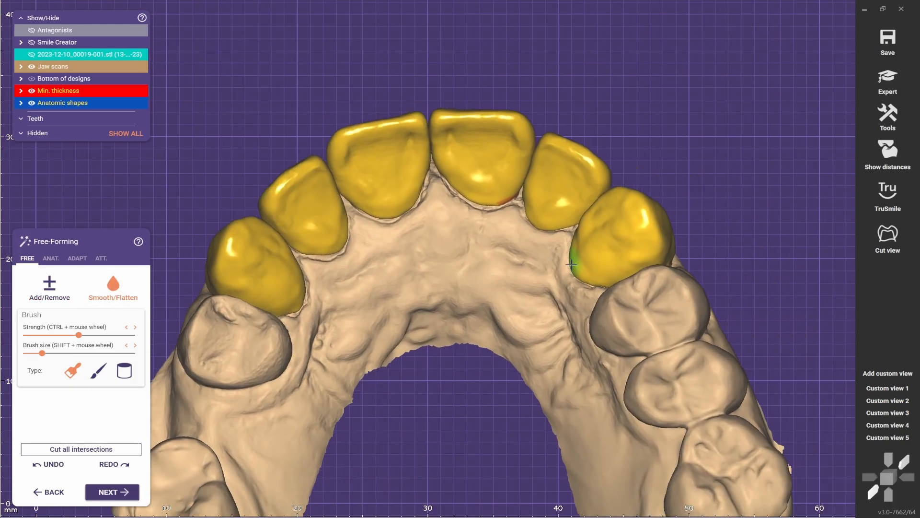
scroll(575, 261, up, 7)
scroll(473, 289, down, 3)
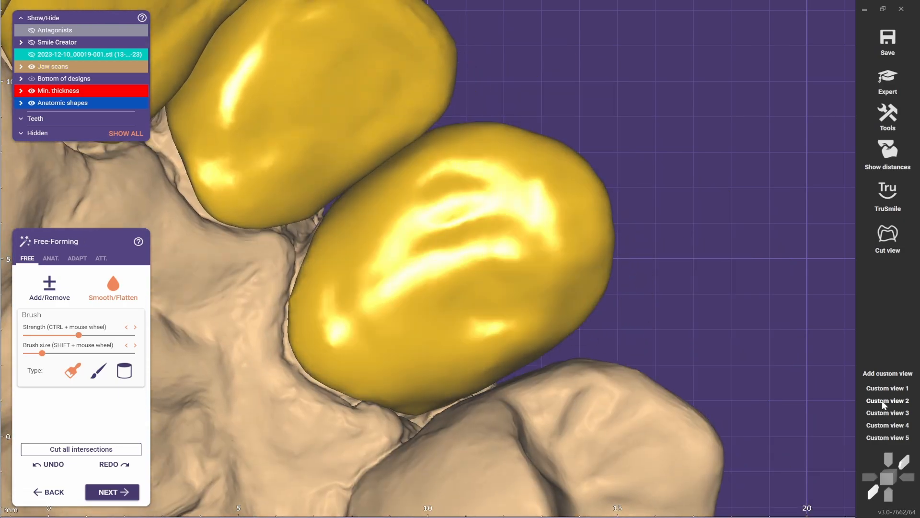
click(877, 401)
click(903, 461)
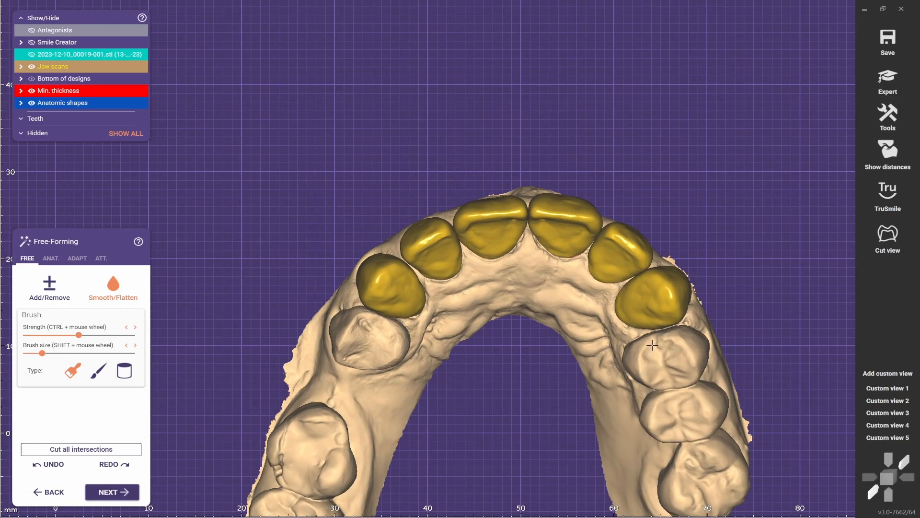
scroll(590, 243, up, 6)
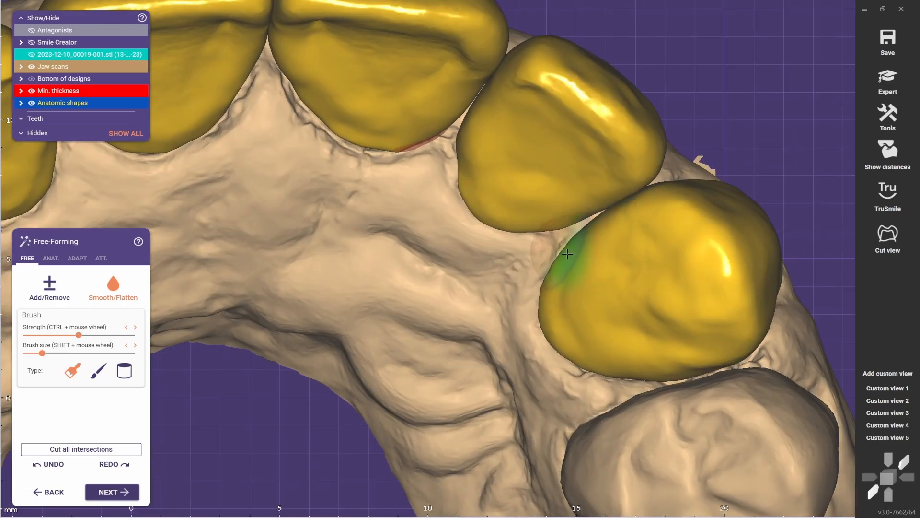
scroll(567, 254, down, 3)
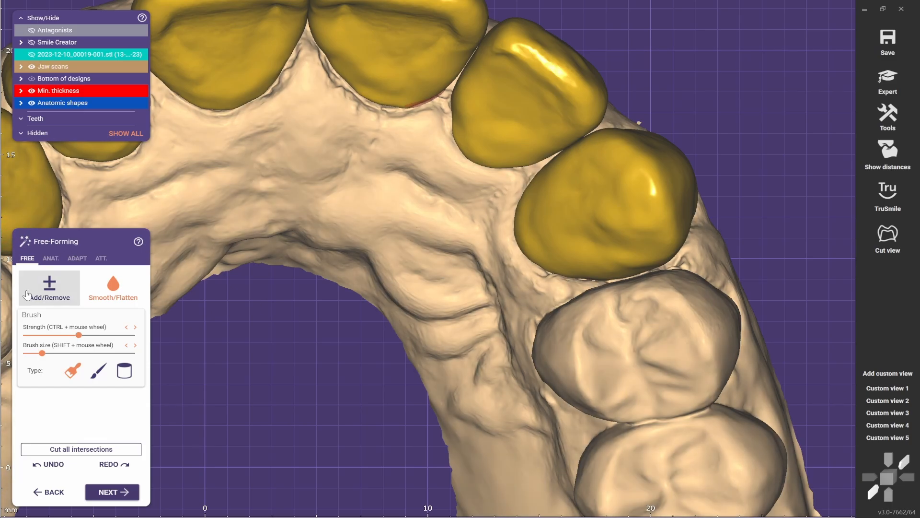
Examine the shape and symmetry of all six restorations from the labial side.
right_drag(578, 254, 456, 273)
scroll(517, 216, down, 4)
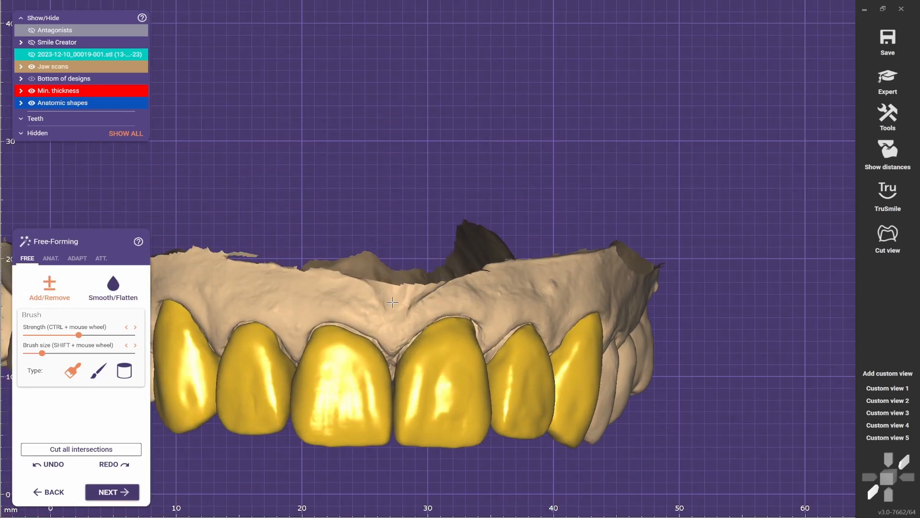
middle_drag(455, 273, 536, 110)
right_drag(670, 336, 599, 337)
middle_drag(599, 338, 655, 314)
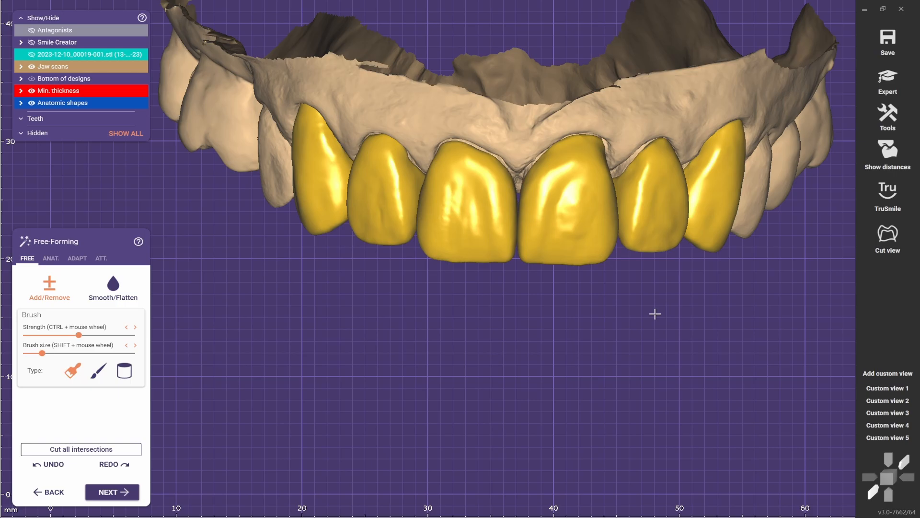
Smooth the palatal side of tooth 22 and touch up the neighbouring contours with Add/Remove.
click(896, 399)
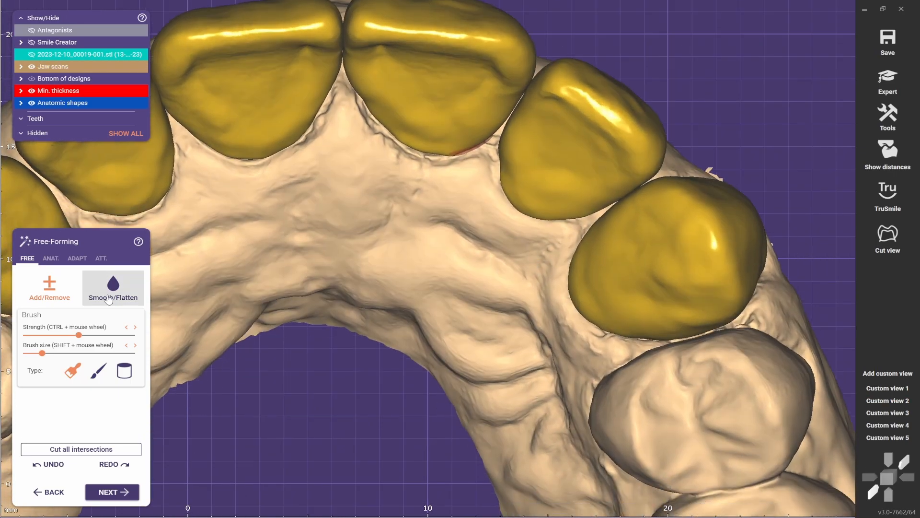
click(109, 299)
right_drag(513, 156, 508, 165)
click(30, 285)
scroll(566, 87, up, 5)
scroll(456, 192, down, 3)
middle_drag(453, 258, 427, 135)
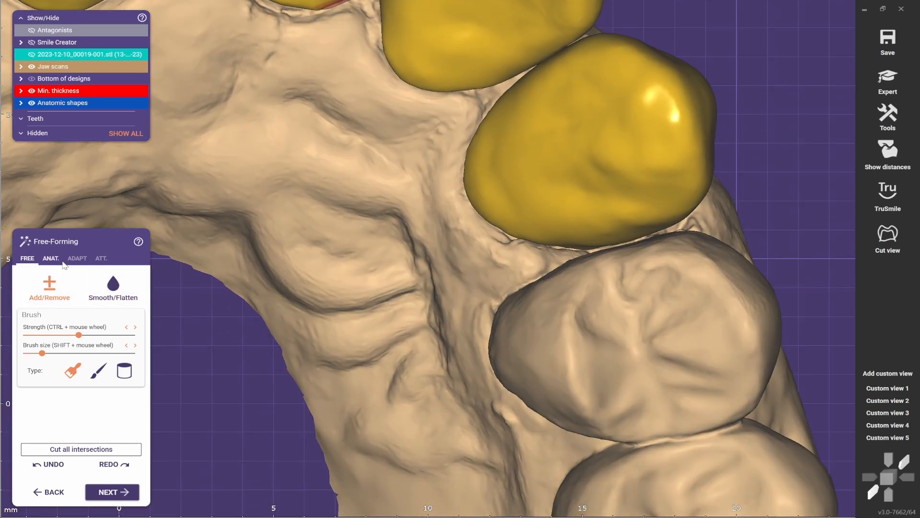
Adjust the distal side of tooth 23 toward the premolar with Tooth parts and smooth its distal labial edge with a larger brush.
click(51, 258)
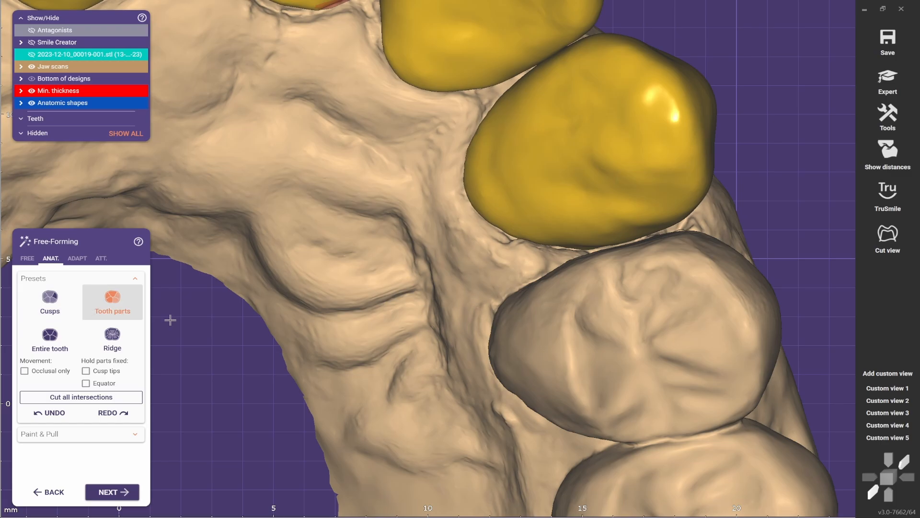
scroll(653, 221, up, 2)
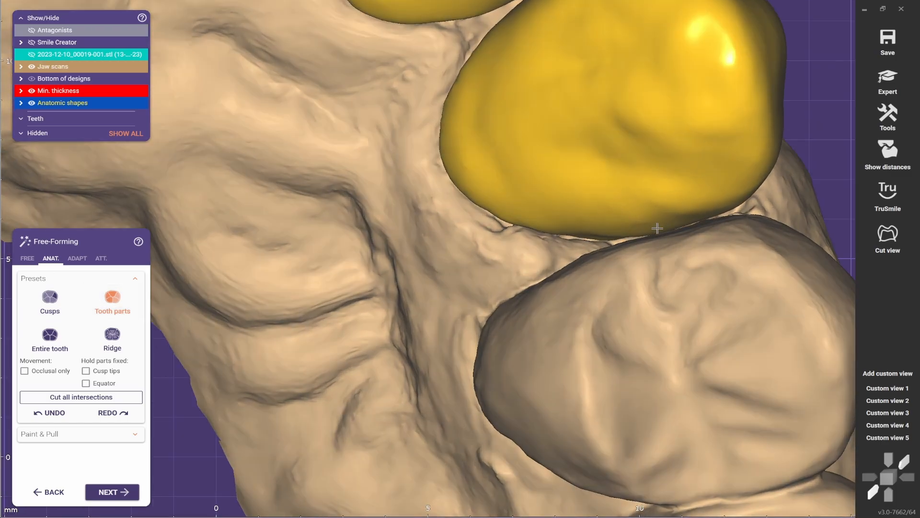
scroll(675, 213, down, 3)
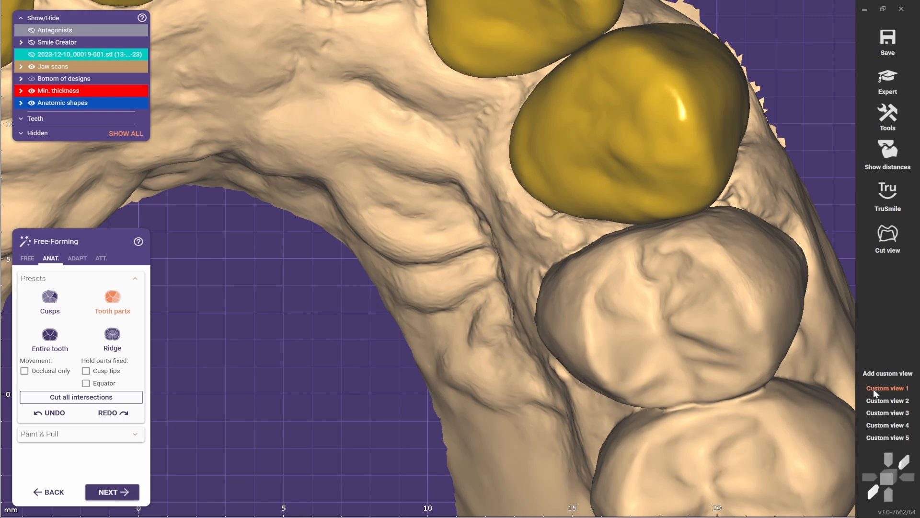
click(874, 390)
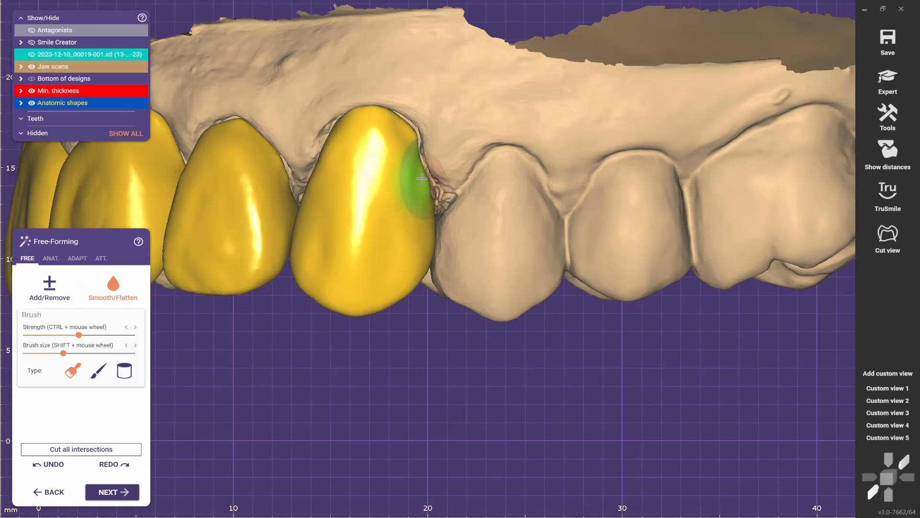
scroll(422, 178, down, 2)
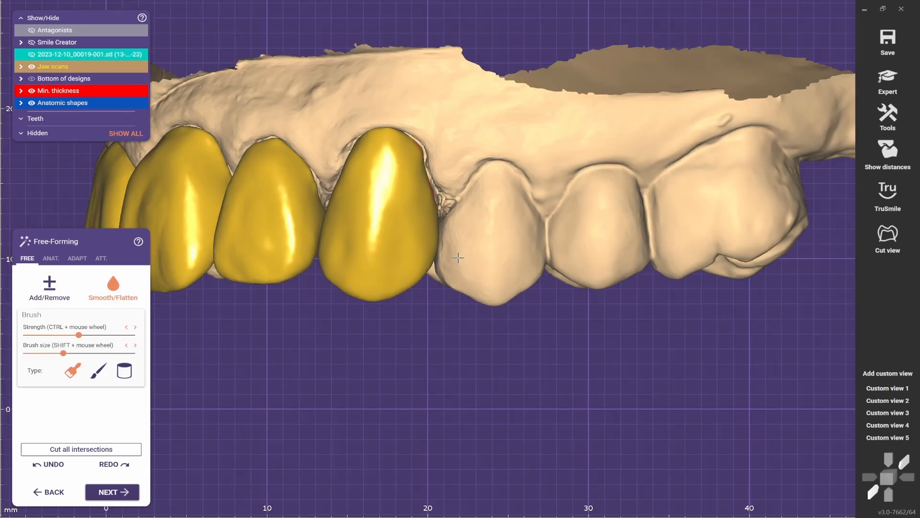
Adjust the contact between teeth 12 and 13 with the anatomic Tooth parts preset.
right_drag(434, 398, 441, 306)
mouse_move(359, 362)
middle_down()
mouse_move(517, 253)
mouse_move(560, 190)
middle_up()
scroll(560, 189, down, 3)
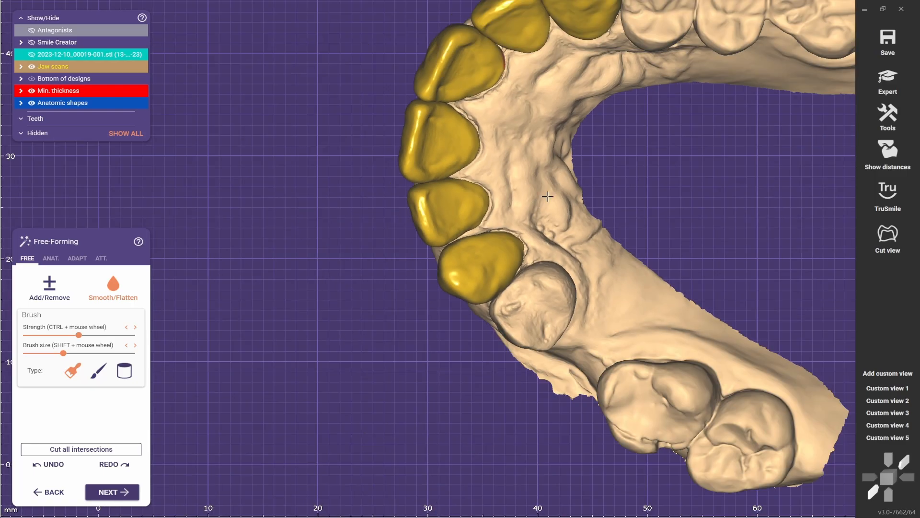
mouse_move(551, 216)
right_down()
mouse_move(288, 307)
mouse_move(117, 287)
right_up()
scroll(450, 151, up, 5)
right_drag(288, 260, 522, 201)
middle_drag(572, 281, 484, 276)
right_drag(485, 282, 485, 276)
scroll(485, 276, up, 2)
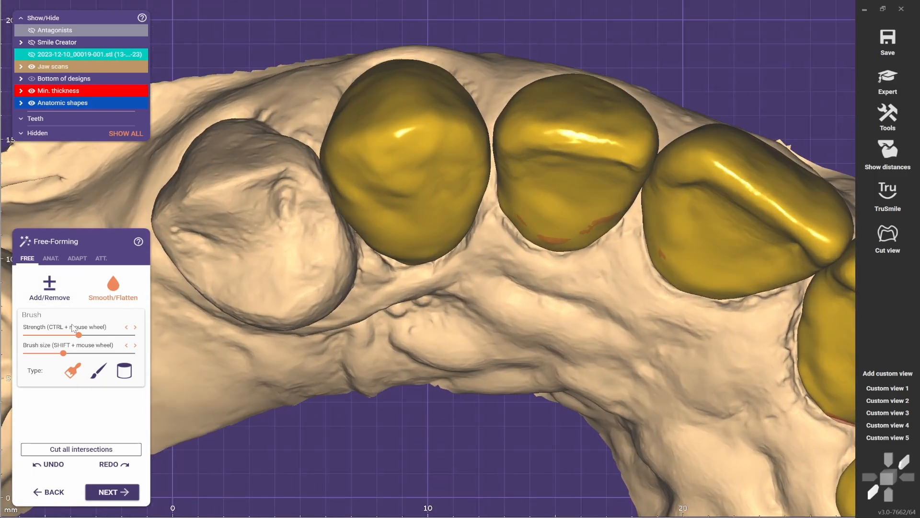
click(50, 261)
click(109, 306)
scroll(471, 119, up, 3)
right_drag(477, 143, 460, 273)
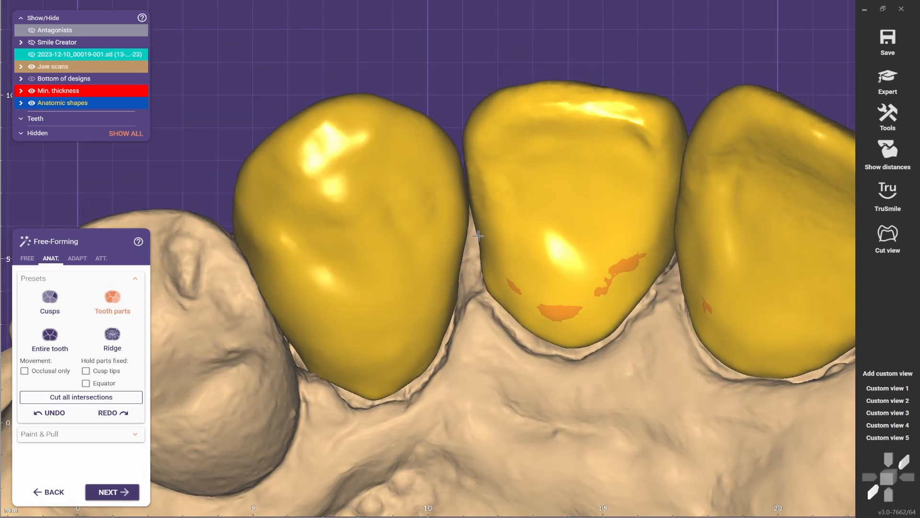
right_drag(481, 251, 450, 239)
right_drag(514, 183, 462, 289)
Reshape the distal palatal side of tooth 12 beside tooth 13 with the Add/Remove brush.
click(27, 258)
scroll(472, 182, up, 3)
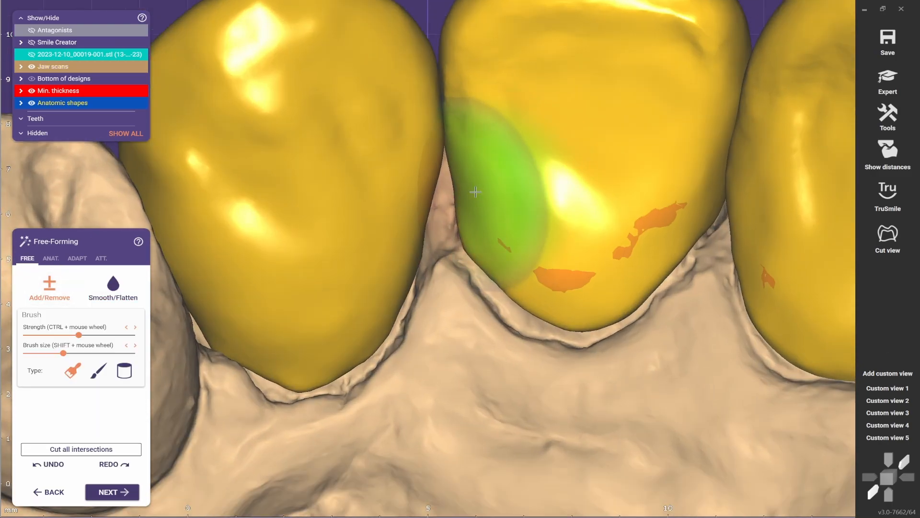
scroll(468, 163, up, 2)
scroll(468, 159, down, 4)
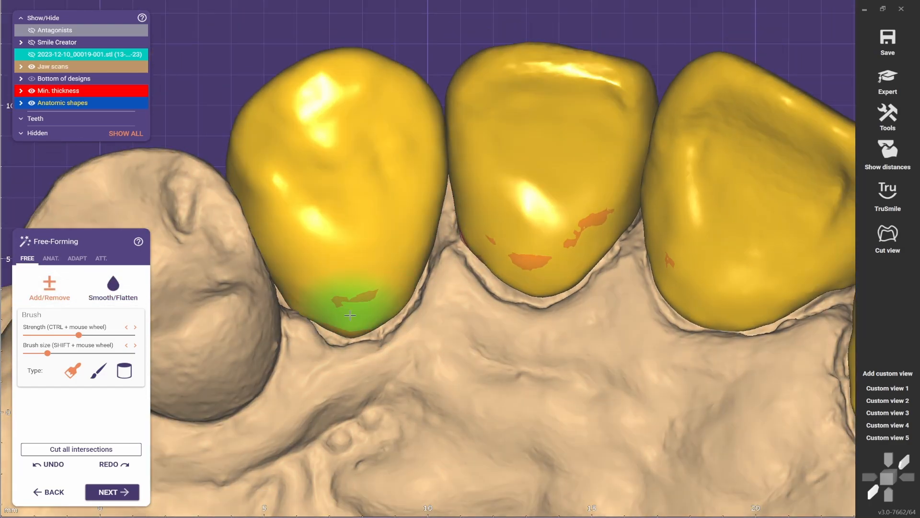
Build up the thin palatal area near the margin of tooth 13 with a smaller Add/Remove brush.
drag(350, 315, 331, 302)
right_drag(331, 303, 379, 226)
scroll(379, 227, down, 2)
scroll(364, 187, up, 2)
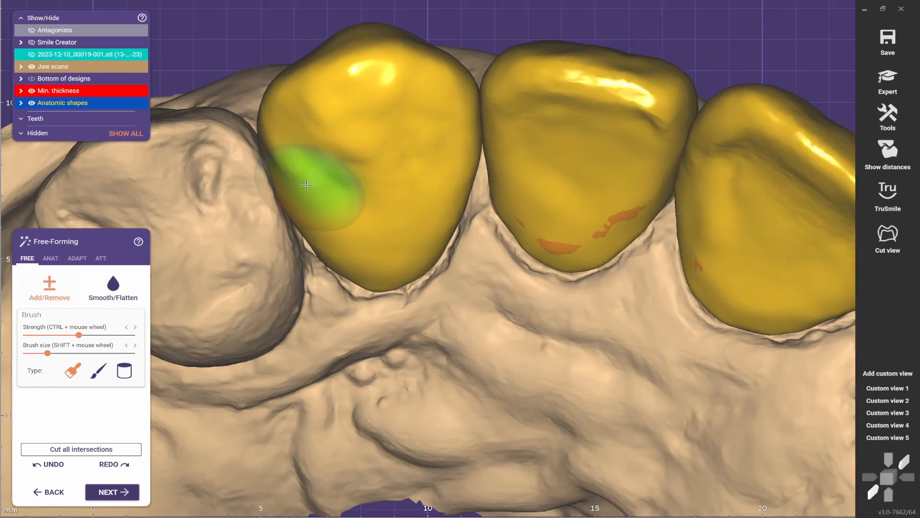
Smooth the distal palatal side of tooth 13 with a reduced brush size and check the restorations from the front.
shift+scroll(307, 179, down, 3)
click(113, 288)
click(873, 492)
scroll(563, 272, up, 2)
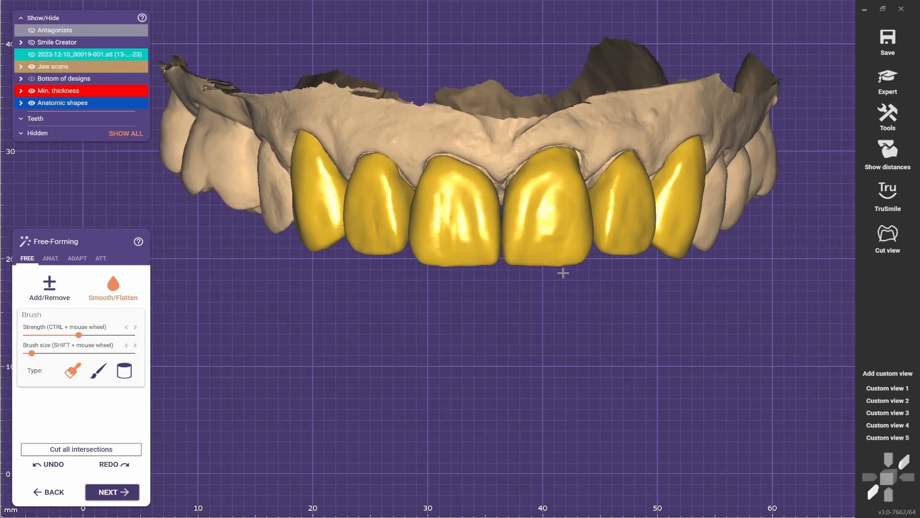
scroll(563, 271, down, 2)
Hide the jaw scans and turn the restorations to expose their inner surfaces.
click(56, 294)
scroll(581, 162, up, 4)
right_drag(581, 162, 462, 241)
scroll(474, 206, up, 2)
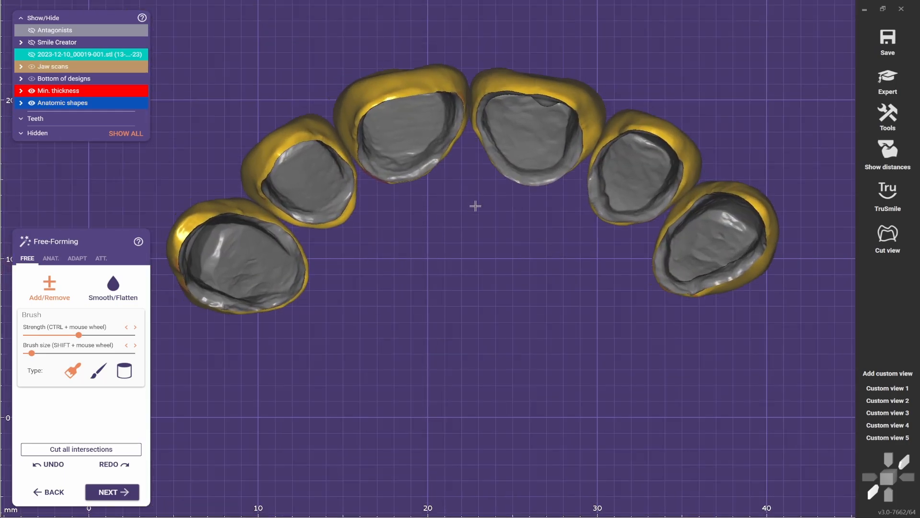
Shift tooth 11 slightly toward the labial side as an entire tooth, judging its position against tooth 21 from the incisal view.
click(50, 258)
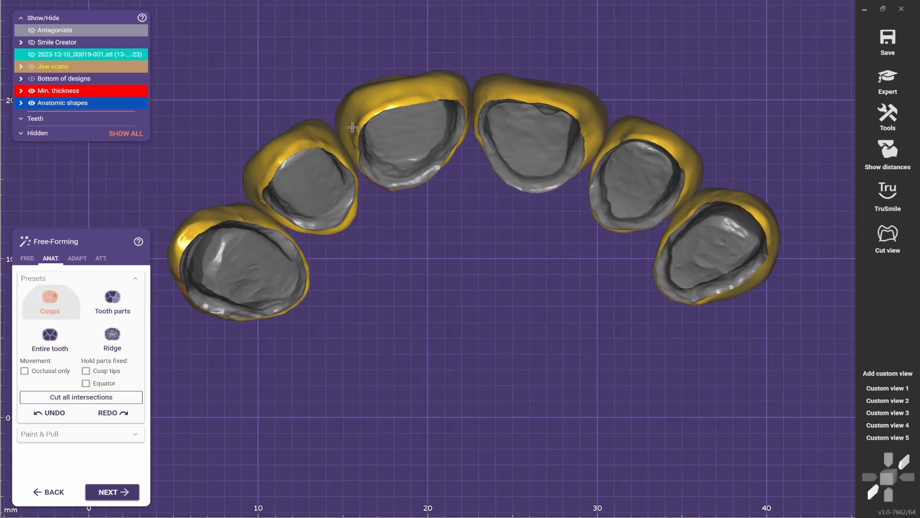
scroll(352, 127, up, 2)
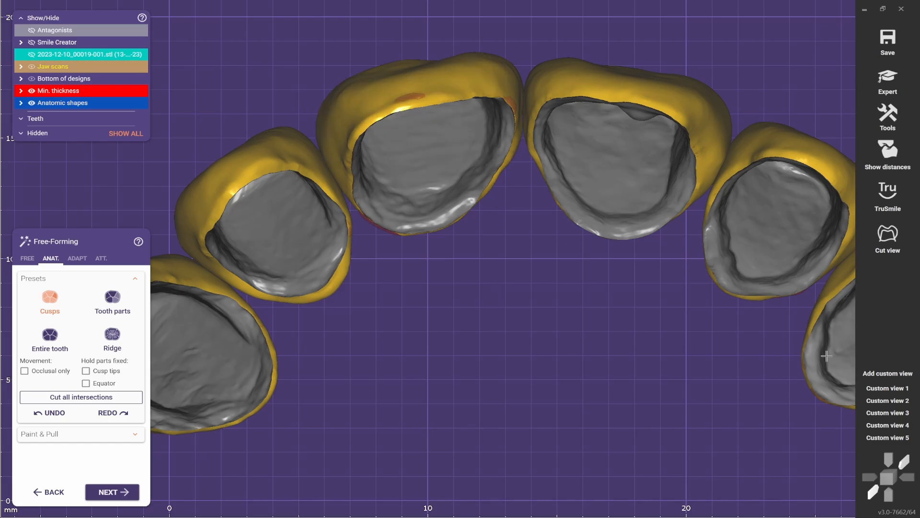
click(887, 400)
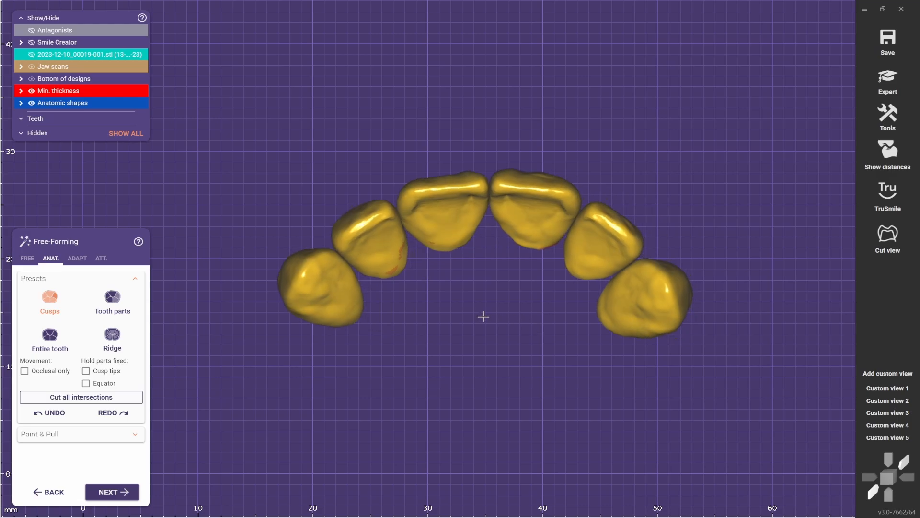
click(46, 330)
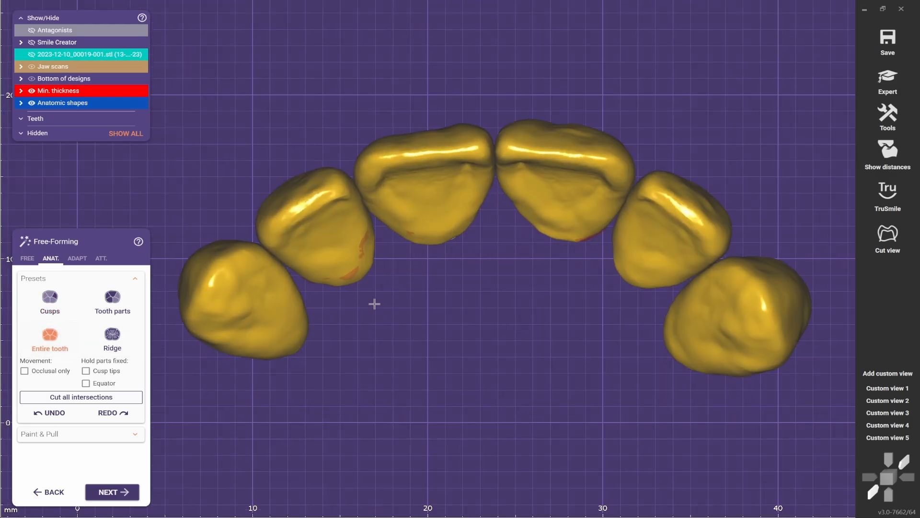
scroll(417, 157, up, 2)
drag(430, 153, 431, 146)
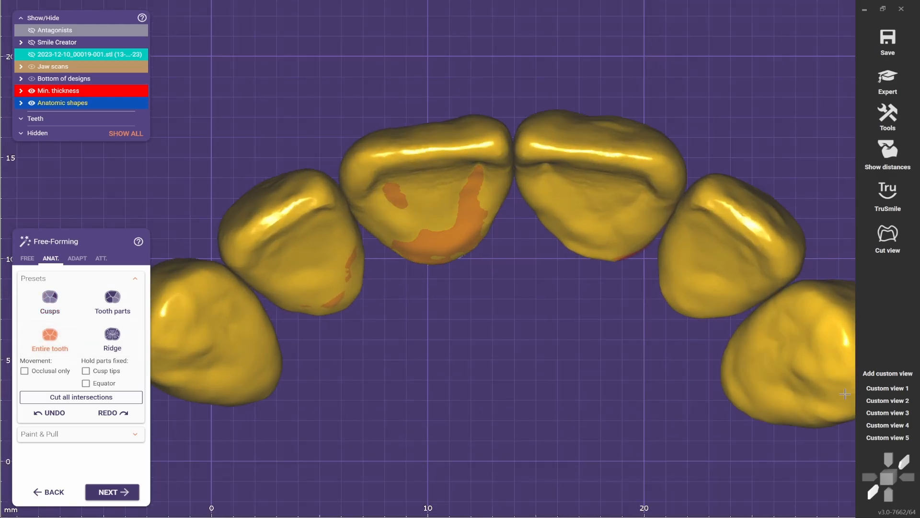
Show the jaw scans again and bring the six front restorations back to a front view.
scroll(538, 268, down, 5)
scroll(547, 343, up, 2)
key(j)
right_drag(515, 310, 522, 427)
scroll(577, 357, down, 4)
scroll(546, 287, up, 5)
Reshape the labial cervical margin of tooth 21 with a small Add/Remove brush at reduced strength.
click(27, 258)
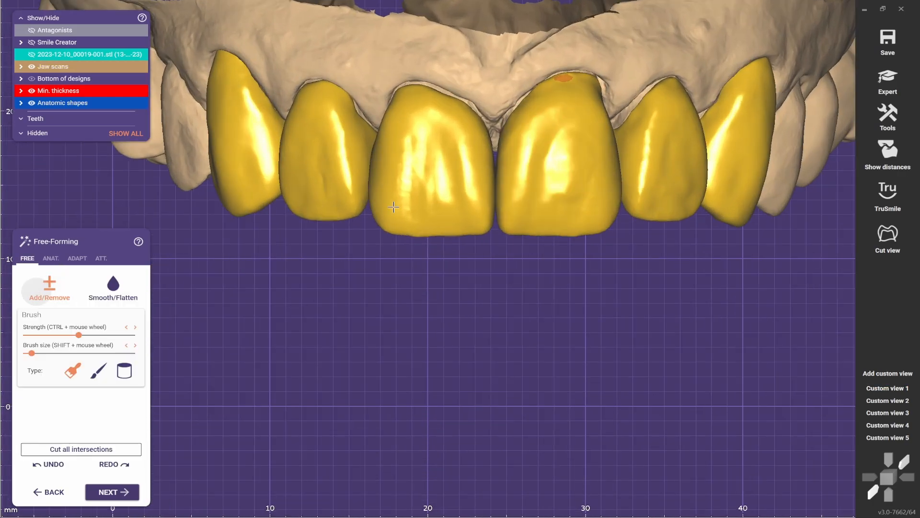
scroll(484, 129, up, 2)
key(2)
scroll(529, 98, up, 3)
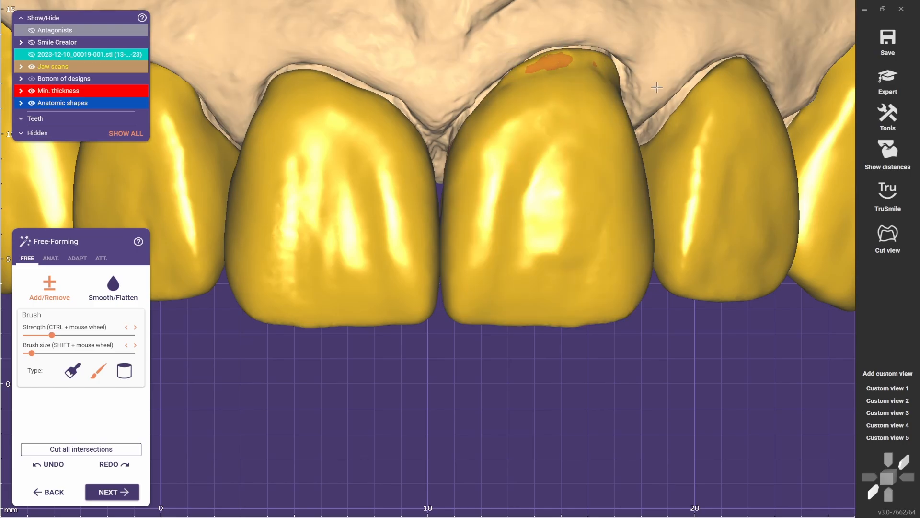
right_drag(595, 66, 455, 129)
scroll(481, 116, down, 3)
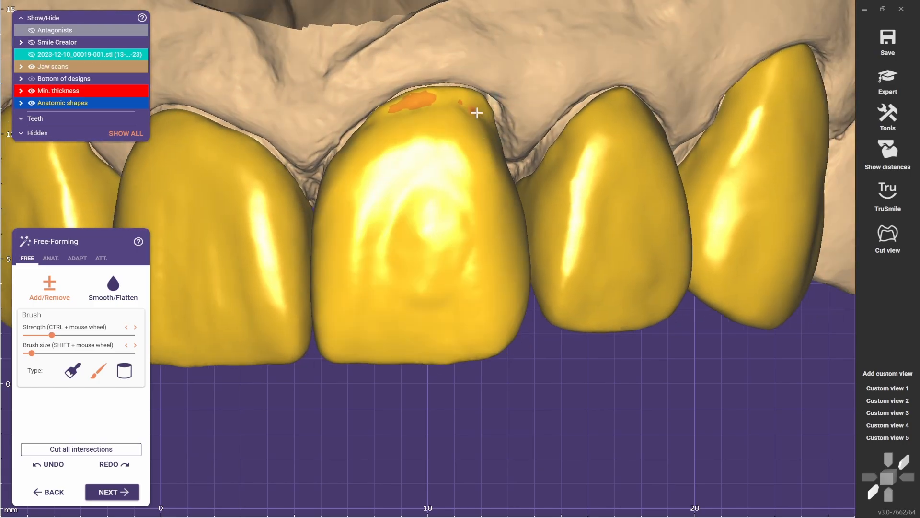
scroll(521, 132, down, 1)
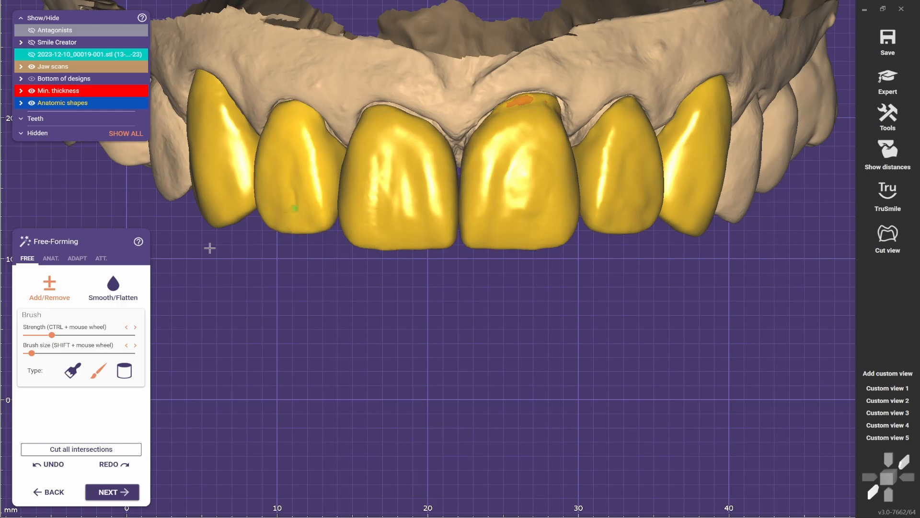
Build up the cervical area of tooth 21 with a larger Add/Remove brush and smooth it with Smooth/Flatten.
click(113, 287)
scroll(545, 103, up, 2)
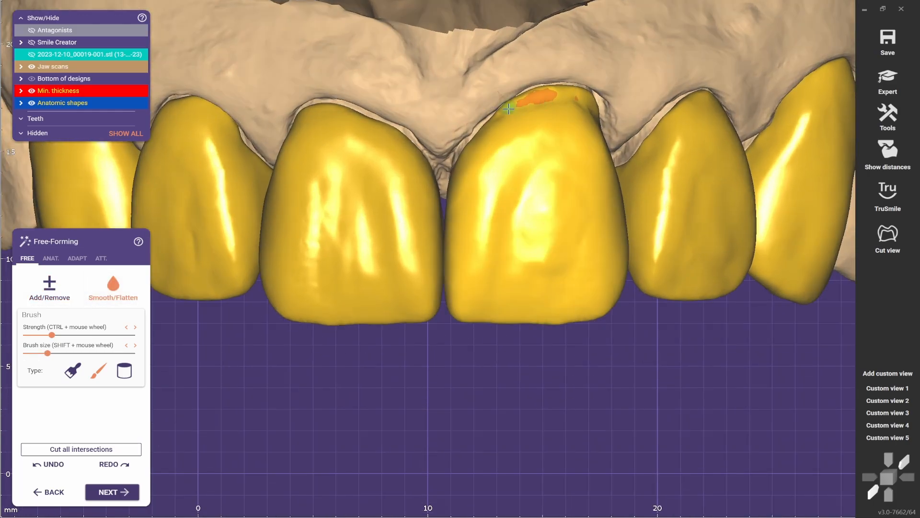
click(49, 287)
click(90, 353)
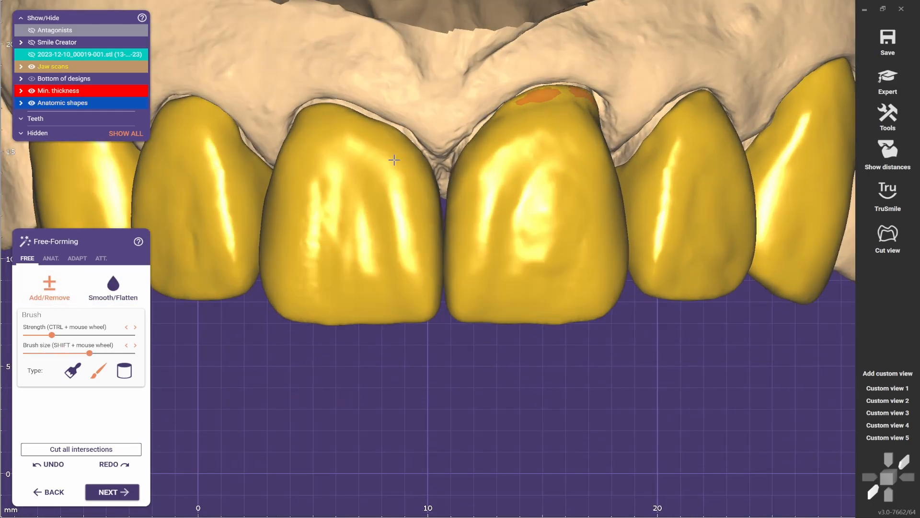
click(72, 371)
drag(547, 104, 595, 114)
click(116, 288)
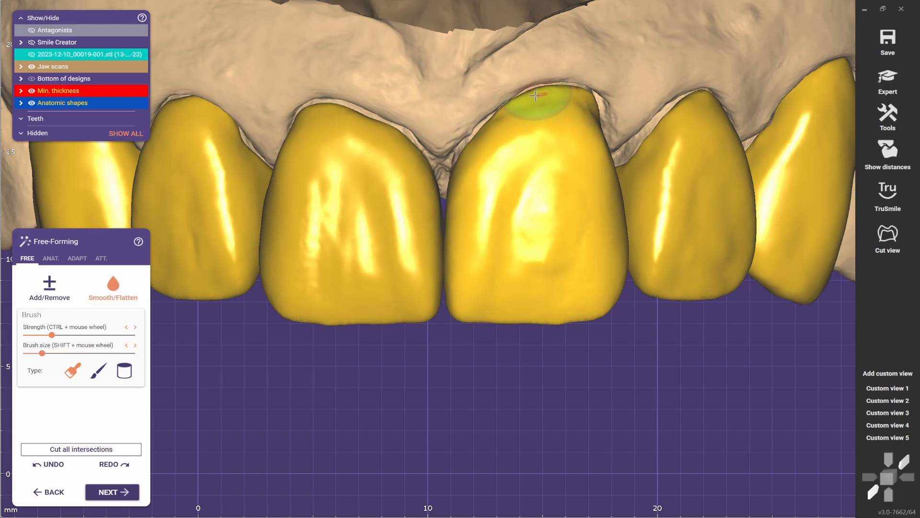
shift+scroll(518, 102, down, 3)
scroll(640, 278, down, 5)
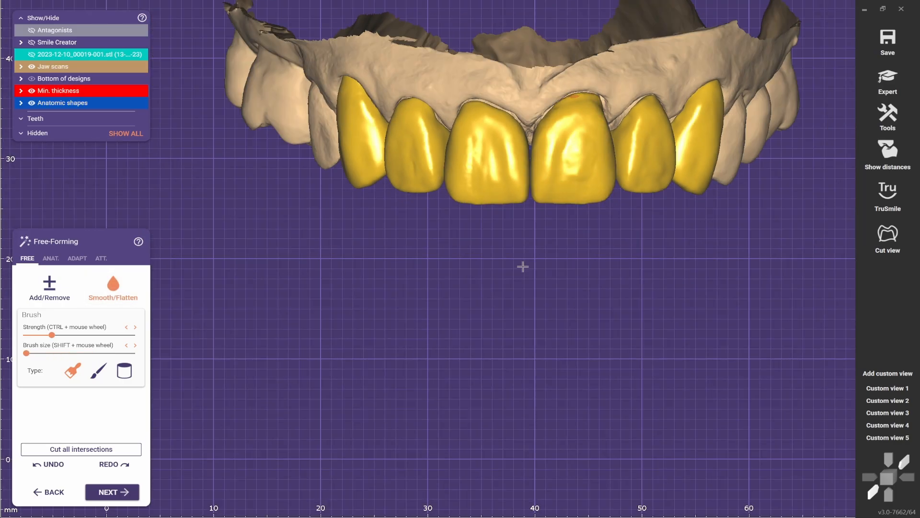
Reshape the labial cervical margins of teeth 12 and 22 with the smallest Add/Remove brush.
scroll(473, 96, up, 5)
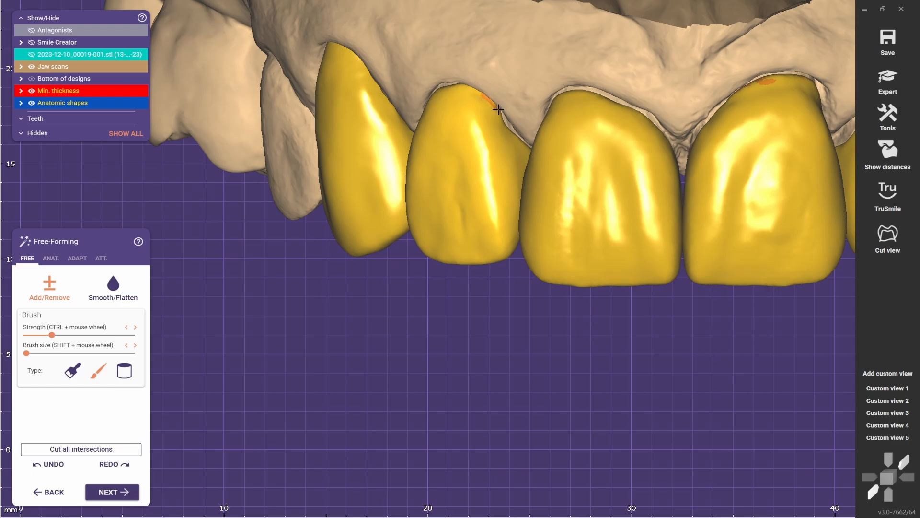
drag(484, 103, 477, 92)
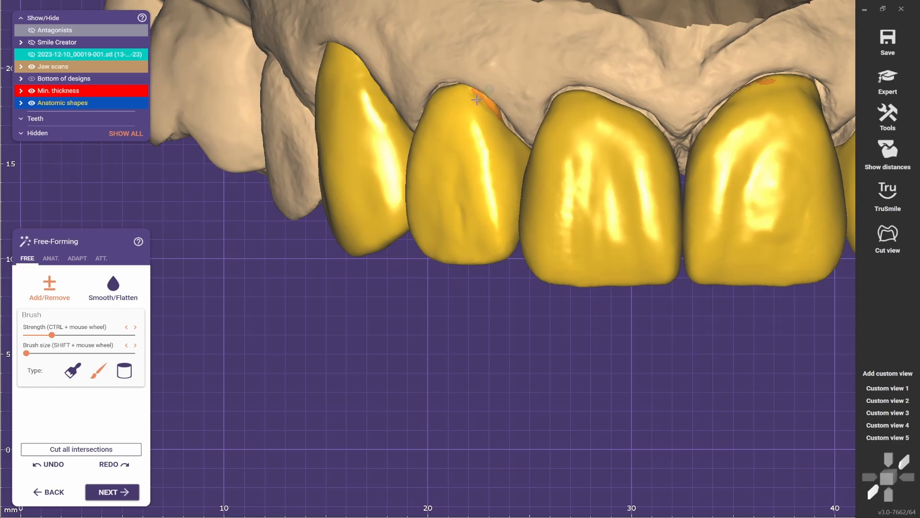
scroll(447, 88, down, 5)
scroll(407, 101, up, 6)
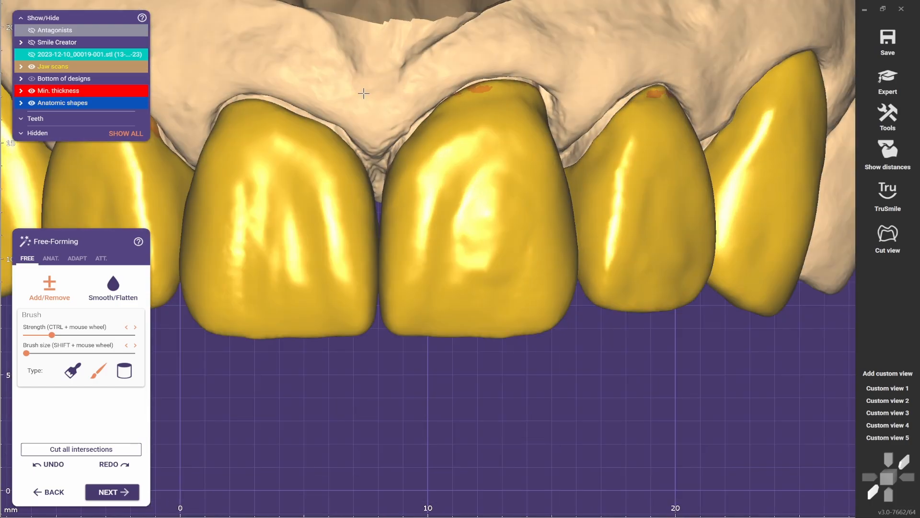
scroll(382, 109, down, 2)
scroll(382, 109, up, 2)
right_drag(382, 109, 634, 92)
drag(634, 92, 645, 109)
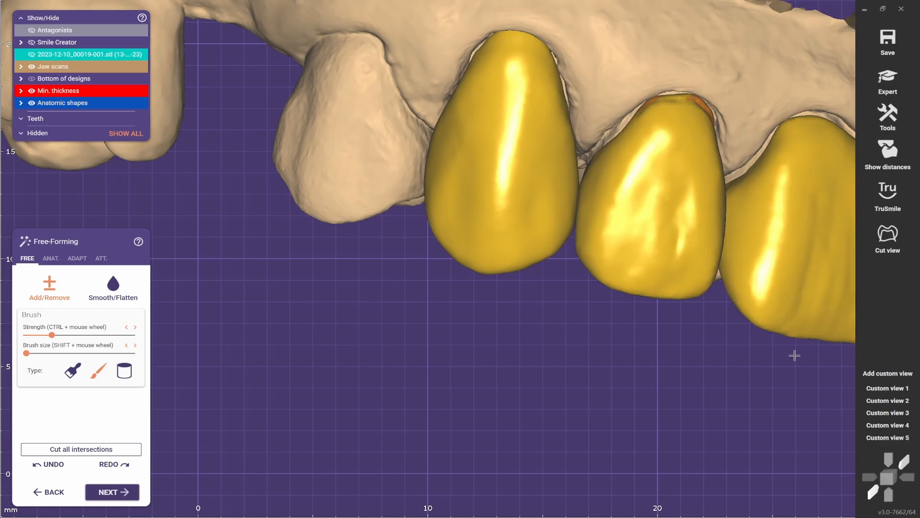
Smooth the cervical margin of tooth 12 with a larger Smooth/Flatten brush and check the restorations from the front.
right_drag(793, 355, 479, 239)
scroll(431, 168, down, 6)
scroll(431, 168, up, 4)
shift+scroll(418, 162, up, 3)
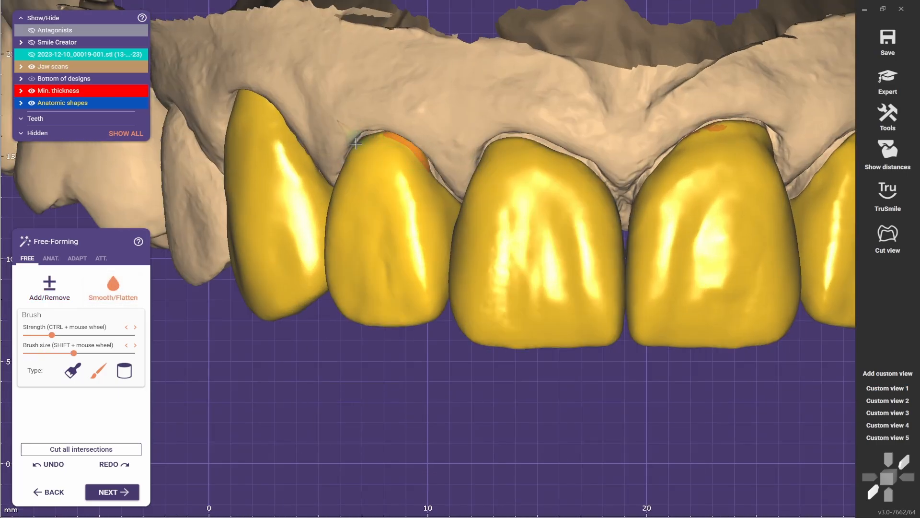
scroll(356, 142, down, 2)
scroll(597, 352, down, 5)
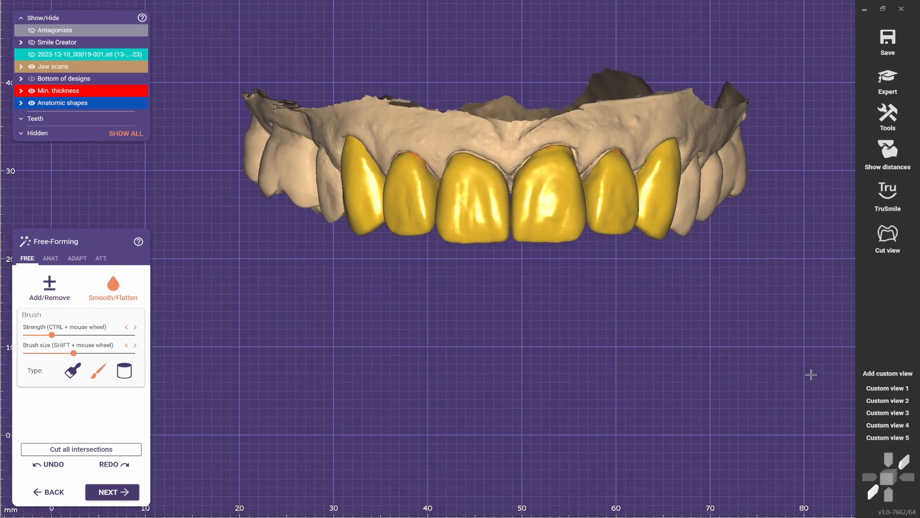
right_drag(811, 374, 821, 387)
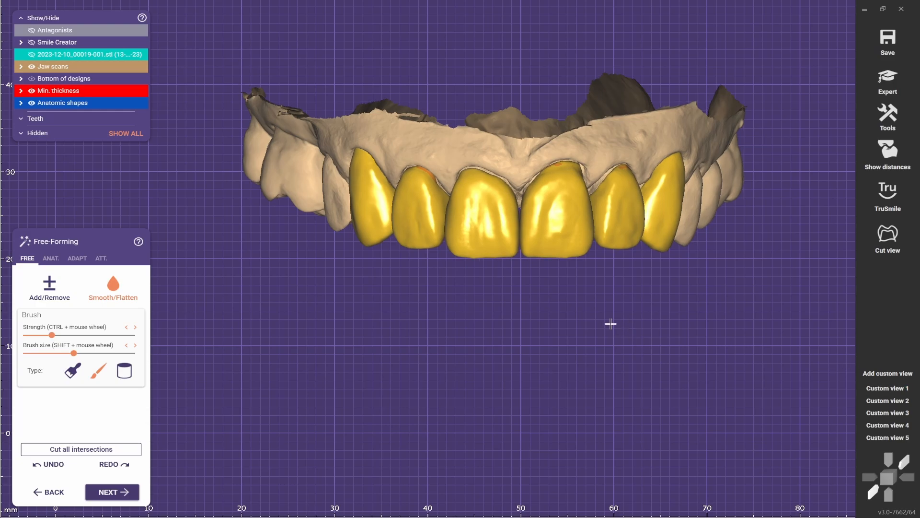
Smooth the labial surface of tooth 22 near its incisal edge with the largest Smooth/Flatten brush.
click(50, 258)
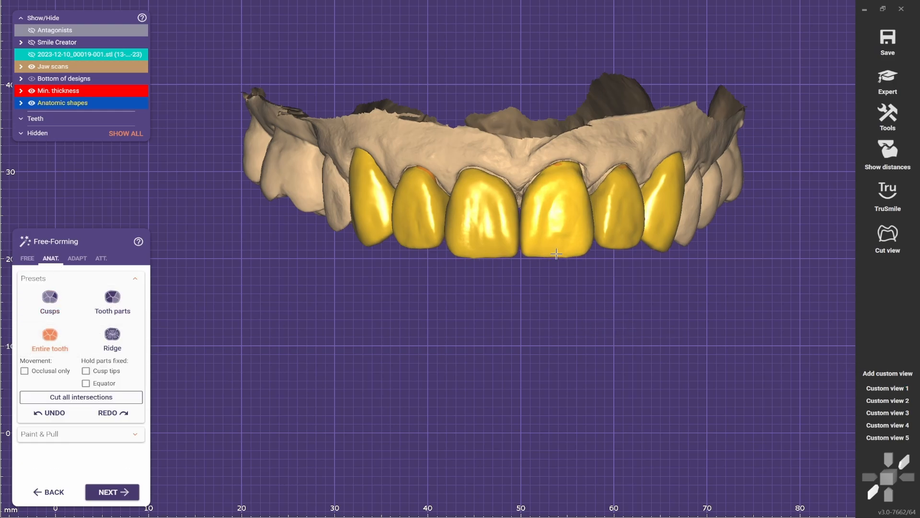
click(27, 259)
click(114, 289)
scroll(689, 214, up, 4)
drag(565, 243, 577, 248)
scroll(551, 291, down, 6)
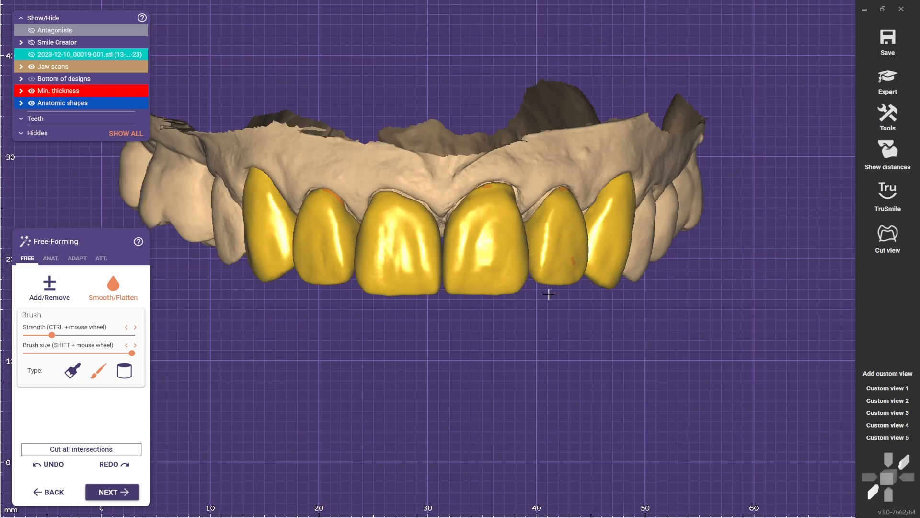
Make the restorations of teeth 11, 12 and 13 transparent so the preparations underneath can be seen.
scroll(497, 299, up, 2)
scroll(465, 290, up, 5)
middle_click(465, 248)
scroll(484, 293, down, 2)
right_drag(494, 310, 556, 332)
middle_click(532, 235)
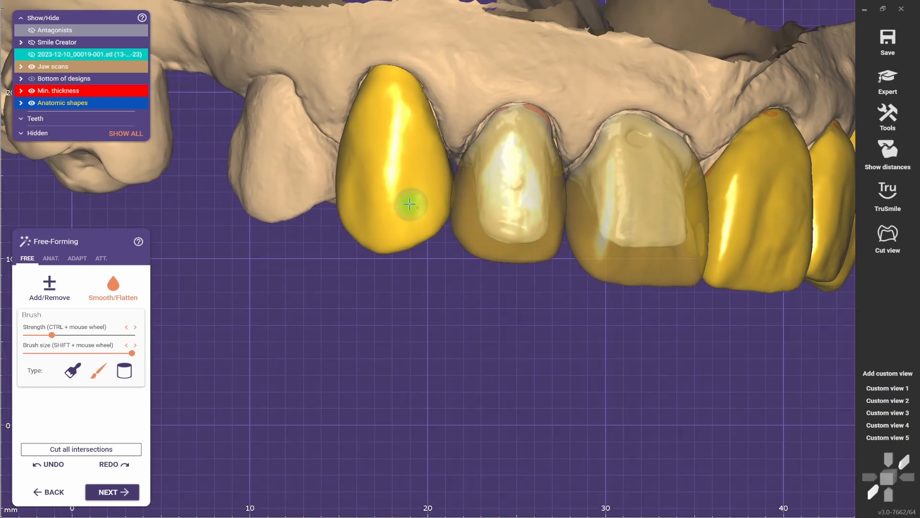
middle_click(412, 204)
mouse_move(415, 271)
right_down()
mouse_move(457, 281)
mouse_move(433, 269)
right_up()
Turn on the colour-coded intersection distances, collapse their settings and make the jaw scan transparent.
click(886, 150)
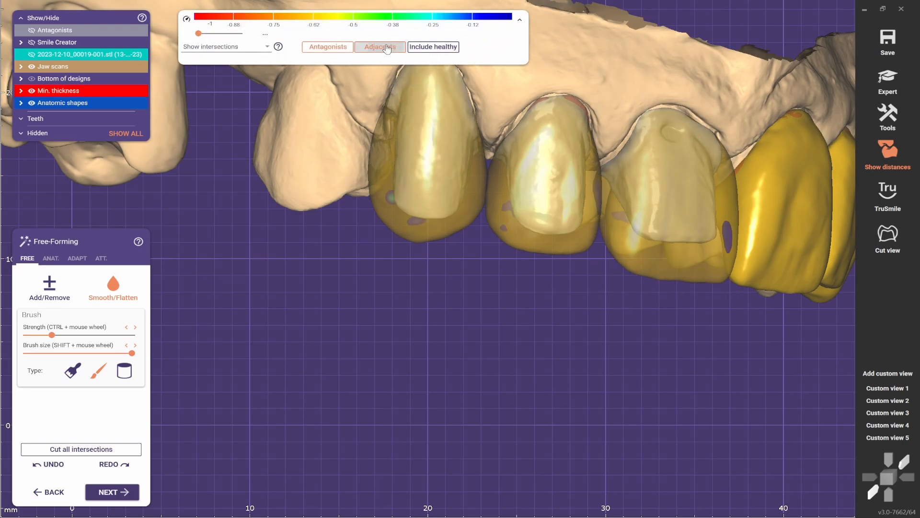
click(519, 20)
scroll(499, 267, down, 3)
right_drag(499, 267, 501, 263)
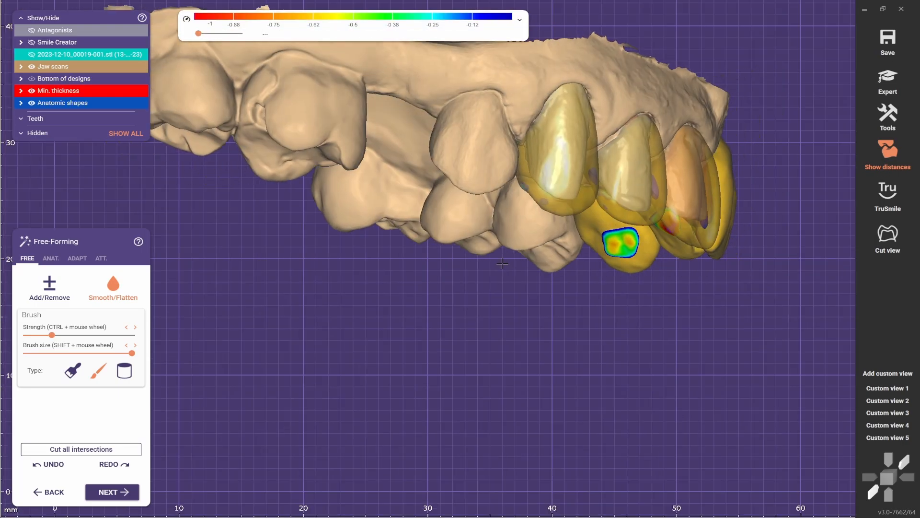
middle_click(492, 206)
mouse_move(492, 206)
right_down()
mouse_move(470, 199)
mouse_move(484, 202)
right_up()
scroll(485, 201, up, 2)
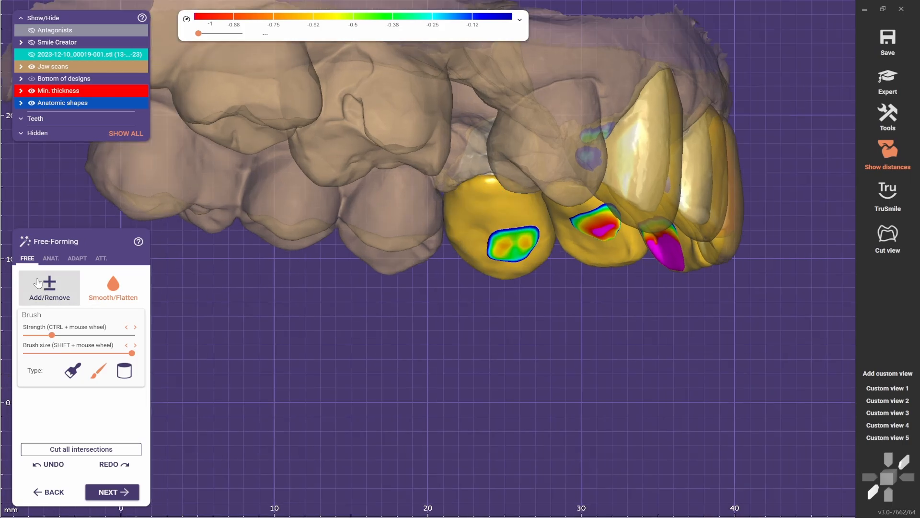
Choose a medium-sized Add/Remove brush and hide tooth 12 to examine the mesial contact area of tooth 13.
click(49, 288)
scroll(572, 165, up, 1)
shift+scroll(572, 166, down, 3)
mouse_move(572, 165)
right_down()
mouse_move(580, 156)
mouse_move(312, 174)
right_up()
middle_click(312, 174)
scroll(294, 168, up, 1)
shift+scroll(293, 168, down, 3)
scroll(293, 168, down, 1)
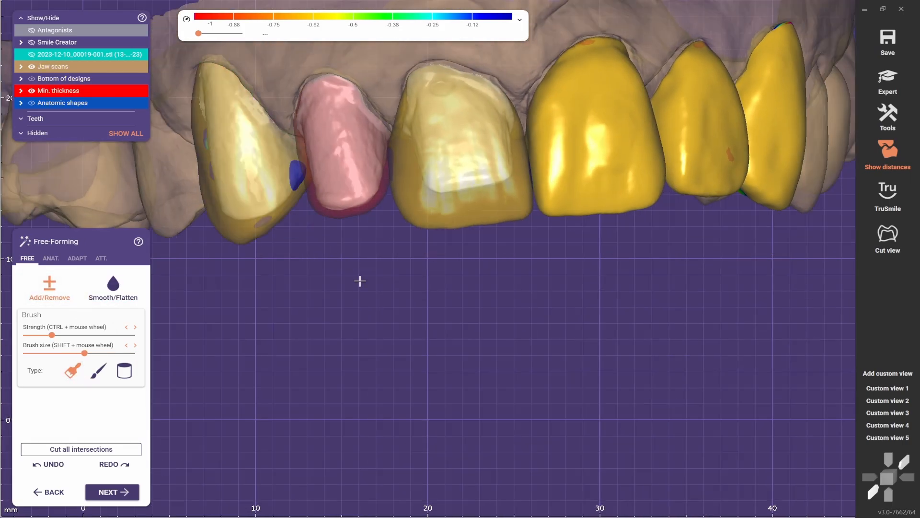
Hide teeth 11, 21 and 22 one at a time to examine the mesial contacts of teeth 21, 22 and 23.
mouse_move(359, 281)
right_down()
mouse_move(597, 330)
mouse_move(597, 300)
mouse_move(404, 314)
right_up()
right_drag(592, 264, 556, 273)
scroll(554, 274, down, 2)
scroll(619, 247, up, 3)
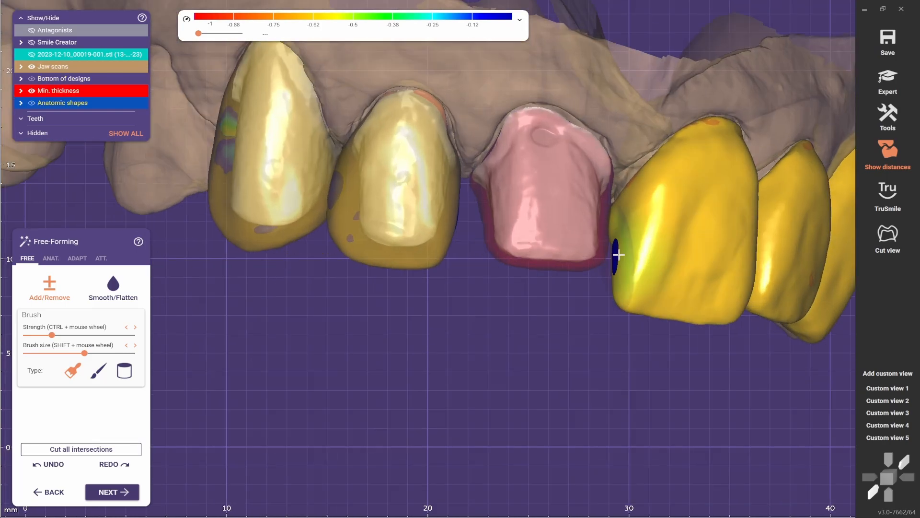
right_drag(594, 304, 369, 271)
mouse_move(307, 268)
right_down()
mouse_move(561, 325)
mouse_move(524, 322)
right_up()
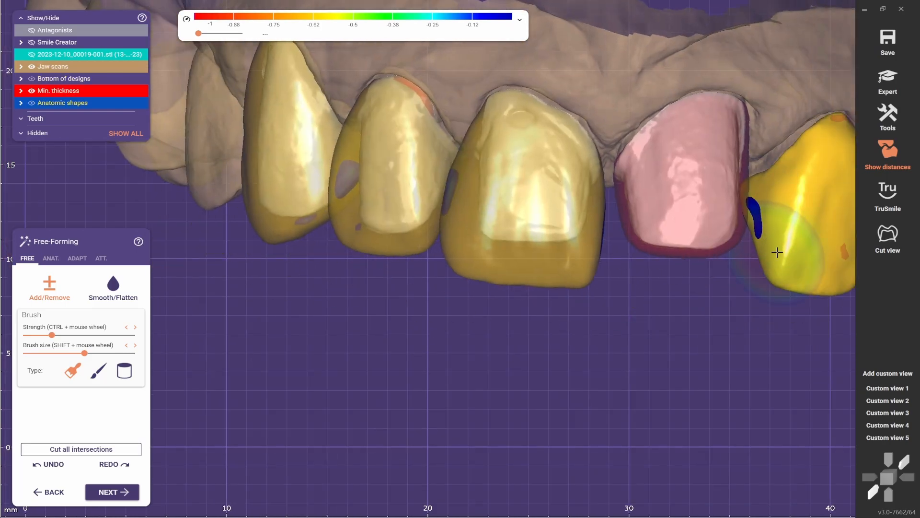
scroll(766, 280, down, 3)
mouse_move(719, 248)
right_down()
mouse_move(599, 254)
mouse_move(683, 242)
mouse_move(766, 246)
right_up()
scroll(767, 247, up, 2)
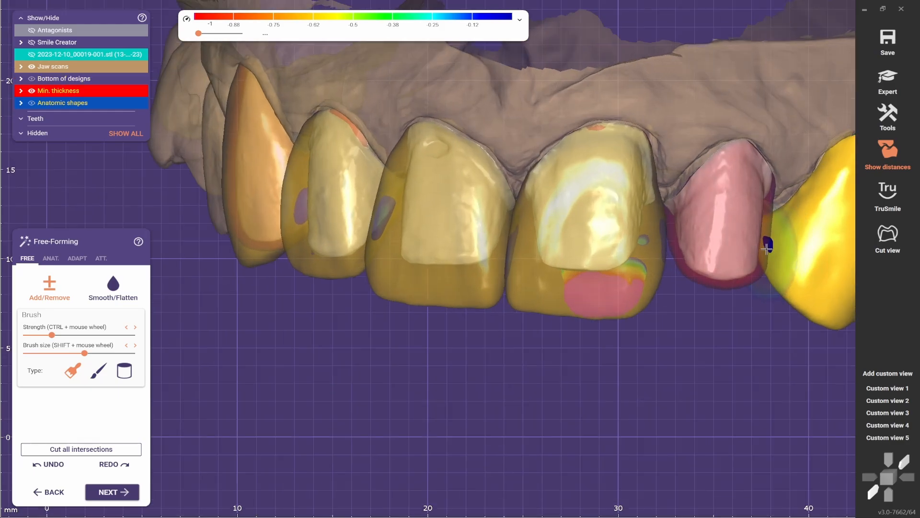
Show tooth 22 again, hide tooth 23 to examine the distal contact of tooth 22, and bring tooth 23 back.
ctrl+middle_click(745, 300)
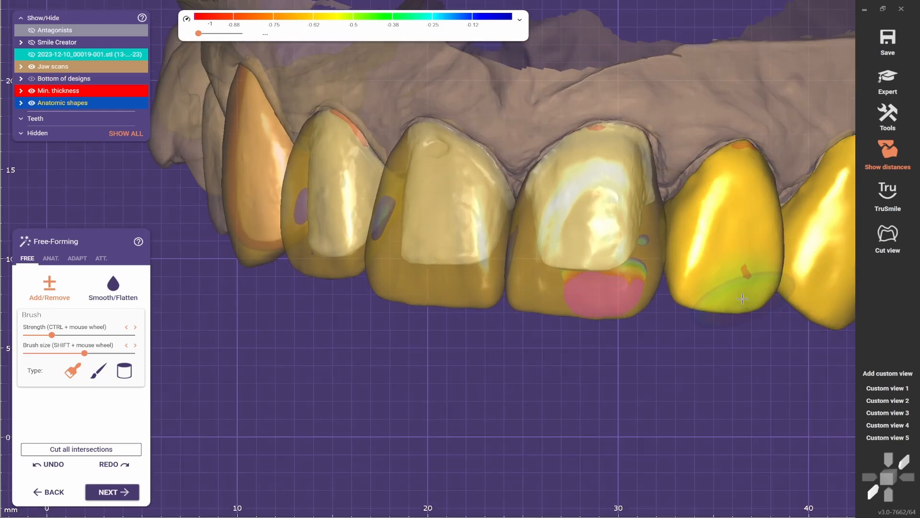
right_drag(742, 296, 719, 328)
scroll(719, 329, down, 2)
right_drag(612, 260, 549, 312)
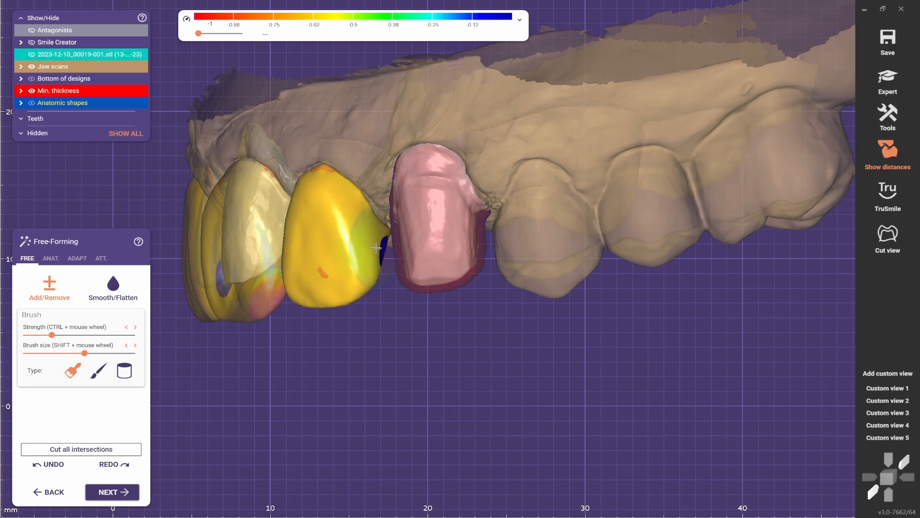
right_drag(380, 246, 402, 287)
scroll(402, 288, down, 3)
ctrl+middle_click(466, 332)
Examine the distal contact of tooth 23 with the neighbouring premolar through the transparent jaw scan.
right_drag(571, 285, 445, 306)
scroll(348, 226, up, 2)
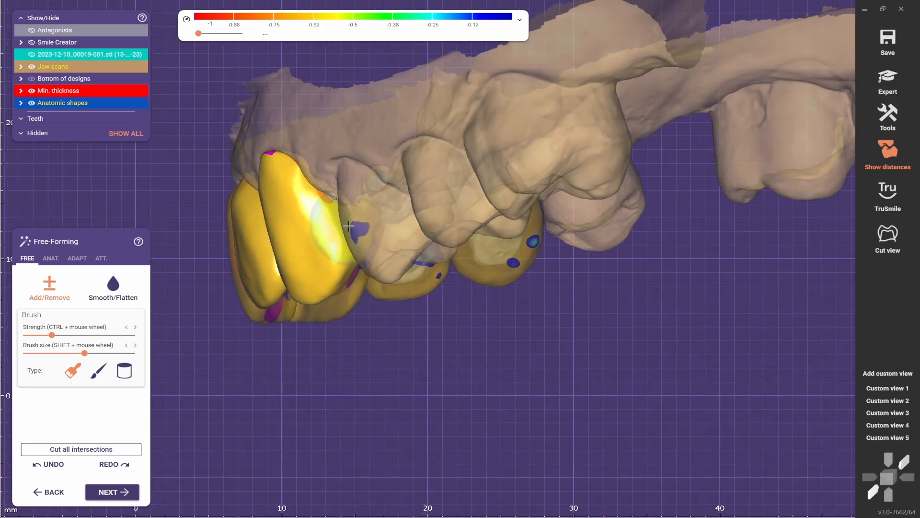
scroll(362, 228, down, 2)
right_drag(362, 228, 292, 293)
Choose approximal adaptation for cutting the restorations' intersections with the adjacent teeth.
click(82, 261)
scroll(528, 318, down, 2)
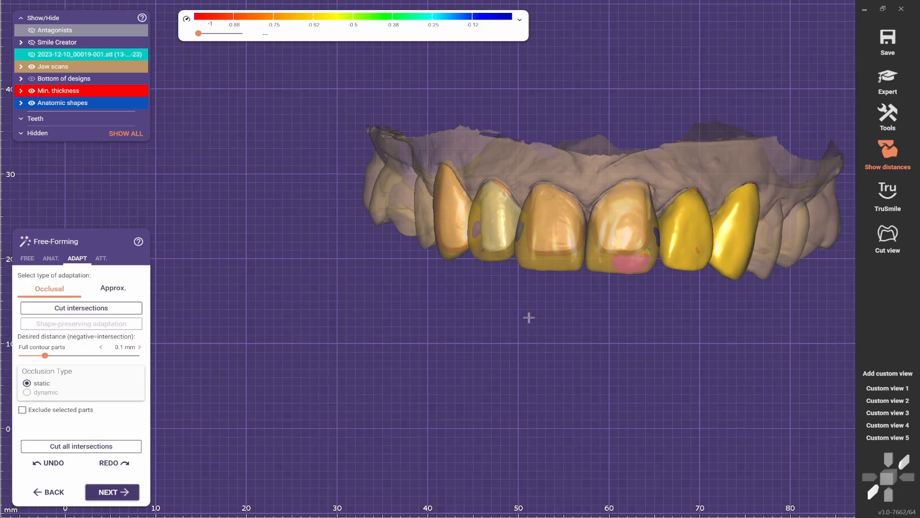
right_drag(527, 319, 188, 332)
click(122, 294)
right_drag(575, 326, 211, 364)
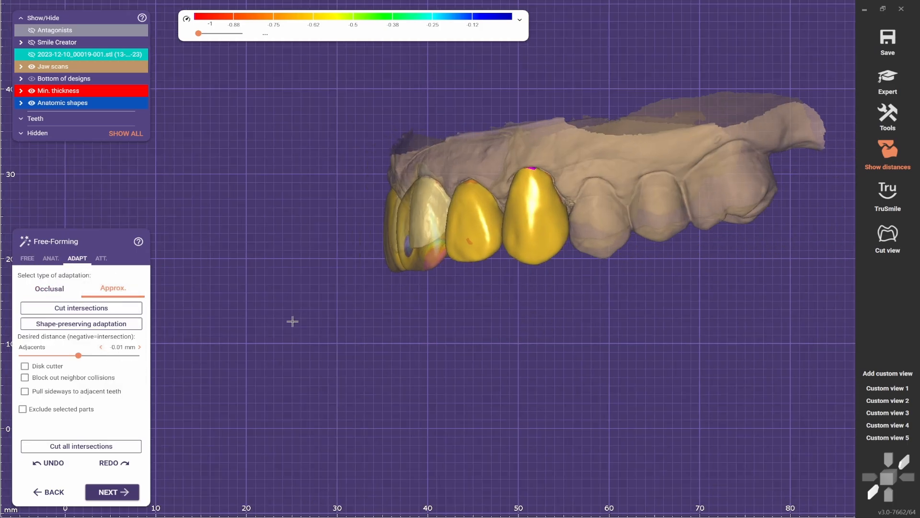
right_drag(292, 321, 483, 286)
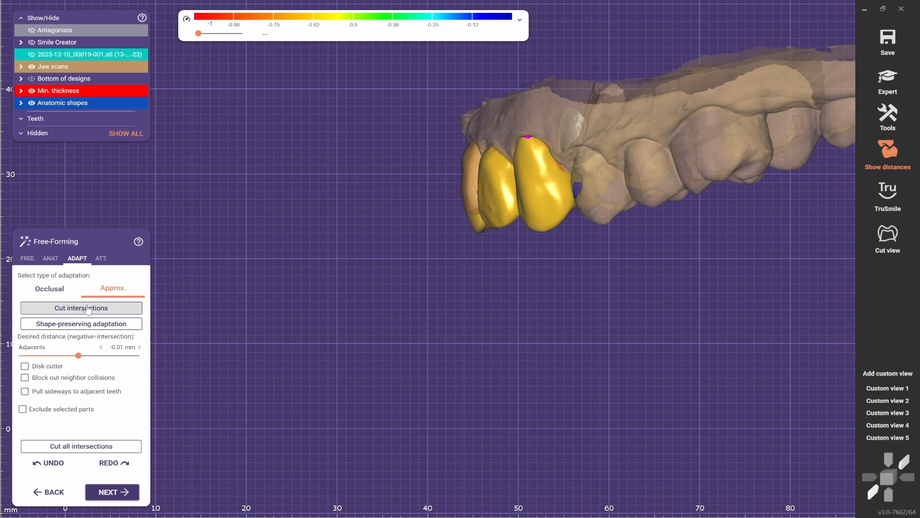
Examine the distal contacts of canines 23 and 13 with the neighbouring premolars, and return to the saved front view.
right_drag(581, 279, 614, 282)
scroll(614, 282, up, 3)
middle_drag(613, 282, 295, 277)
right_drag(296, 277, 474, 258)
scroll(452, 239, up, 1)
scroll(561, 310, down, 2)
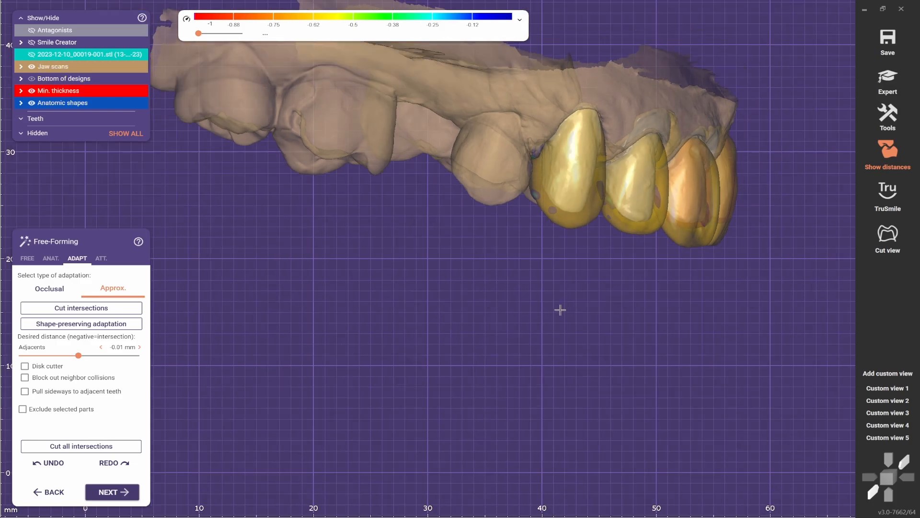
mouse_move(561, 310)
right_down()
mouse_move(525, 308)
mouse_move(539, 324)
mouse_move(678, 377)
right_up()
scroll(548, 296, down, 2)
click(881, 389)
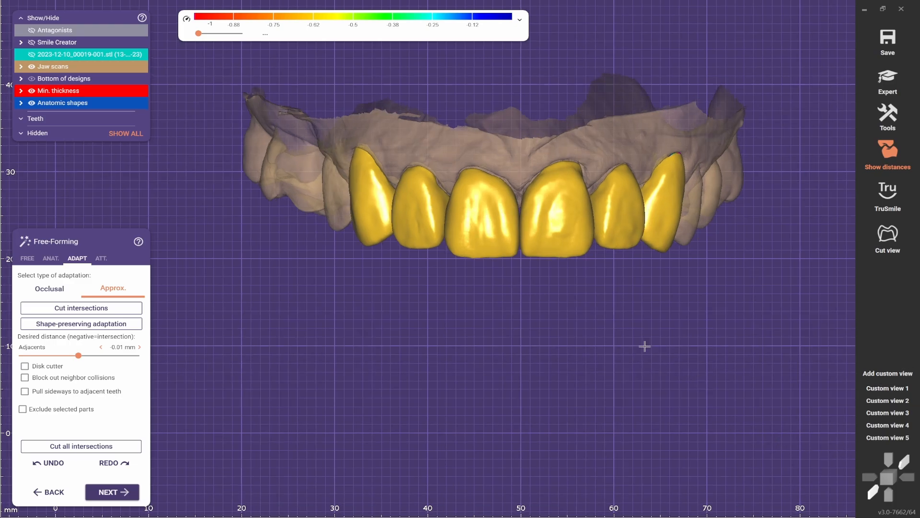
Cut the restorations' occlusal intersections with the antagonists on the palatal surfaces.
right_drag(542, 294, 539, 252)
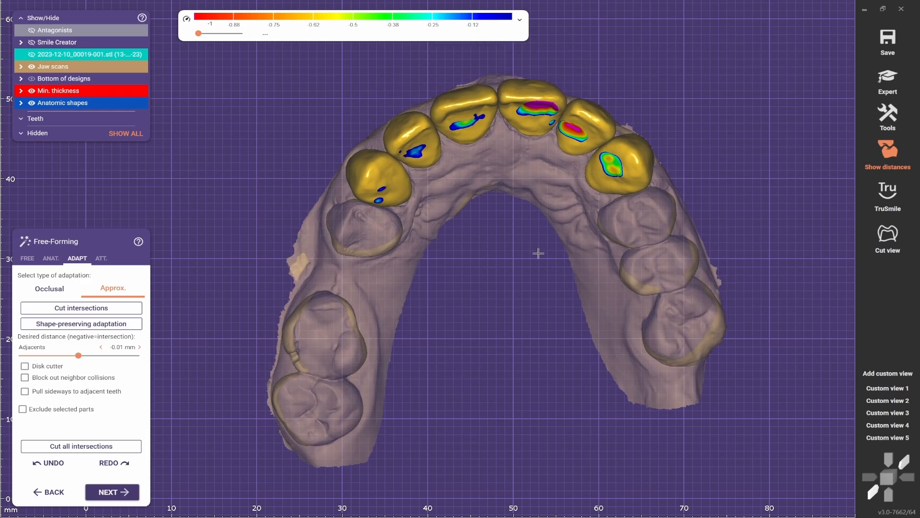
right_drag(538, 253, 506, 209)
scroll(503, 209, up, 3)
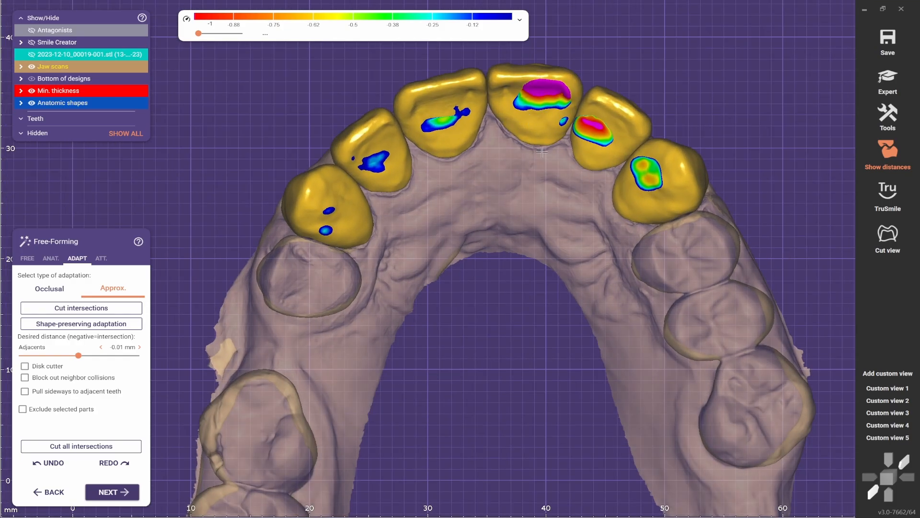
mouse_move(544, 116)
right_down()
mouse_move(542, 175)
mouse_move(537, 117)
right_up()
click(27, 259)
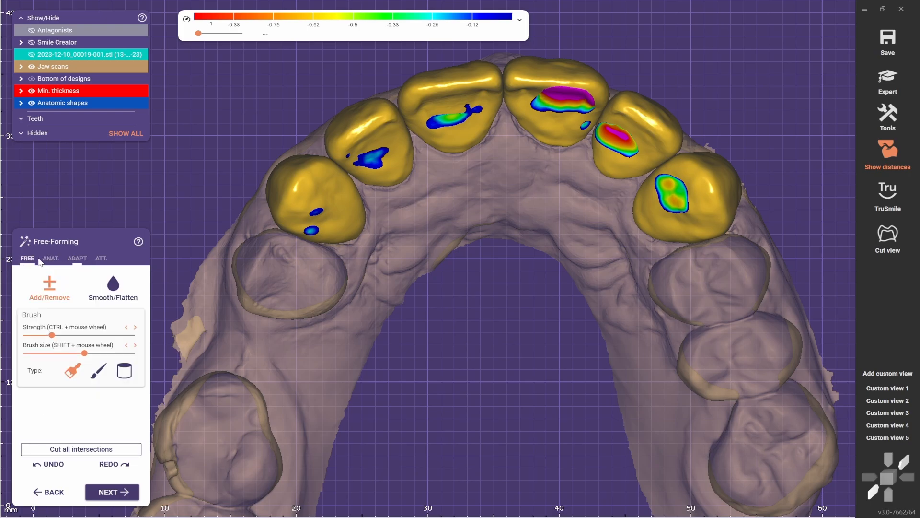
click(51, 258)
scroll(556, 128, up, 3)
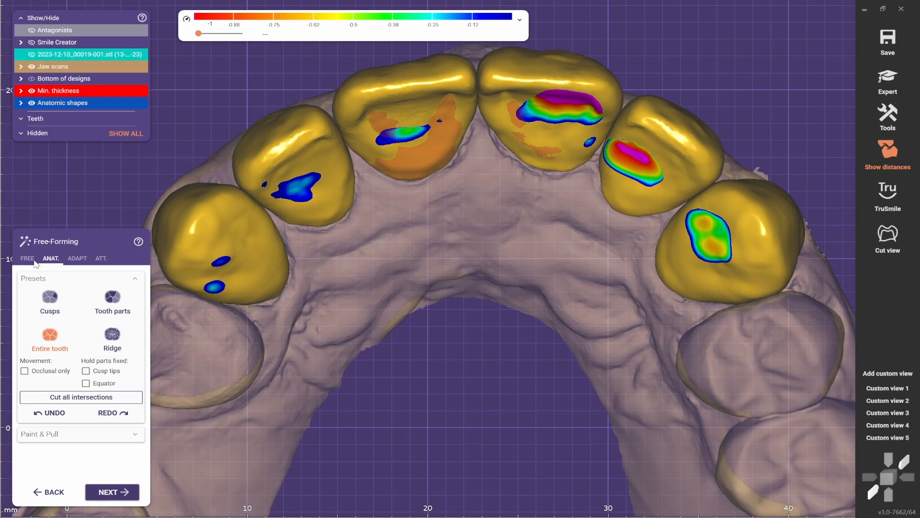
click(77, 258)
click(81, 308)
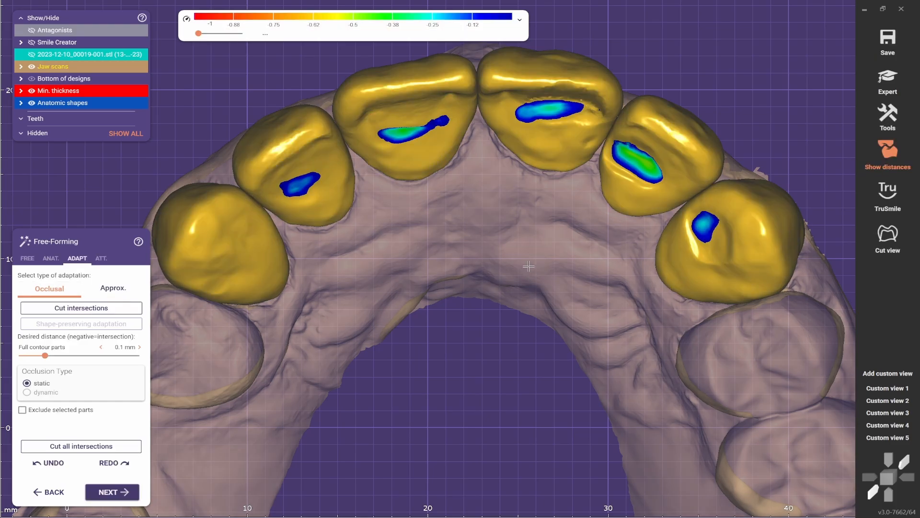
Smooth the cut edge on the palatal surface of tooth 21 with a smaller Smooth/Flatten brush.
right_drag(528, 266, 530, 243)
click(28, 258)
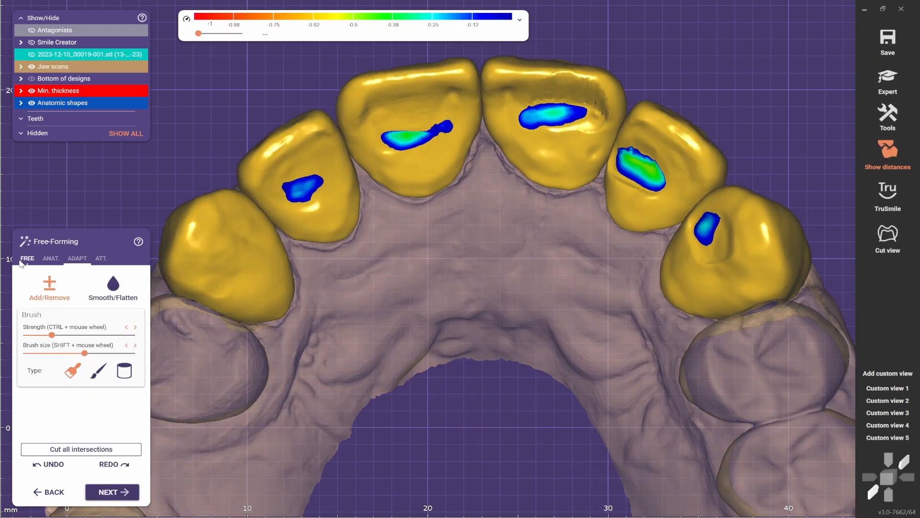
click(113, 286)
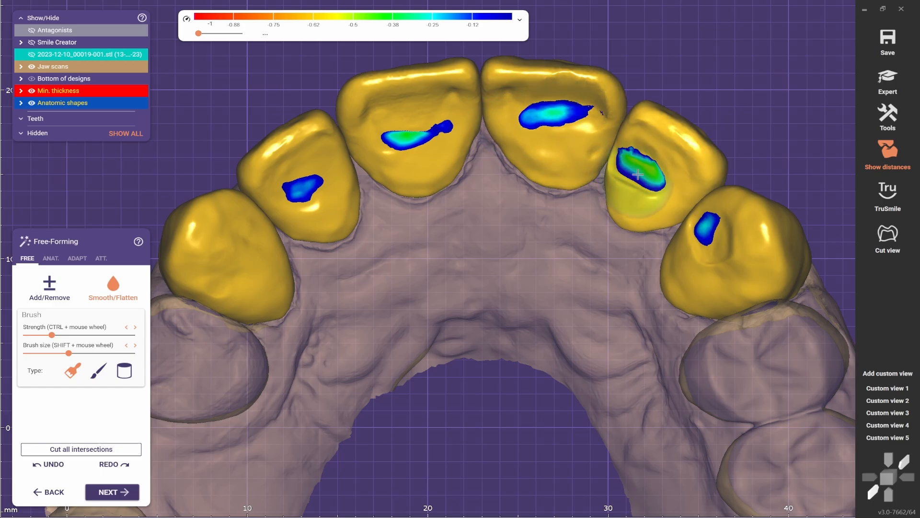
Examine the palatal surfaces of restorations 13 to 23 and their antagonist contact areas.
scroll(688, 248, down, 4)
key(ctrl+a)
scroll(550, 269, down, 3)
right_drag(551, 269, 525, 153)
scroll(499, 360, down, 2)
scroll(544, 385, up, 3)
scroll(530, 261, up, 2)
scroll(524, 153, up, 1)
key(ctrl+a)
right_drag(534, 186, 536, 132)
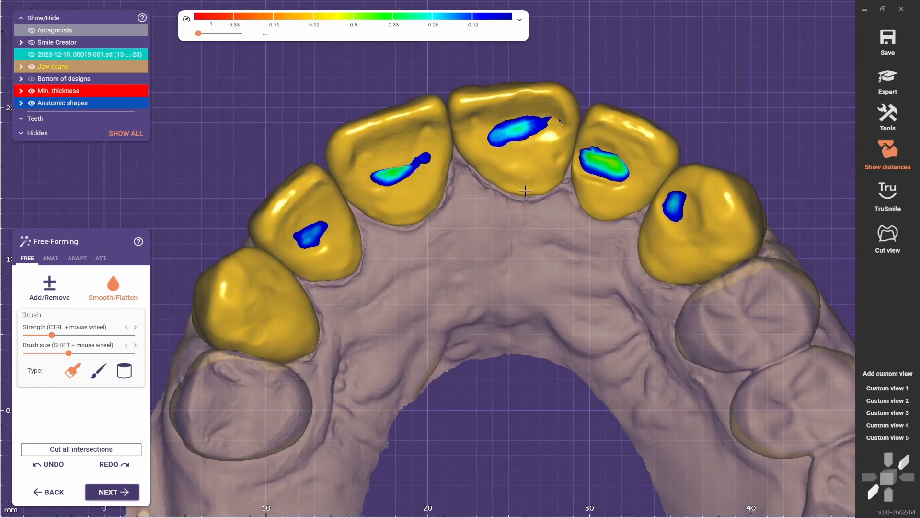
Reshape the palatal surface of tooth 21 near the incisal edge with a small, fine Add/Remove brush, and smooth its distal part.
scroll(551, 122, up, 3)
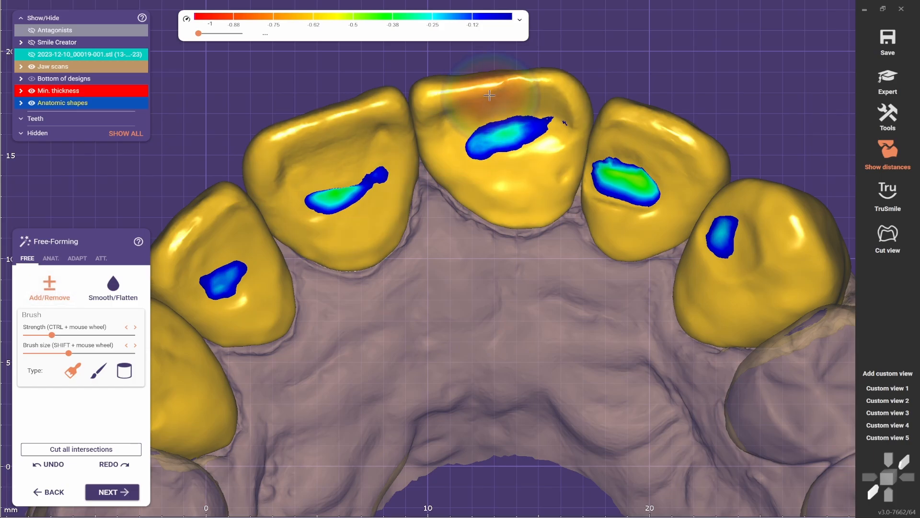
shift+scroll(493, 88, down, 5)
scroll(465, 98, up, 2)
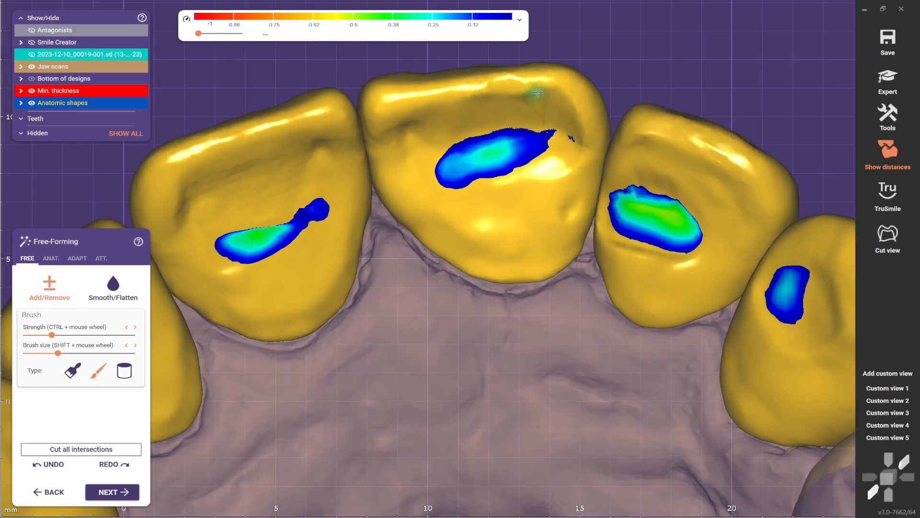
click(119, 283)
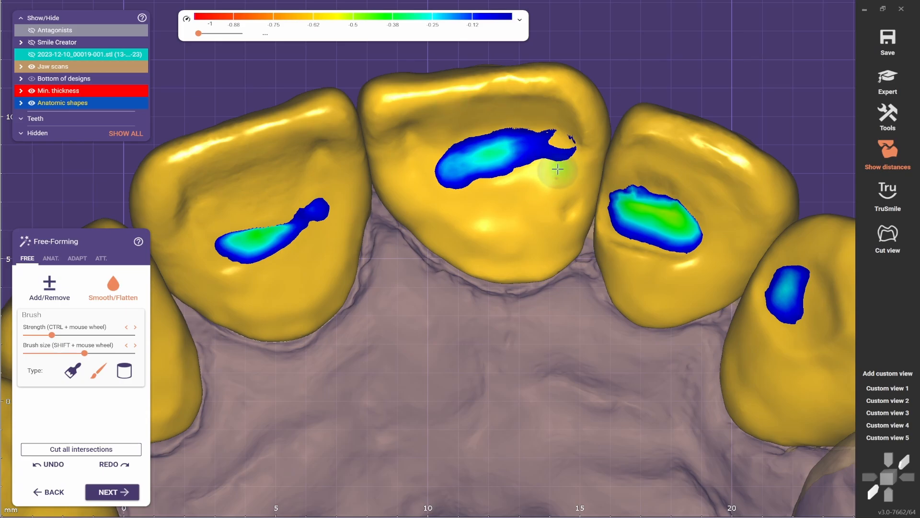
Show the antagonists to examine how they meet the restorations, and hide them again.
scroll(557, 169, down, 3)
right_drag(690, 210, 623, 240)
key(a)
scroll(382, 207, up, 3)
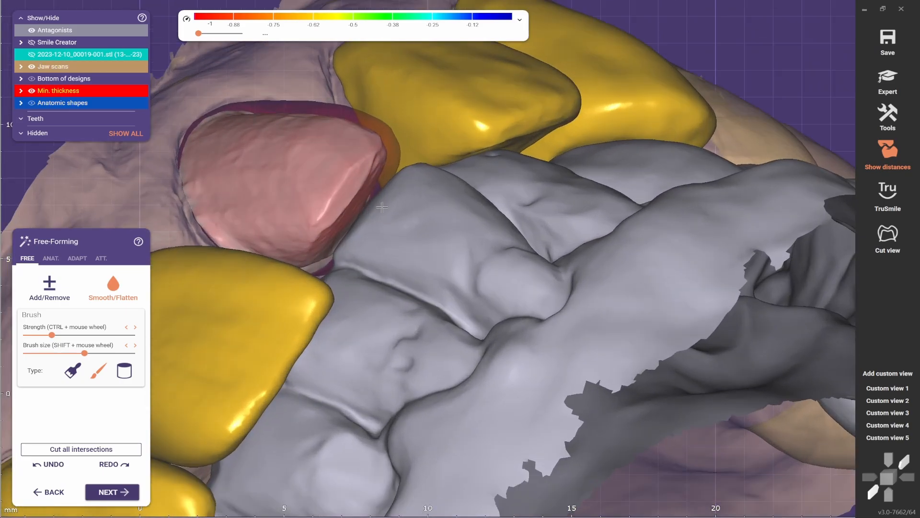
right_drag(382, 207, 423, 280)
scroll(407, 284, down, 3)
key(f)
scroll(408, 283, down, 1)
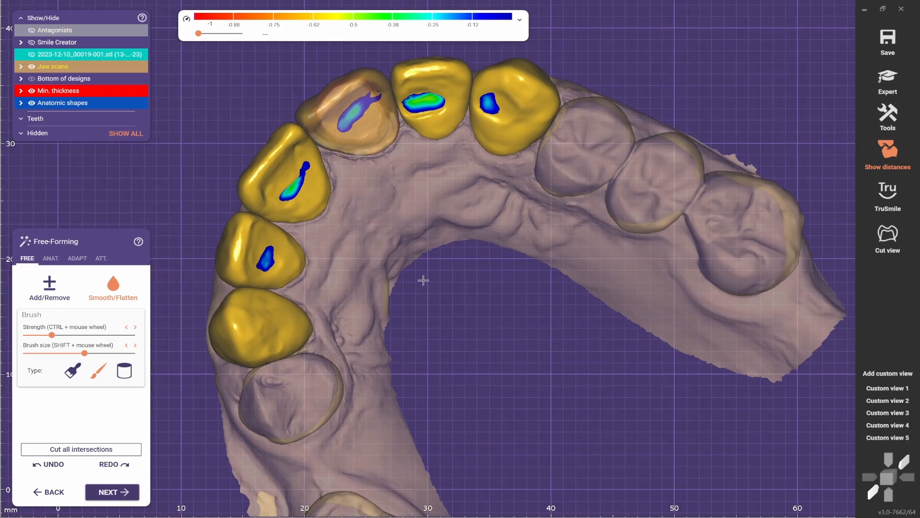
Smooth the distal ridge on the palatal surface of tooth 21 with the fine Smooth/Flatten brush.
scroll(352, 144, up, 2)
scroll(355, 117, down, 3)
right_drag(362, 186, 326, 149)
scroll(323, 163, up, 5)
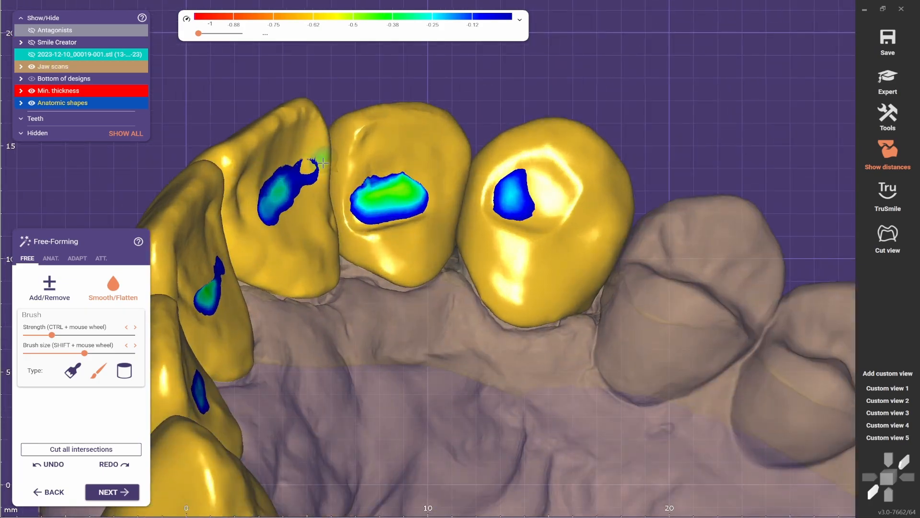
Smooth the labial surface of tooth 21 with an enlarged Smooth/Flatten brush and check the front teeth from the labial side.
scroll(266, 173, down, 4)
mouse_move(288, 191)
right_down()
mouse_move(417, 307)
mouse_move(540, 318)
right_up()
scroll(581, 267, up, 2)
shift+scroll(581, 267, up, 4)
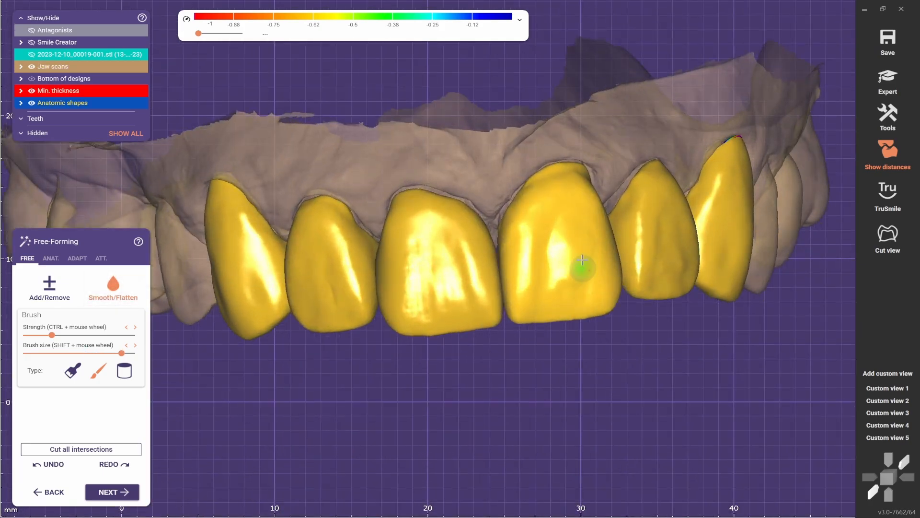
scroll(581, 267, down, 3)
right_drag(594, 277, 635, 311)
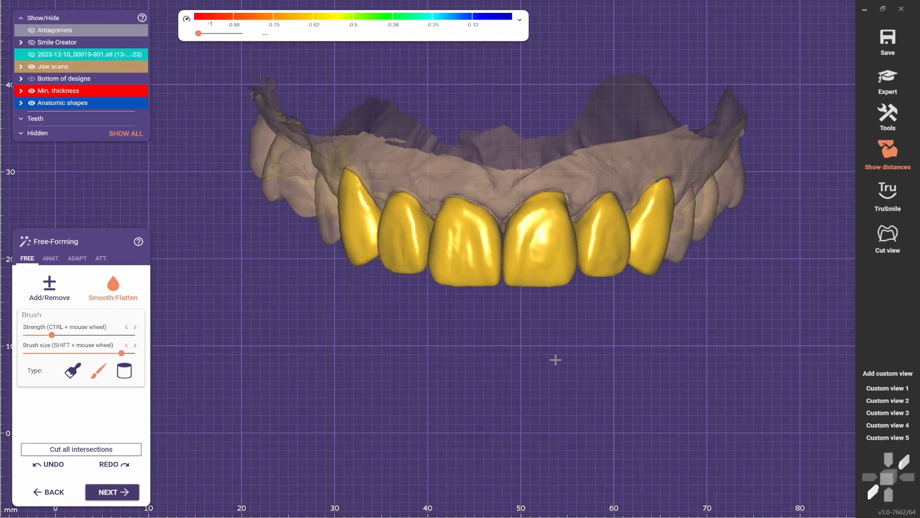
mouse_move(555, 359)
right_down()
mouse_move(547, 384)
mouse_move(569, 364)
right_up()
scroll(550, 355, up, 2)
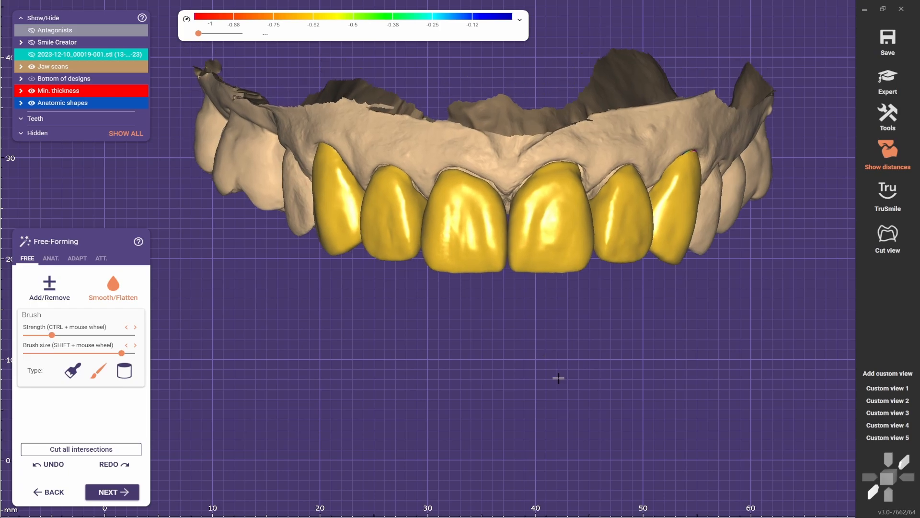